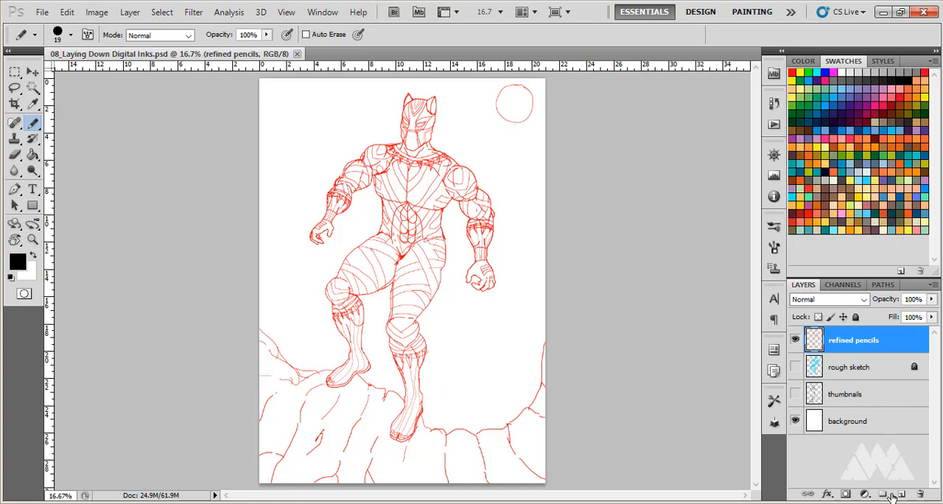
Add a new empty layer above the refined pencils layer.
{"action": "left_click", "coordinate": [902, 494]}
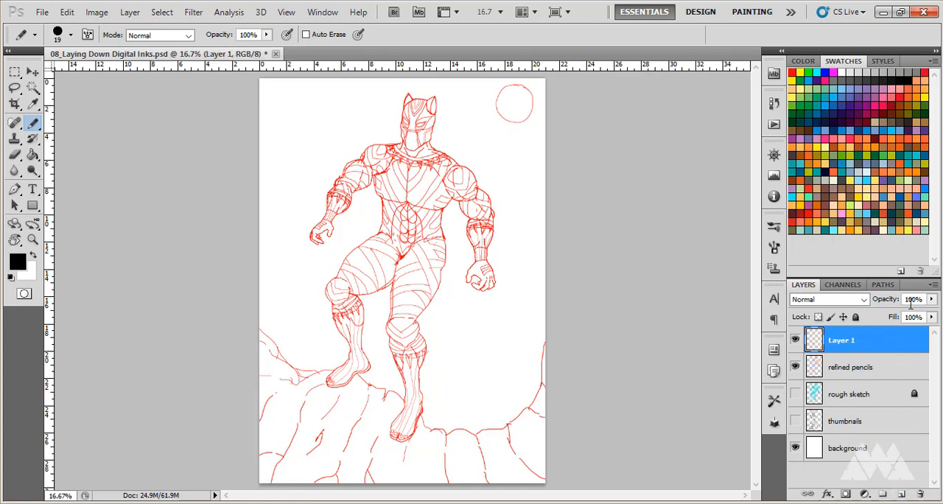
{"action": "double_click", "coordinate": [848, 340]}
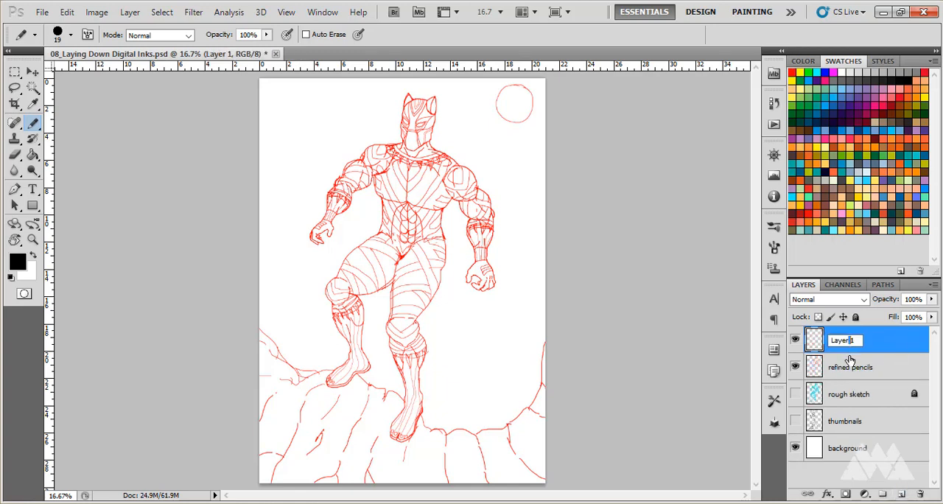
{"action": "key", "text": "Return"}
{"action": "double_click", "coordinate": [852, 347]}
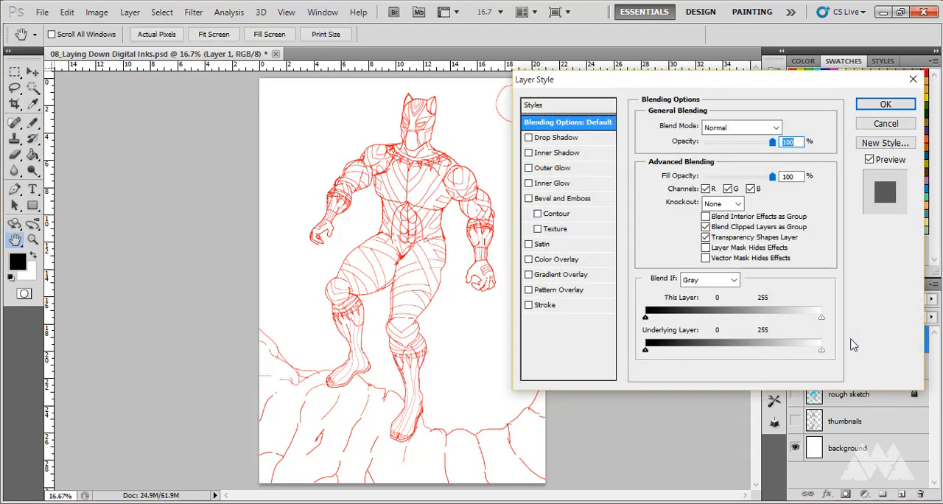
{"action": "left_click", "coordinate": [878, 126]}
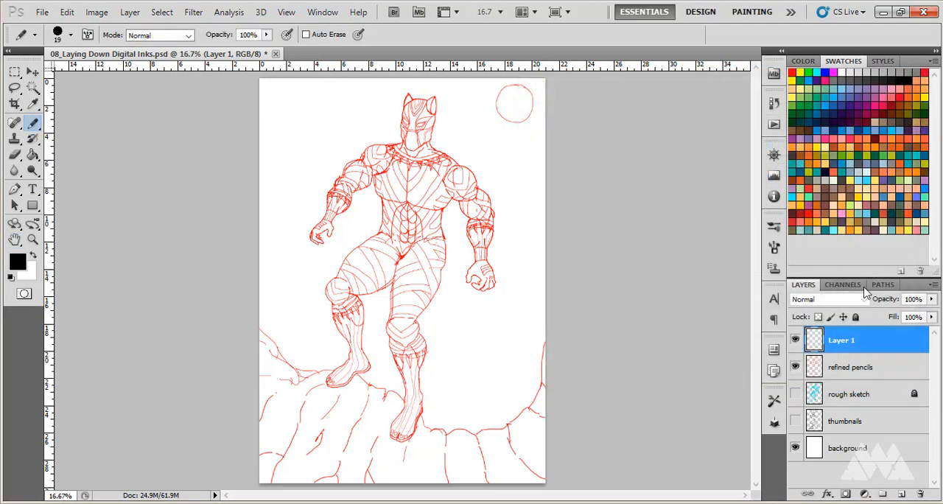
Rename the new layer as digital inks.
{"action": "double_click", "coordinate": [847, 342]}
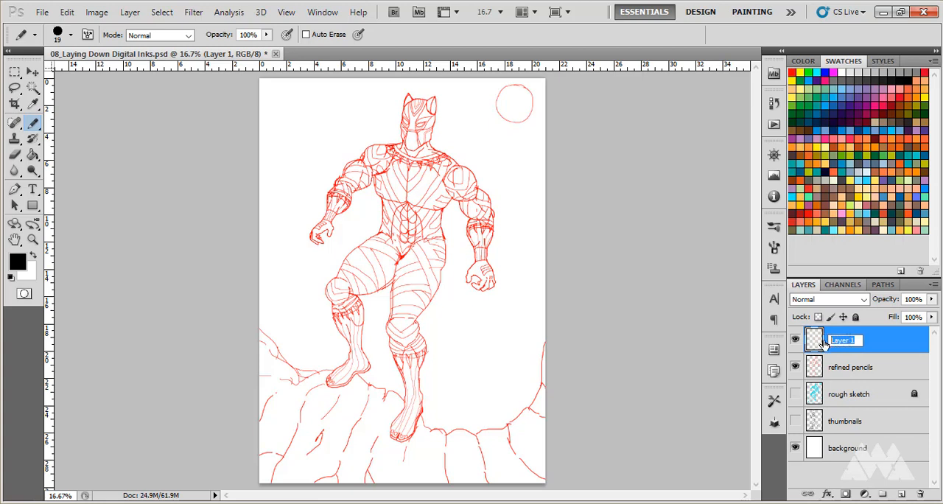
{"action": "type", "text": "digital inks"}
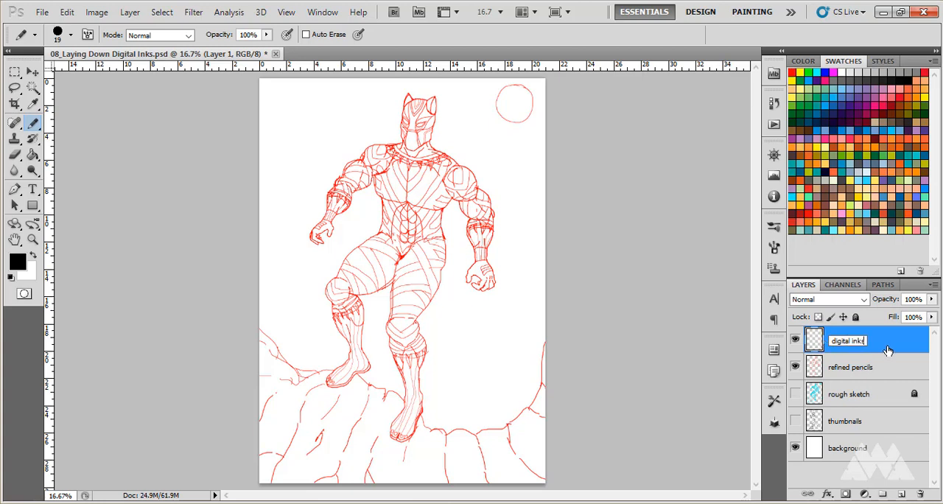
{"action": "key", "text": "Return"}
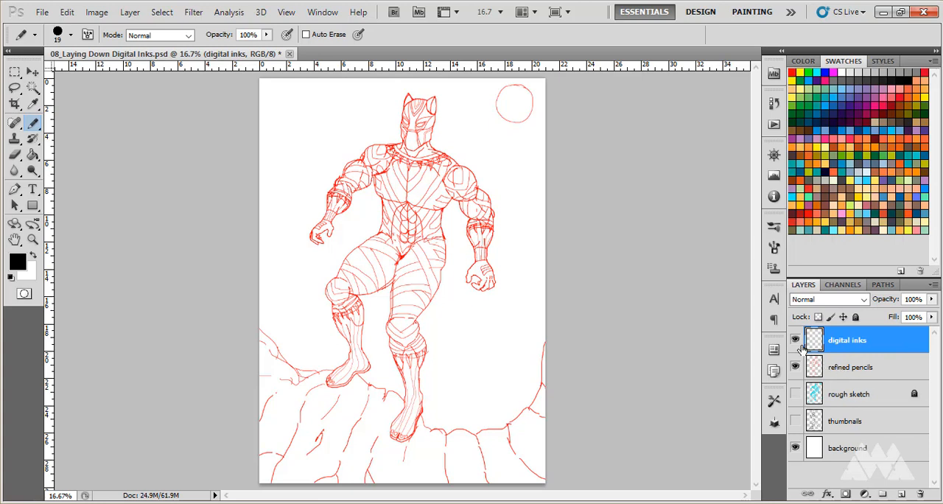
Reduce the refined pencils layer's opacity to 68%.
{"action": "left_click", "coordinate": [853, 373]}
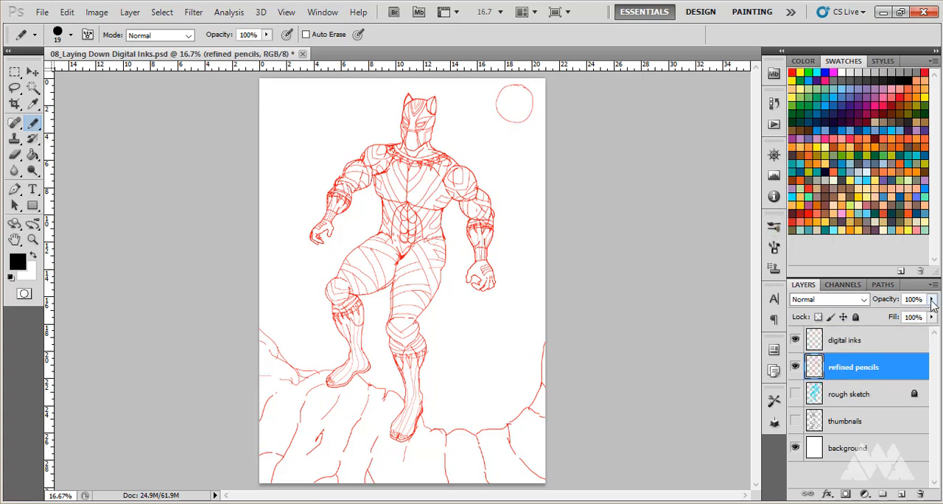
{"action": "left_click_drag", "start_coordinate": [933, 306], "coordinate": [913, 317]}
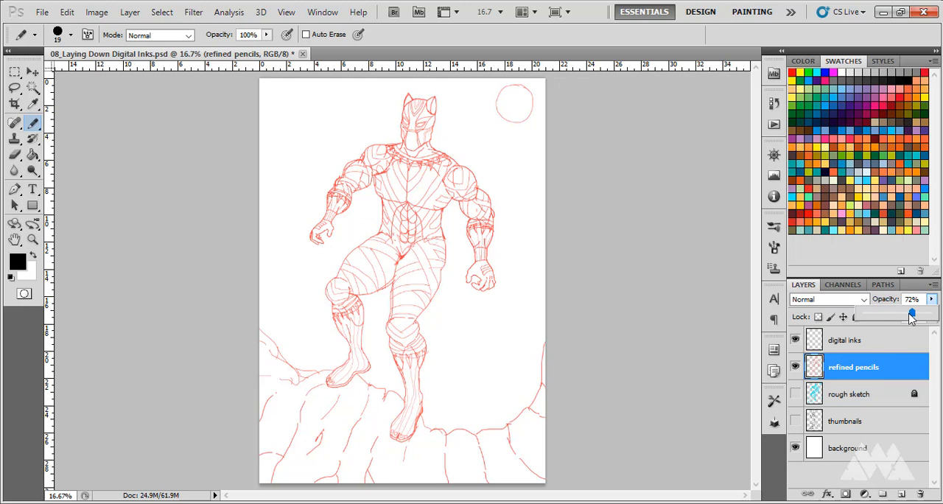
{"action": "left_click", "coordinate": [909, 316]}
{"action": "left_click", "coordinate": [884, 304]}
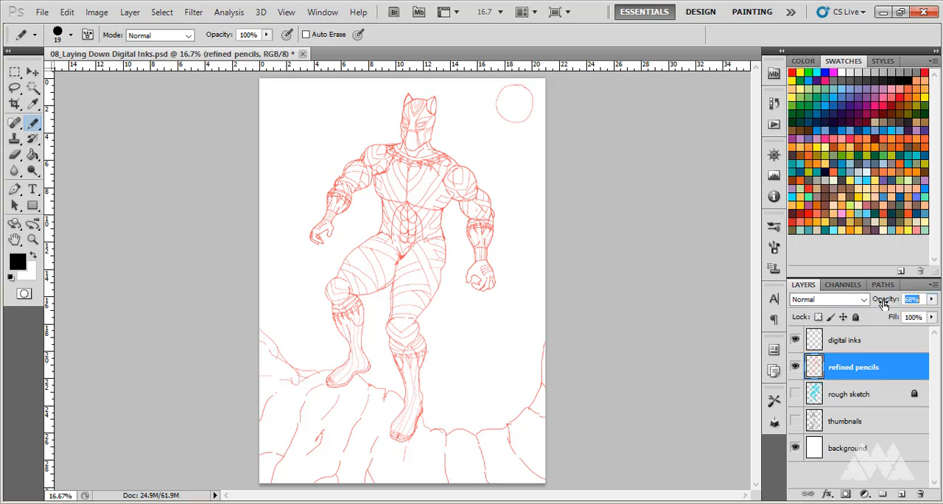
Reduce the refined pencils layer's fill to 91%.
{"action": "left_click", "coordinate": [932, 318]}
{"action": "left_click_drag", "start_coordinate": [931, 330], "coordinate": [914, 331]}
{"action": "left_click", "coordinate": [922, 331]}
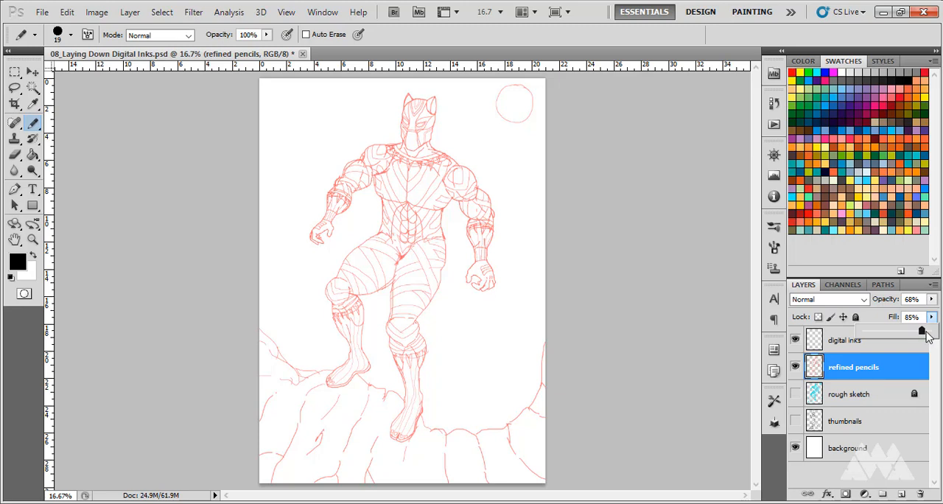
{"action": "left_click", "coordinate": [926, 329]}
{"action": "left_click", "coordinate": [882, 317]}
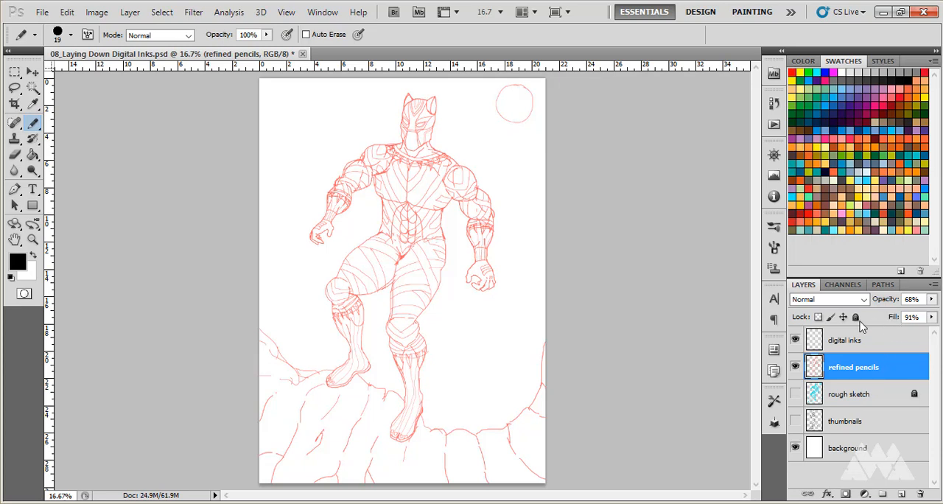
Fully lock the refined pencils layer and make digital inks the active layer.
{"action": "left_click", "coordinate": [856, 316]}
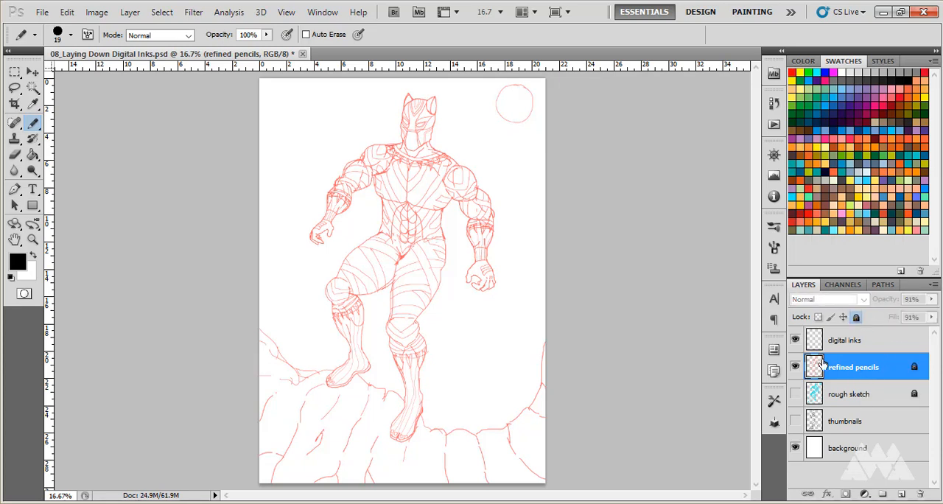
{"action": "left_click", "coordinate": [846, 341]}
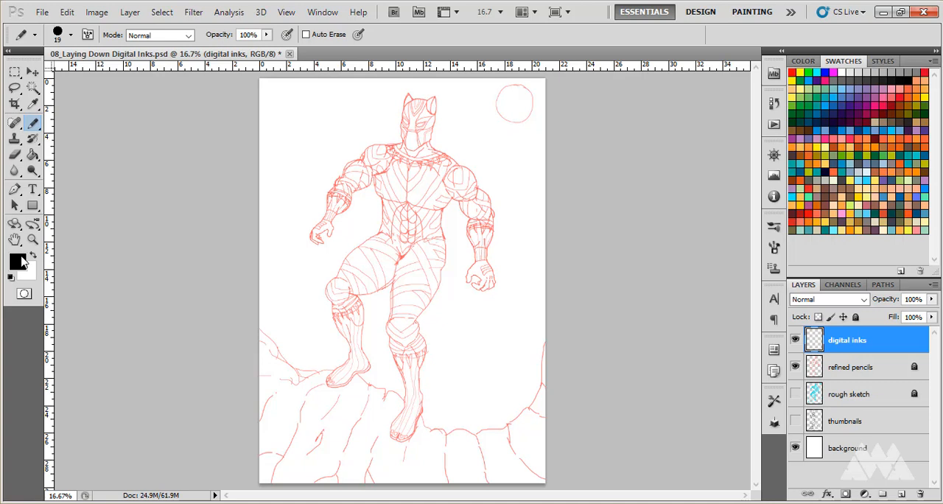
Switch from the Pencil to the Brush tool, keeping black as the foreground color.
{"action": "key", "text": "x"}
{"action": "key", "text": "x"}
{"action": "left_click", "coordinate": [39, 128]}
{"action": "left_click", "coordinate": [73, 121]}
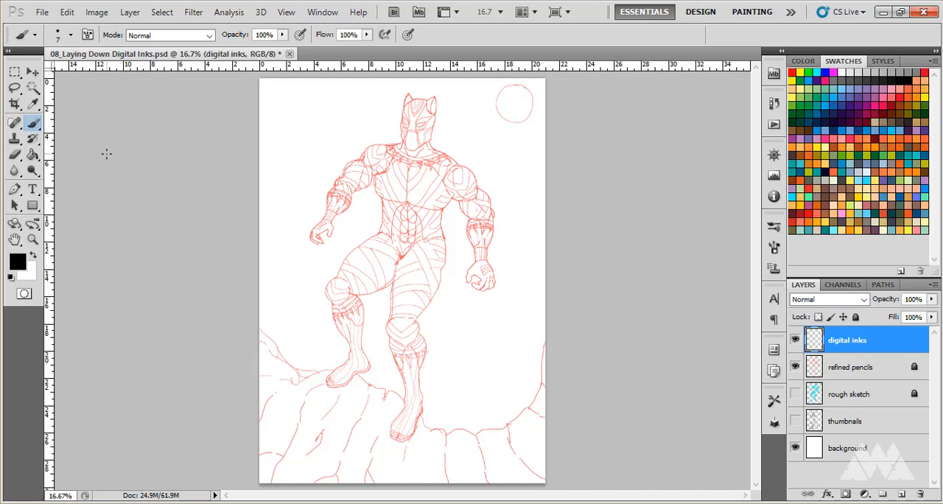
Cycle through the Pencil, Color Replacement and Mixer Brush tools and return to the Brush tool.
{"action": "key", "text": "shift+b"}
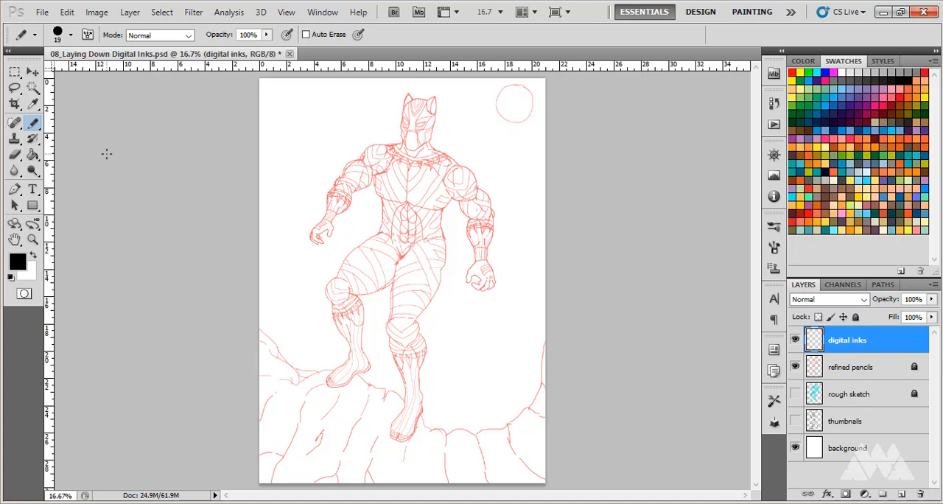
{"action": "key", "text": "shift+b"}
{"action": "key", "text": "shift+b"}
{"action": "key", "text": "shift+b"}
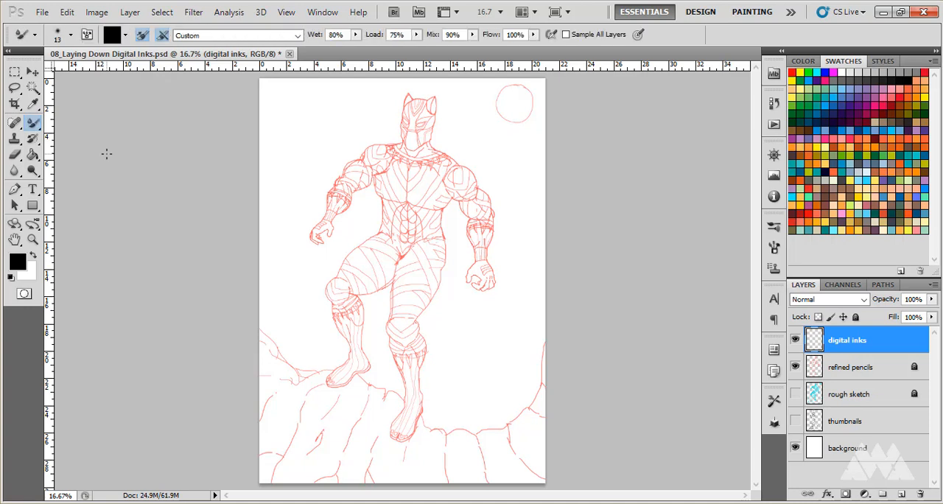
{"action": "key", "text": "shift+b"}
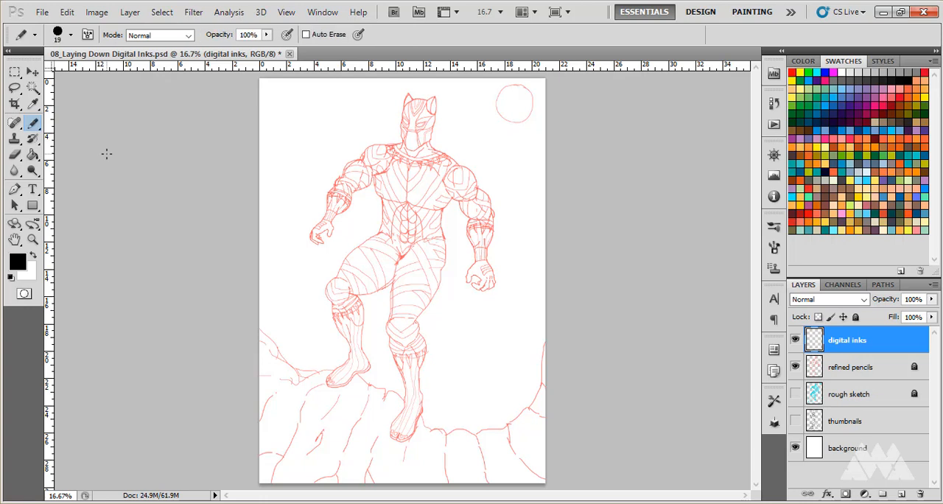
{"action": "key", "text": "shift+b"}
{"action": "key", "text": "shift+b"}
{"action": "key", "text": "shift+b"}
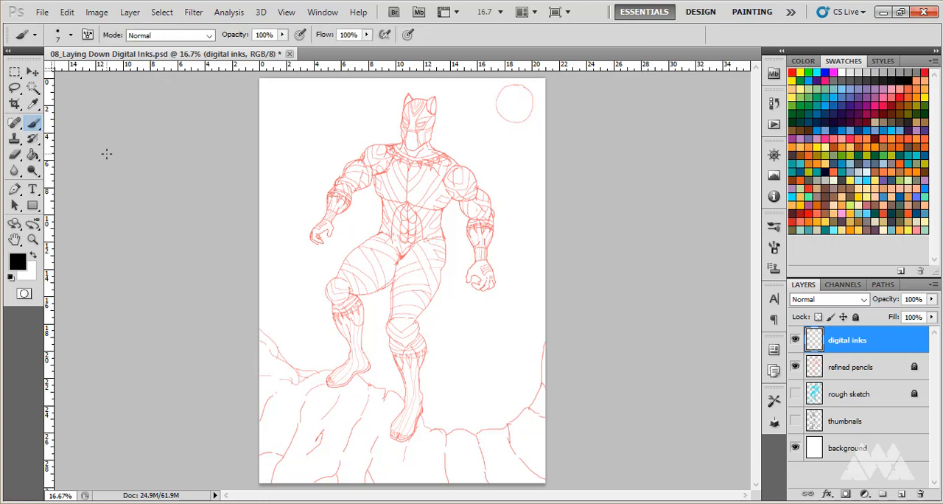
{"action": "key", "text": "shift+b"}
{"action": "key", "text": "shift+b"}
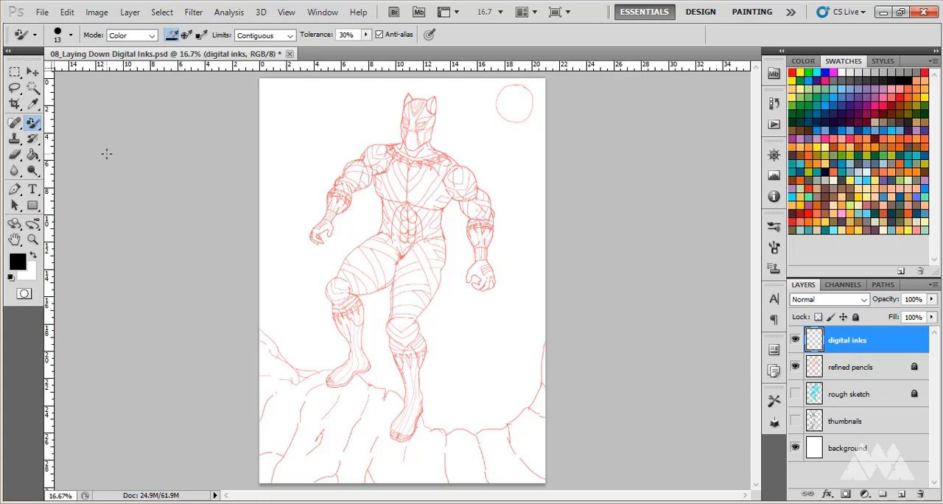
{"action": "key", "text": "shift+b"}
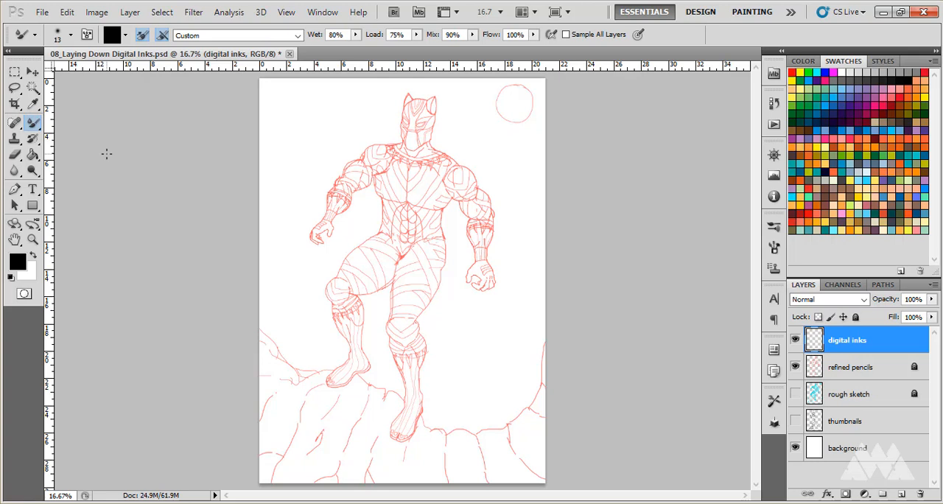
{"action": "key", "text": "shift+b"}
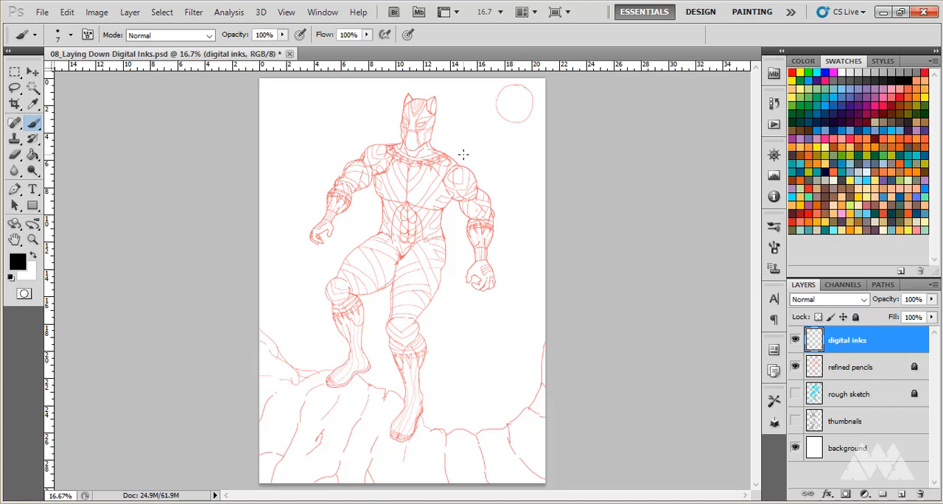
Examine the brush's size and hardness settings and the list of brush presets.
{"action": "scroll", "coordinate": [430, 123], "scroll_direction": "up", "scroll_amount": 8}
{"action": "scroll", "coordinate": [422, 123], "scroll_direction": "up", "scroll_amount": 2}
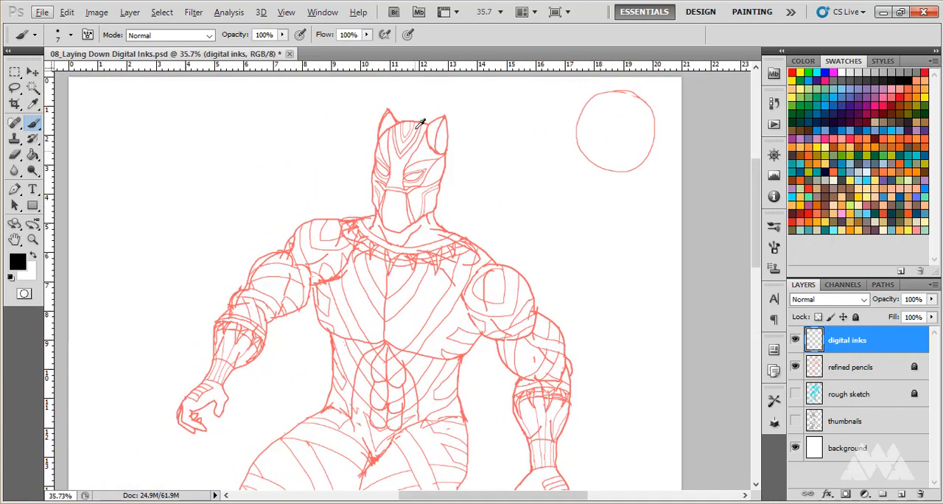
{"action": "scroll", "coordinate": [409, 179], "scroll_direction": "up", "scroll_amount": 1}
{"action": "scroll", "coordinate": [409, 179], "scroll_direction": "up", "scroll_amount": 2}
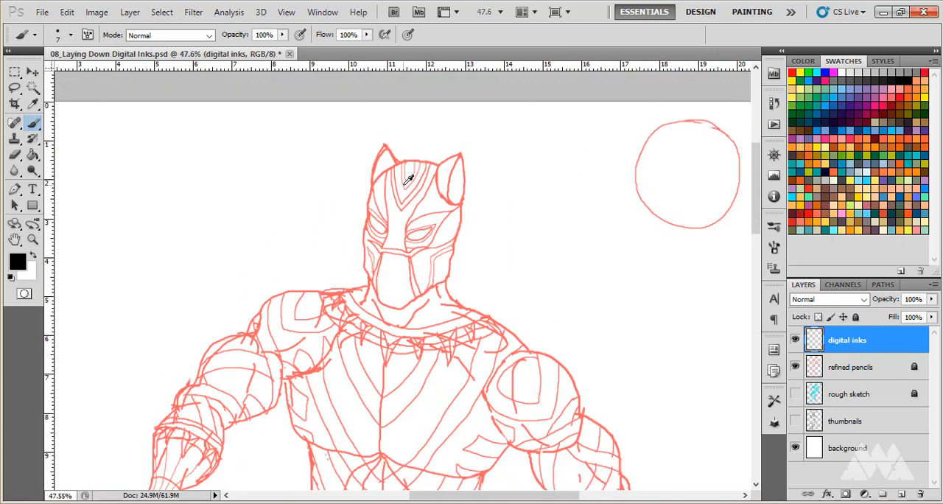
{"action": "scroll", "coordinate": [406, 182], "scroll_direction": "down", "scroll_amount": 2}
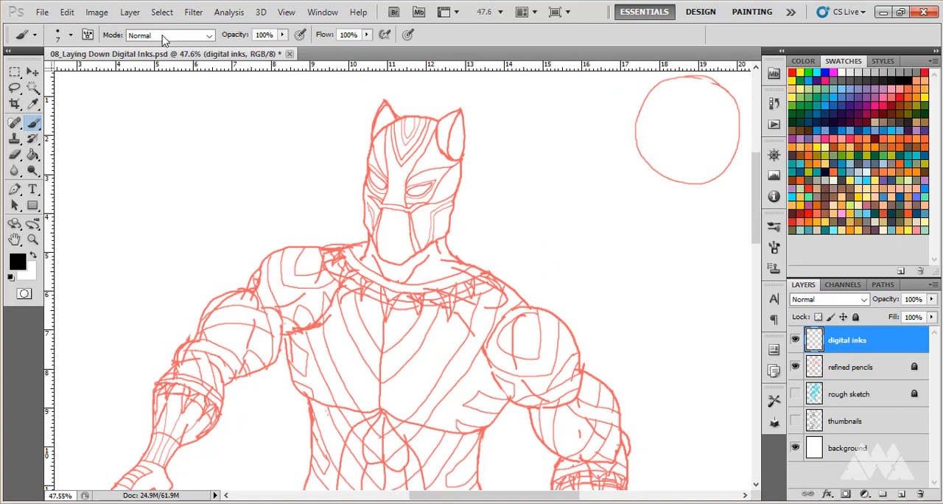
{"action": "left_click", "coordinate": [71, 36]}
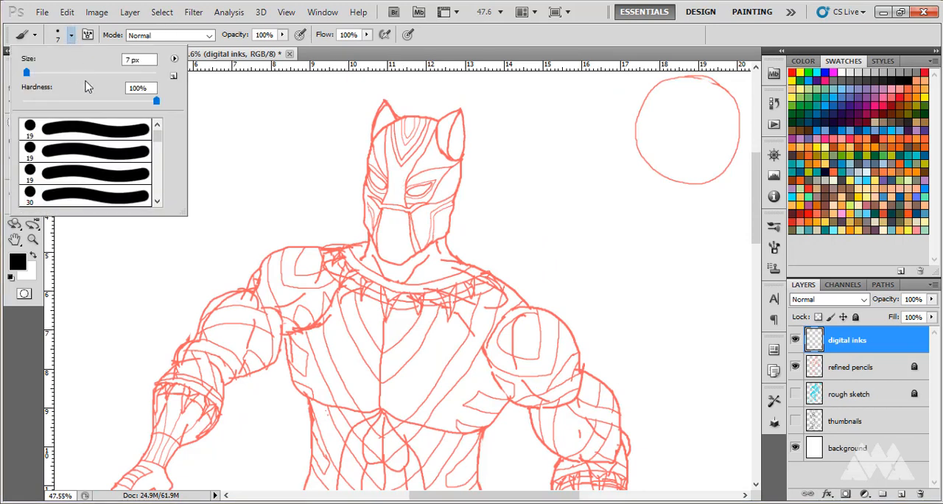
{"action": "left_click", "coordinate": [71, 36]}
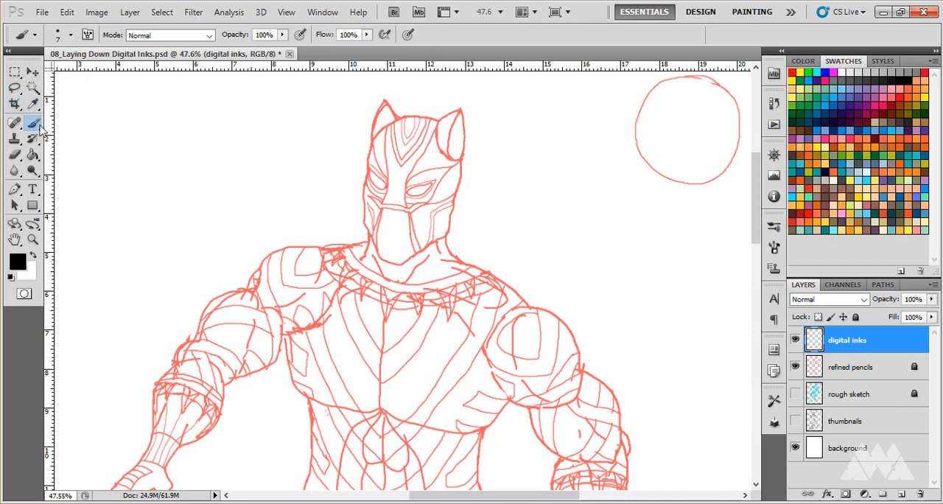
{"action": "left_click", "coordinate": [71, 37]}
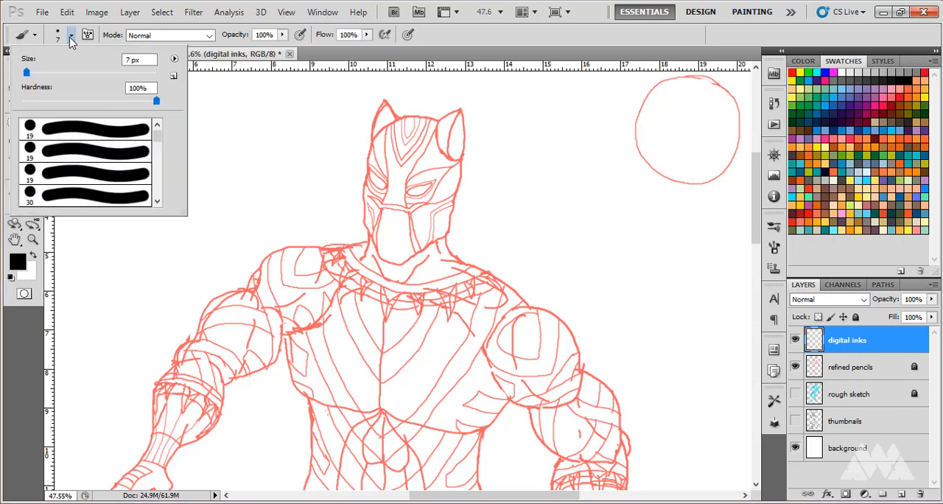
{"action": "left_click", "coordinate": [71, 41]}
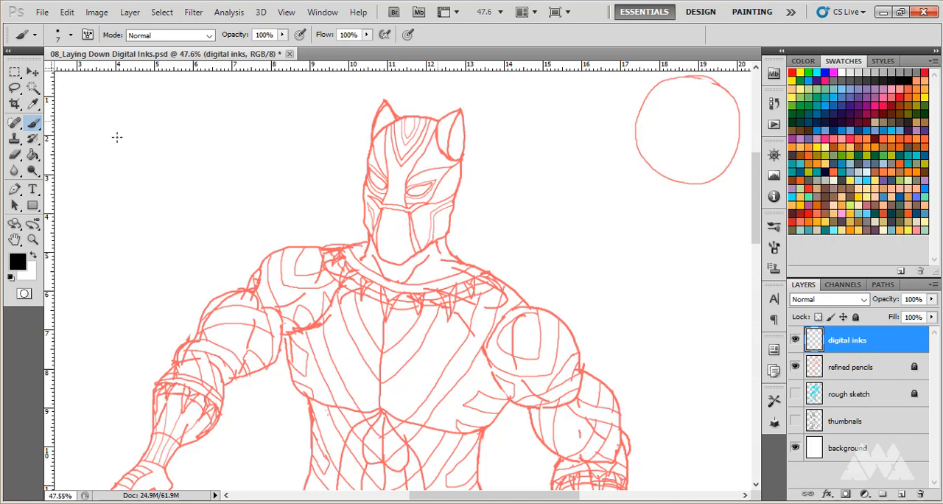
Ink the figure's outline in black with the 7 px brush from the mask's top over the left ear, face side and shoulder to the forearm band.
{"action": "left_click_drag", "start_coordinate": [439, 119], "coordinate": [405, 116]}
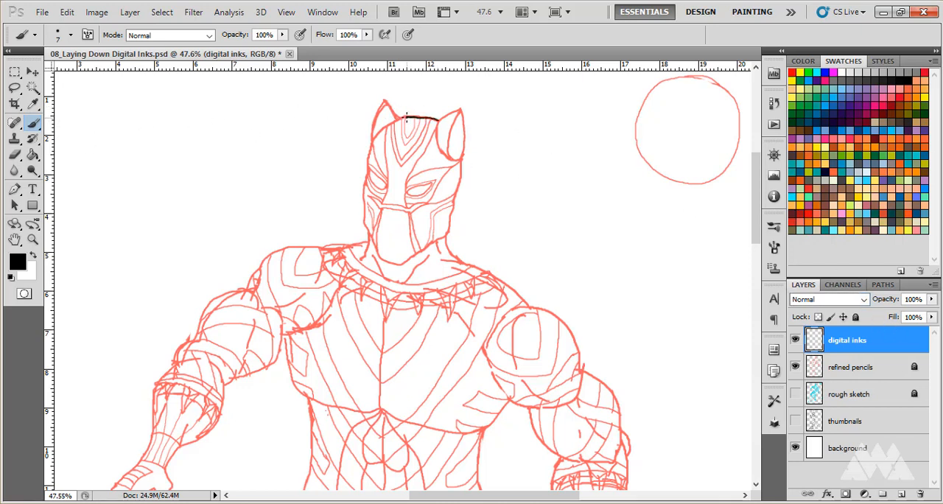
{"action": "mouse_move", "coordinate": [393, 113]}
{"action": "left_mouse_down"}
{"action": "mouse_move", "coordinate": [384, 100]}
{"action": "mouse_move", "coordinate": [373, 129]}
{"action": "mouse_move", "coordinate": [363, 241]}
{"action": "mouse_move", "coordinate": [334, 250]}
{"action": "left_mouse_up"}
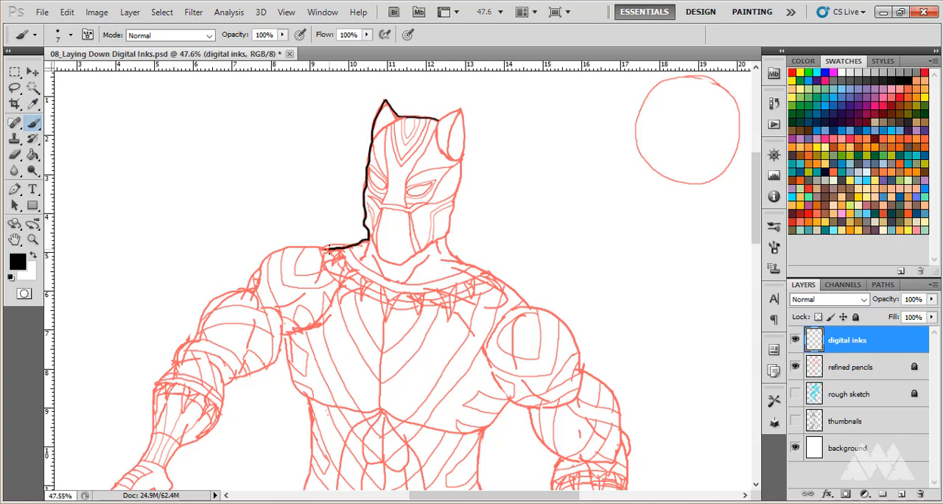
{"action": "key", "text": "ctrl+z"}
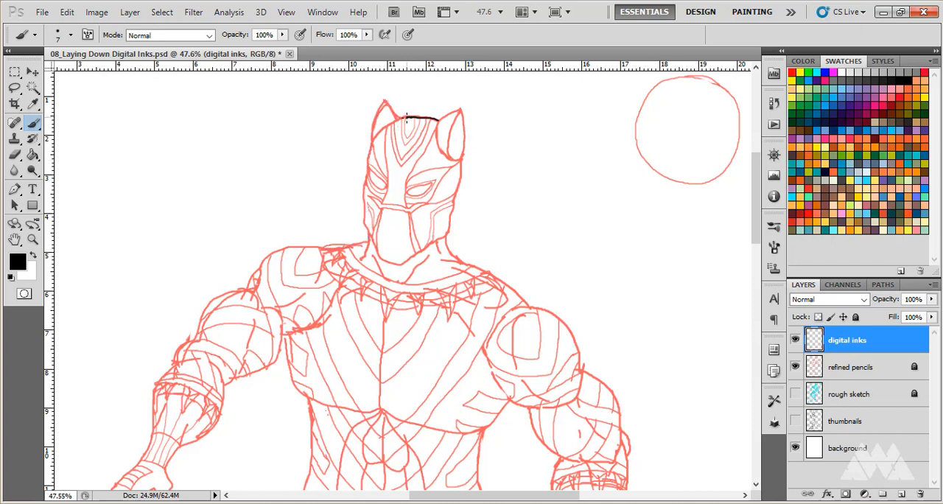
{"action": "mouse_move", "coordinate": [403, 117]}
{"action": "left_mouse_down"}
{"action": "mouse_move", "coordinate": [379, 116]}
{"action": "mouse_move", "coordinate": [365, 168]}
{"action": "left_mouse_up"}
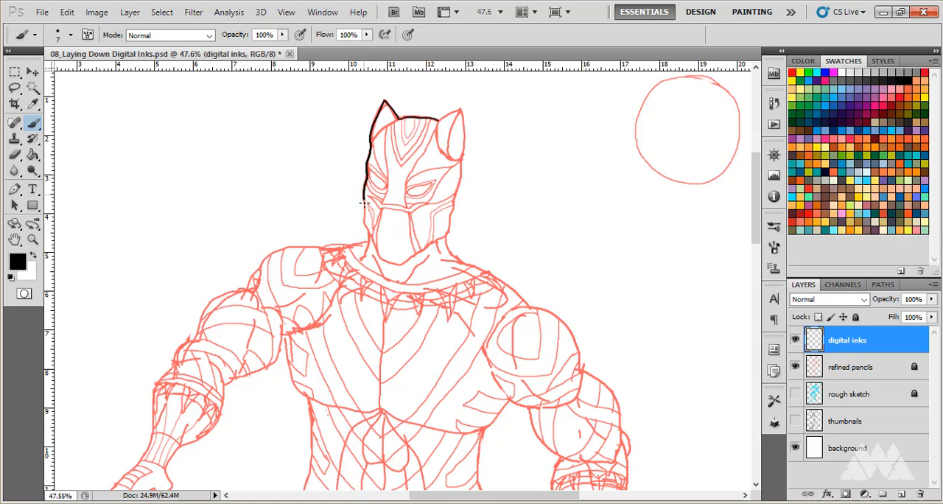
{"action": "mouse_move", "coordinate": [364, 204]}
{"action": "left_mouse_down"}
{"action": "mouse_move", "coordinate": [362, 243]}
{"action": "mouse_move", "coordinate": [281, 251]}
{"action": "mouse_move", "coordinate": [243, 291]}
{"action": "left_mouse_up"}
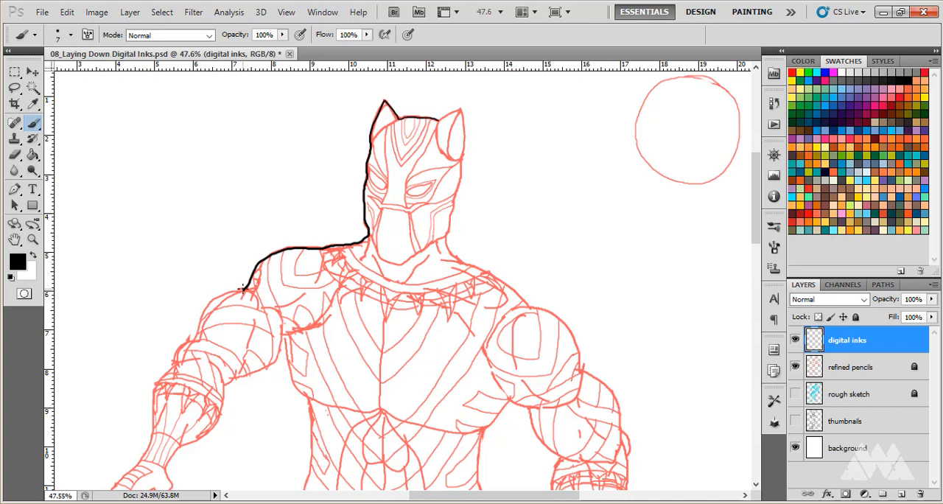
{"action": "mouse_move", "coordinate": [224, 293]}
{"action": "left_mouse_down"}
{"action": "mouse_move", "coordinate": [206, 304]}
{"action": "mouse_move", "coordinate": [162, 379]}
{"action": "left_mouse_up"}
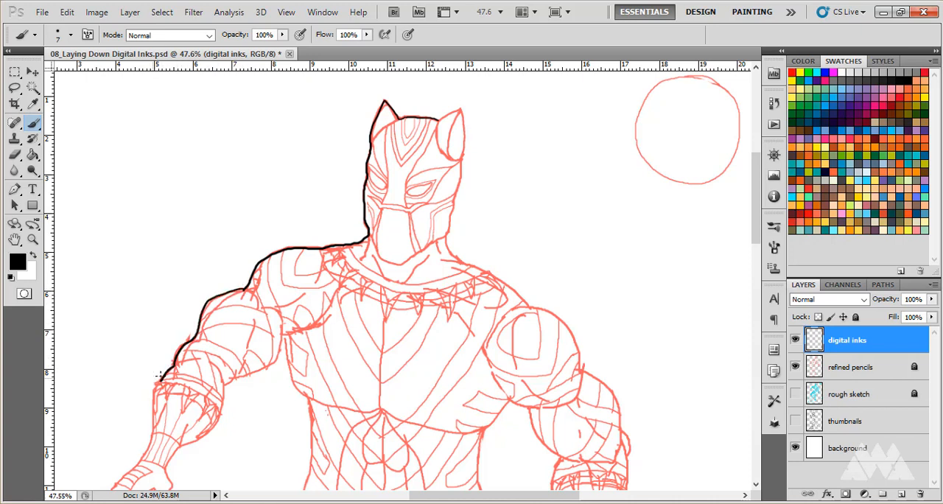
Ink the outline of the left forearm, hand and fingers, continuing back up the arm's inner edge to the armpit.
{"action": "scroll", "coordinate": [161, 376], "scroll_direction": "down", "scroll_amount": 5}
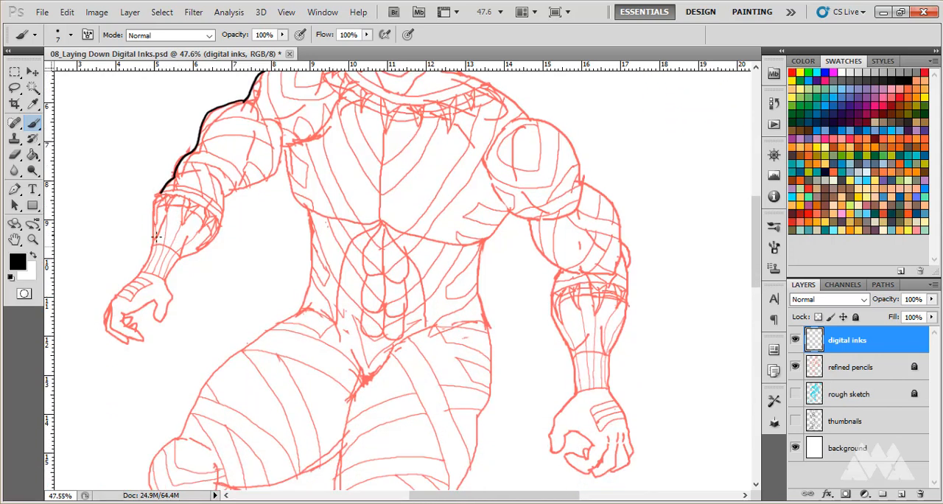
{"action": "scroll", "coordinate": [156, 238], "scroll_direction": "down", "scroll_amount": 1}
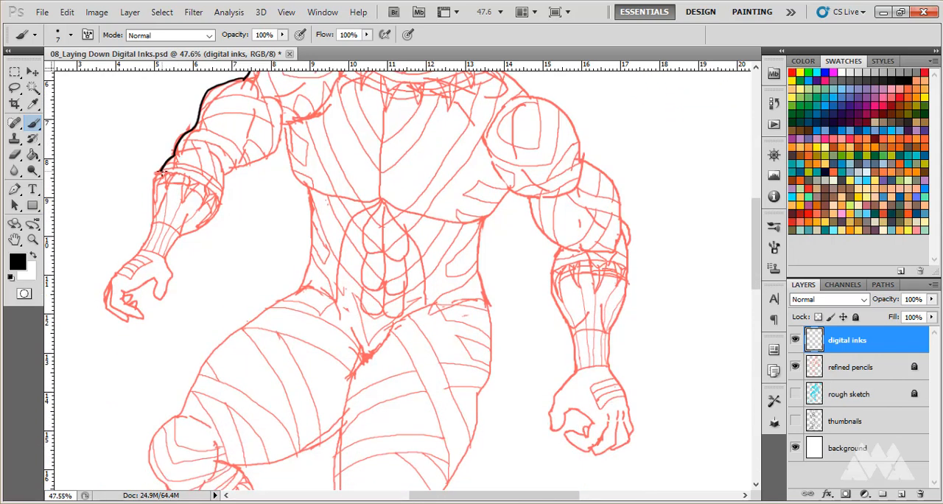
{"action": "left_click_drag", "start_coordinate": [159, 169], "coordinate": [154, 180]}
{"action": "mouse_move", "coordinate": [151, 224]}
{"action": "left_mouse_down"}
{"action": "mouse_move", "coordinate": [104, 297]}
{"action": "mouse_move", "coordinate": [129, 323]}
{"action": "mouse_move", "coordinate": [143, 315]}
{"action": "mouse_move", "coordinate": [124, 295]}
{"action": "mouse_move", "coordinate": [152, 279]}
{"action": "mouse_move", "coordinate": [158, 300]}
{"action": "mouse_move", "coordinate": [170, 281]}
{"action": "mouse_move", "coordinate": [165, 256]}
{"action": "mouse_move", "coordinate": [212, 223]}
{"action": "mouse_move", "coordinate": [223, 174]}
{"action": "left_mouse_up"}
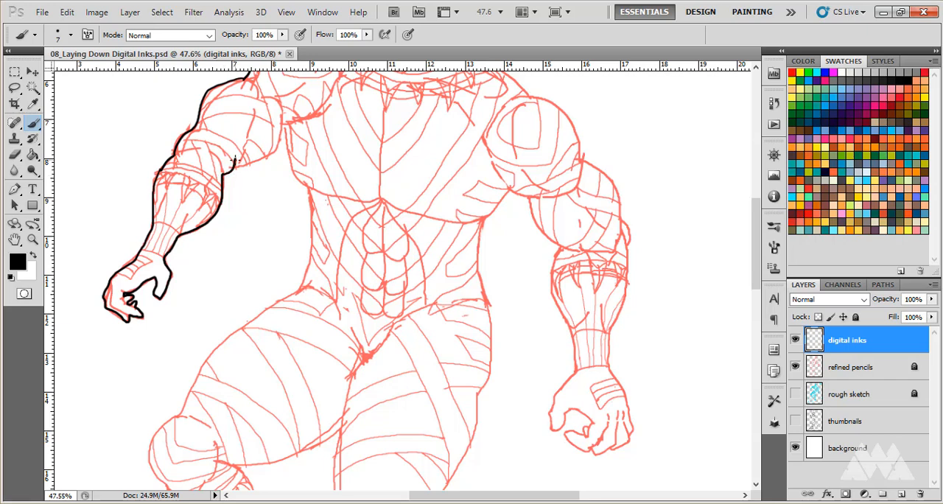
{"action": "left_click_drag", "start_coordinate": [240, 168], "coordinate": [281, 140]}
Ink the torso's left side from armpit to hip and the outer edge of the left thigh around the knee.
{"action": "left_click_drag", "start_coordinate": [289, 157], "coordinate": [311, 190]}
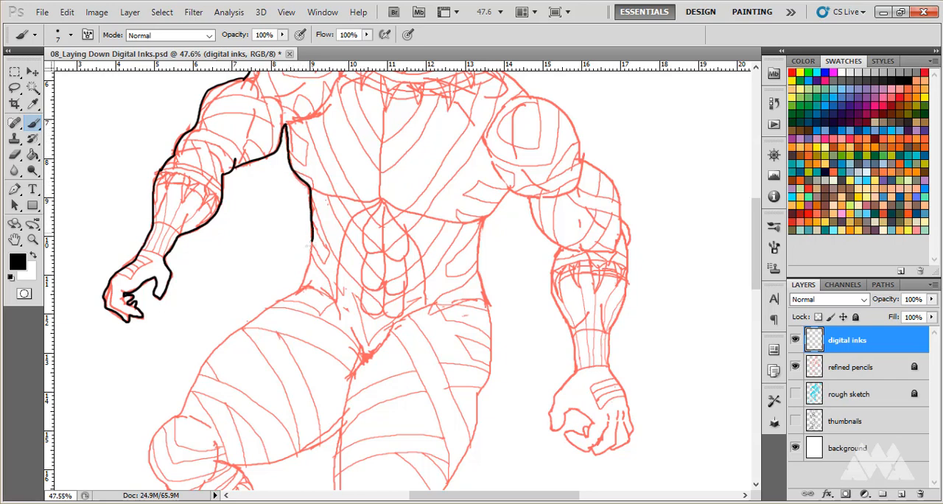
{"action": "left_click_drag", "start_coordinate": [313, 242], "coordinate": [294, 294]}
{"action": "scroll", "coordinate": [301, 274], "scroll_direction": "down", "scroll_amount": 3}
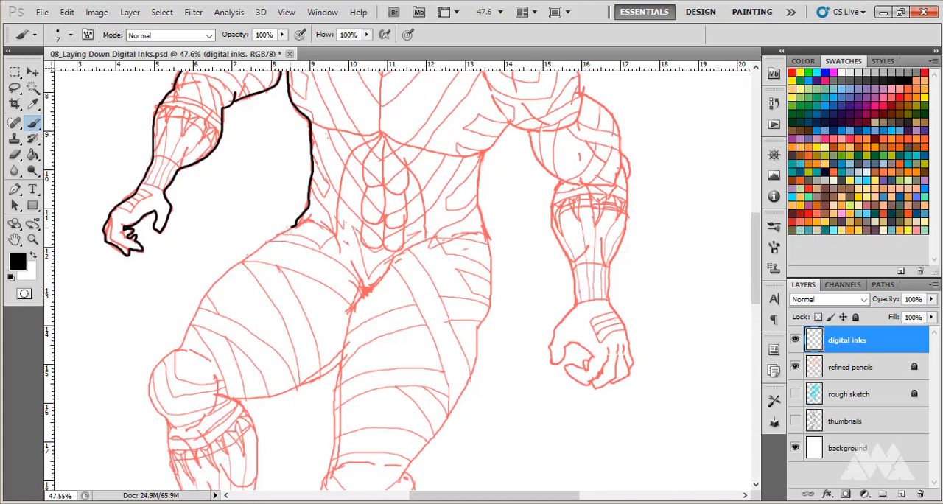
{"action": "mouse_move", "coordinate": [294, 225]}
{"action": "left_mouse_down"}
{"action": "mouse_move", "coordinate": [213, 281]}
{"action": "mouse_move", "coordinate": [155, 370]}
{"action": "mouse_move", "coordinate": [149, 398]}
{"action": "mouse_move", "coordinate": [169, 427]}
{"action": "left_mouse_up"}
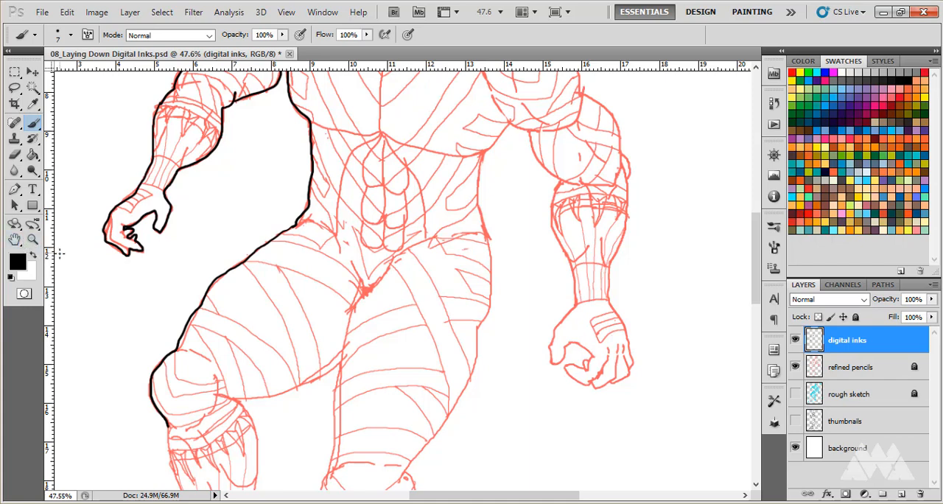
Rotate the canvas view to 40° with the Rotate View tool and bring the left lower leg and foot into view.
{"action": "key", "text": "r"}
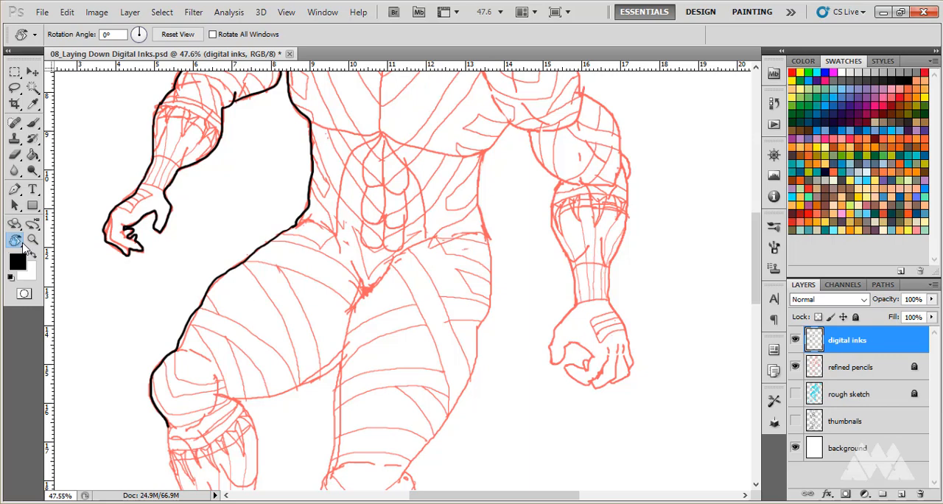
{"action": "right_click", "coordinate": [22, 244]}
{"action": "left_click", "coordinate": [20, 244]}
{"action": "scroll", "coordinate": [84, 264], "scroll_direction": "up", "scroll_amount": 2}
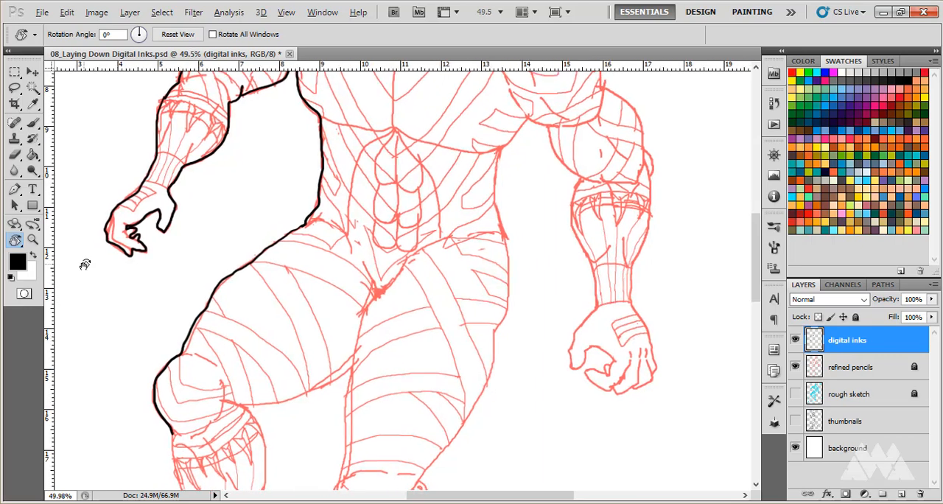
{"action": "scroll", "coordinate": [85, 264], "scroll_direction": "up", "scroll_amount": 1}
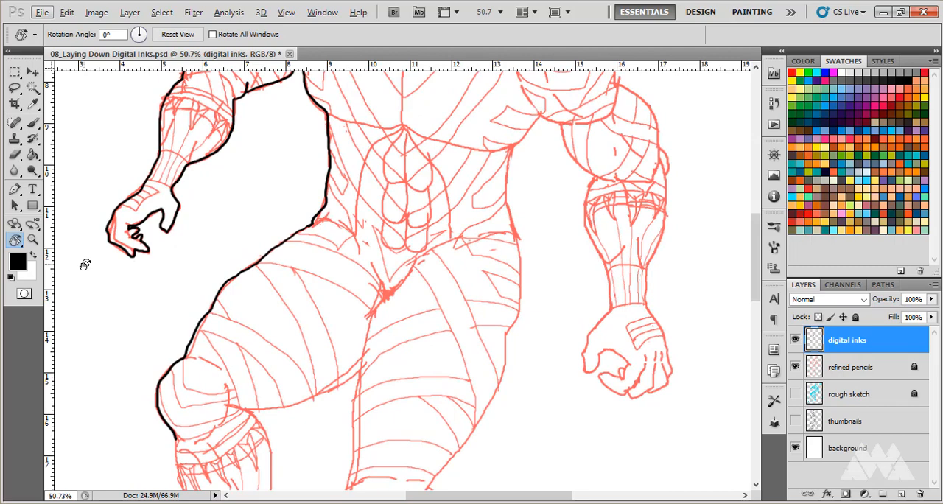
{"action": "scroll", "coordinate": [85, 264], "scroll_direction": "up", "scroll_amount": 2}
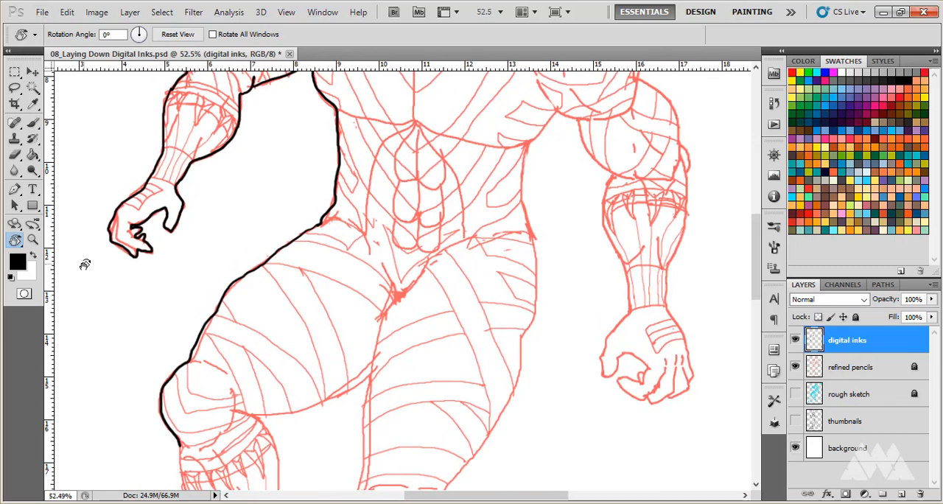
{"action": "scroll", "coordinate": [85, 264], "scroll_direction": "up", "scroll_amount": 3}
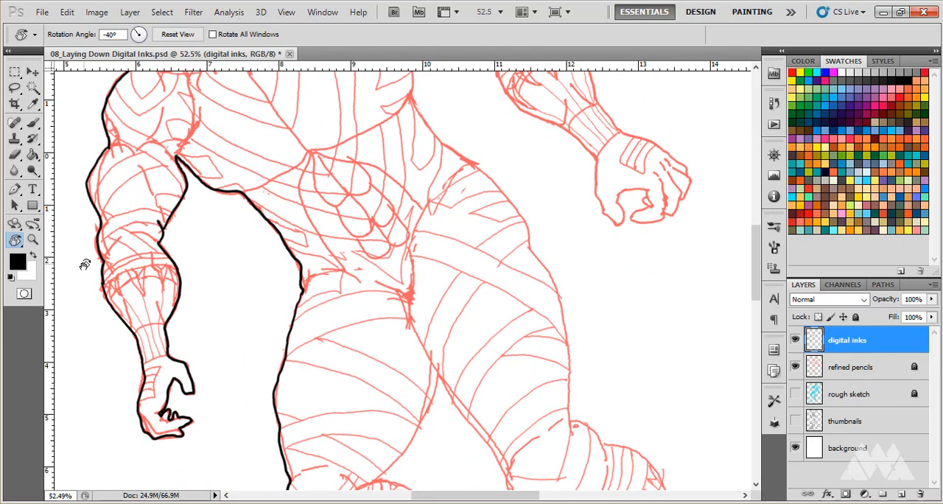
{"action": "scroll", "coordinate": [85, 264], "scroll_direction": "down", "scroll_amount": 14}
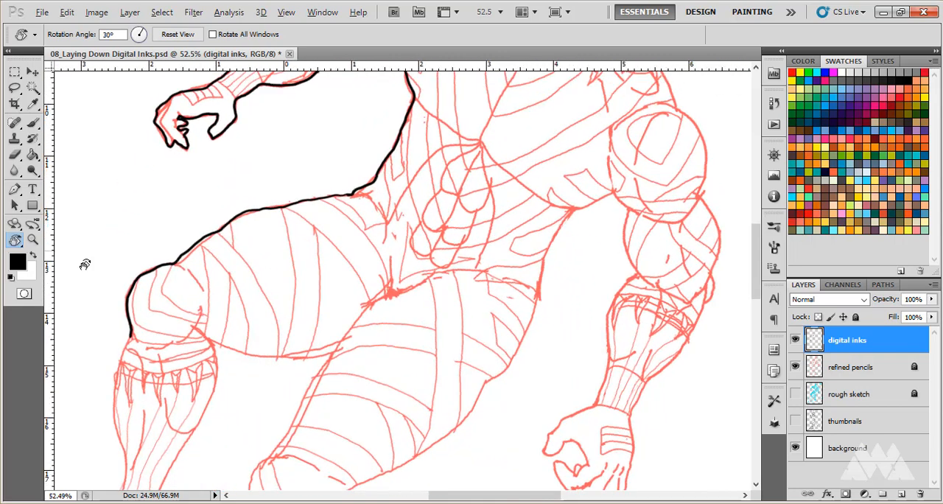
{"action": "scroll", "coordinate": [85, 264], "scroll_direction": "down", "scroll_amount": 2}
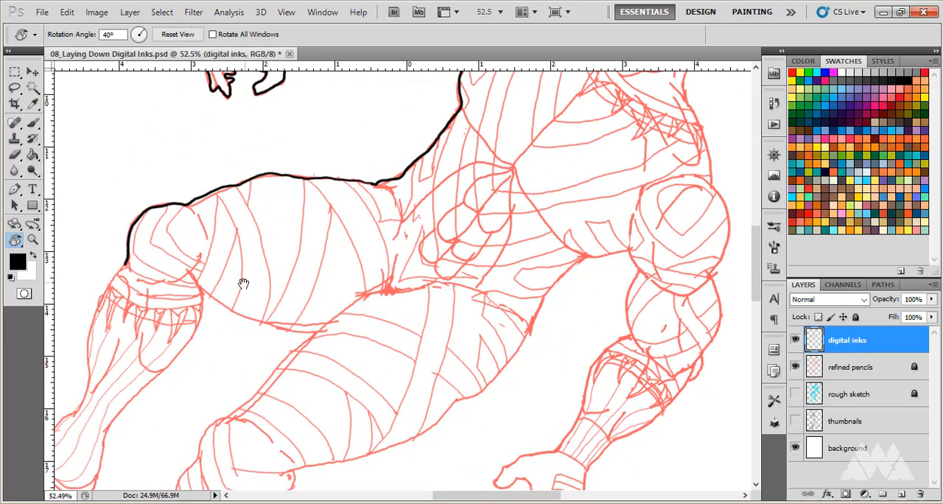
{"action": "left_click_drag", "start_coordinate": [308, 270], "coordinate": [427, 190]}
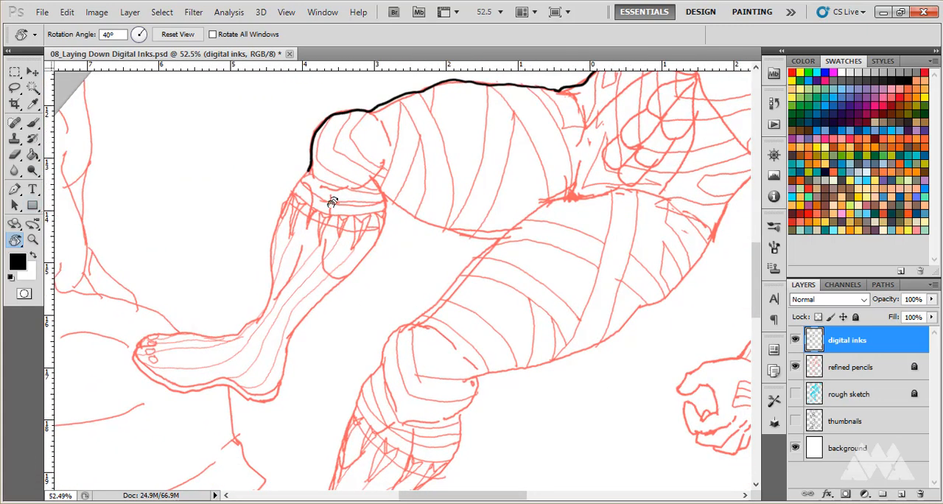
Ink the left lower leg with the Brush, from below the knee around the foot and back up the calf.
{"action": "key", "text": "b"}
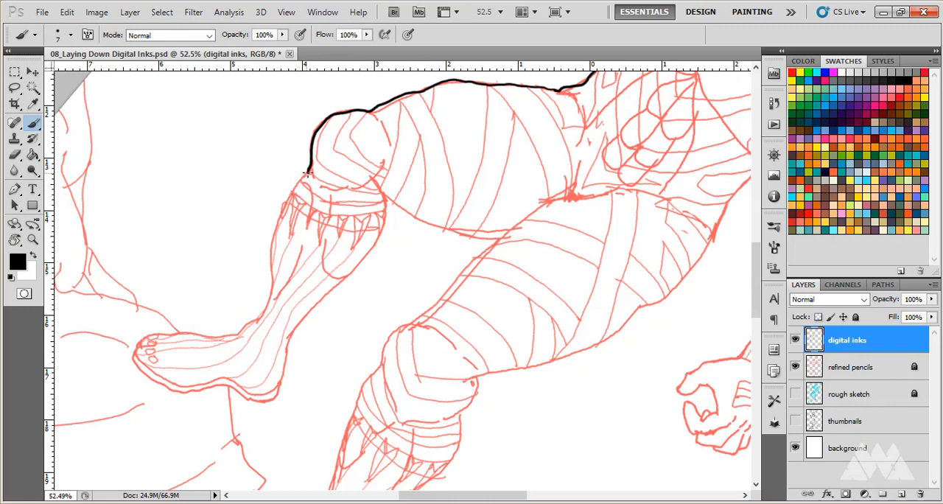
{"action": "mouse_move", "coordinate": [308, 171]}
{"action": "left_mouse_down"}
{"action": "mouse_move", "coordinate": [277, 231]}
{"action": "mouse_move", "coordinate": [271, 294]}
{"action": "mouse_move", "coordinate": [257, 319]}
{"action": "mouse_move", "coordinate": [238, 336]}
{"action": "mouse_move", "coordinate": [144, 337]}
{"action": "mouse_move", "coordinate": [134, 360]}
{"action": "mouse_move", "coordinate": [172, 390]}
{"action": "mouse_move", "coordinate": [223, 384]}
{"action": "mouse_move", "coordinate": [270, 400]}
{"action": "mouse_move", "coordinate": [287, 372]}
{"action": "mouse_move", "coordinate": [287, 341]}
{"action": "mouse_move", "coordinate": [325, 294]}
{"action": "left_mouse_up"}
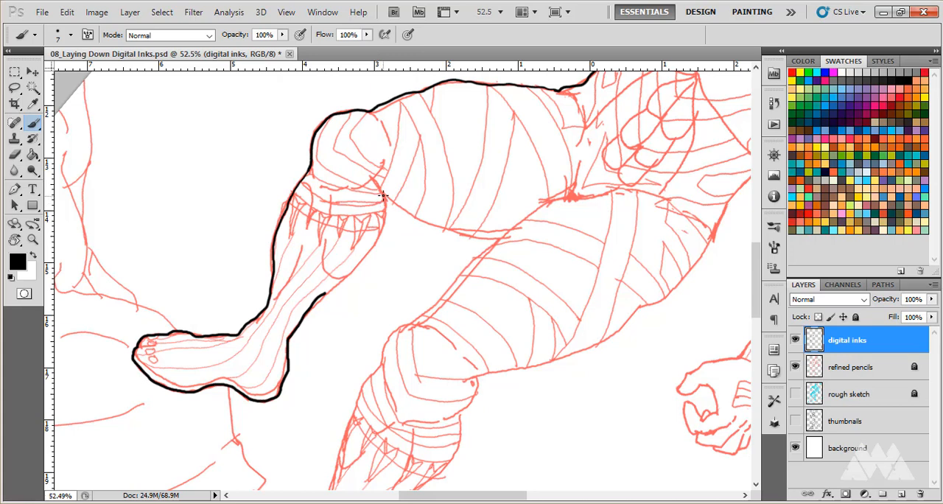
{"action": "mouse_move", "coordinate": [382, 193]}
{"action": "left_mouse_down"}
{"action": "mouse_move", "coordinate": [362, 262]}
{"action": "mouse_move", "coordinate": [298, 328]}
{"action": "left_mouse_up"}
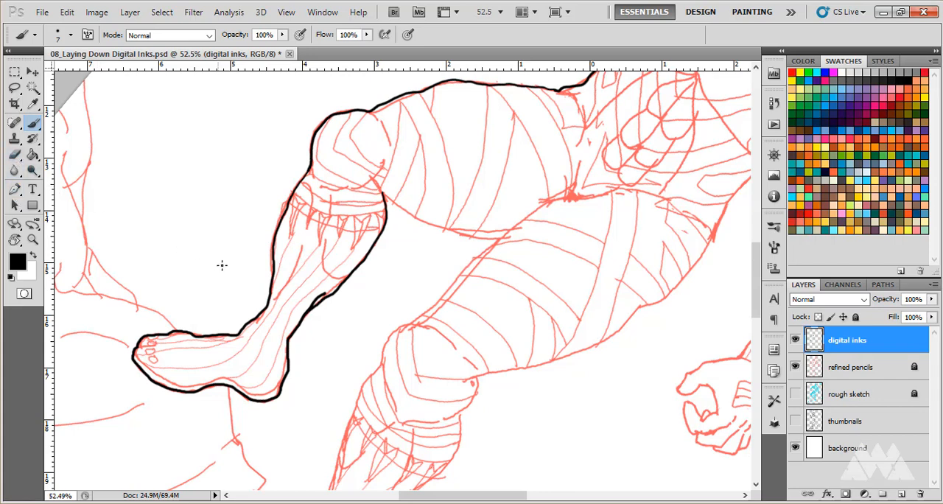
Erase the ink line along the left shin's outer edge between knee band and ankle, and redraw it with the Brush.
{"action": "key", "text": "e"}
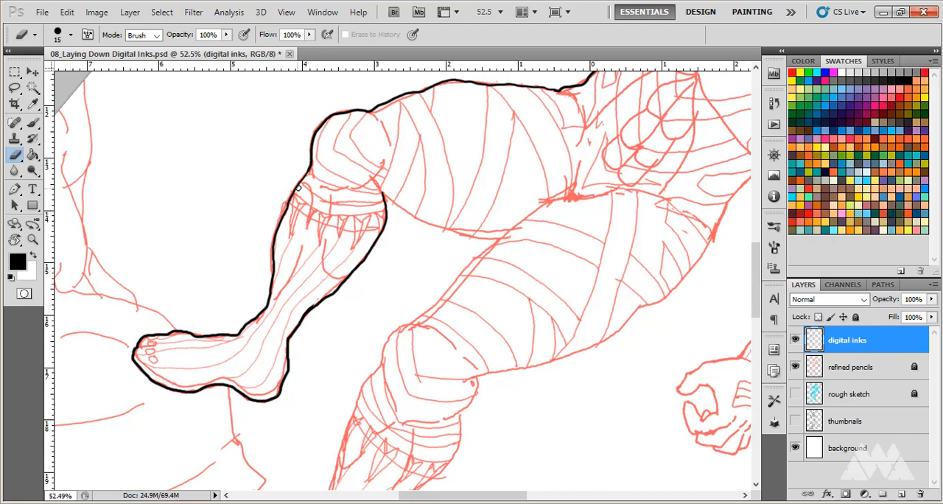
{"action": "mouse_move", "coordinate": [295, 189]}
{"action": "left_mouse_down"}
{"action": "mouse_move", "coordinate": [272, 241]}
{"action": "mouse_move", "coordinate": [267, 290]}
{"action": "left_mouse_up"}
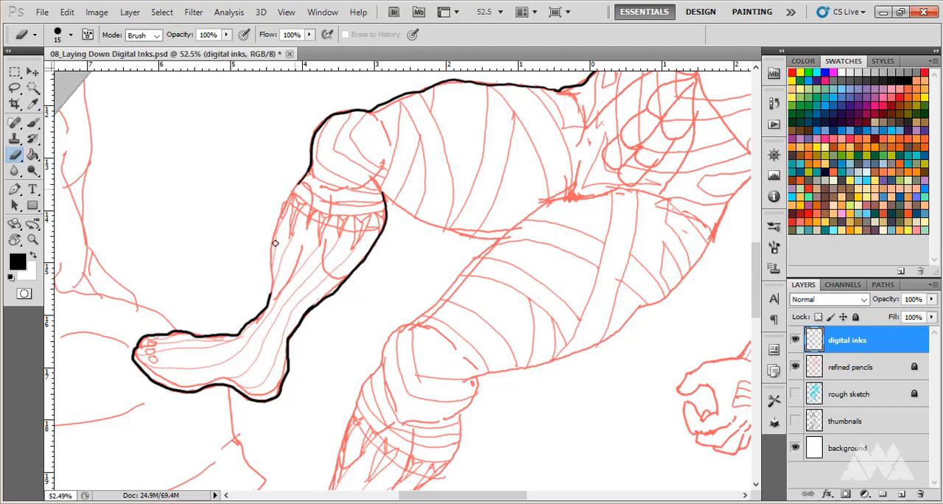
{"action": "key", "text": "b"}
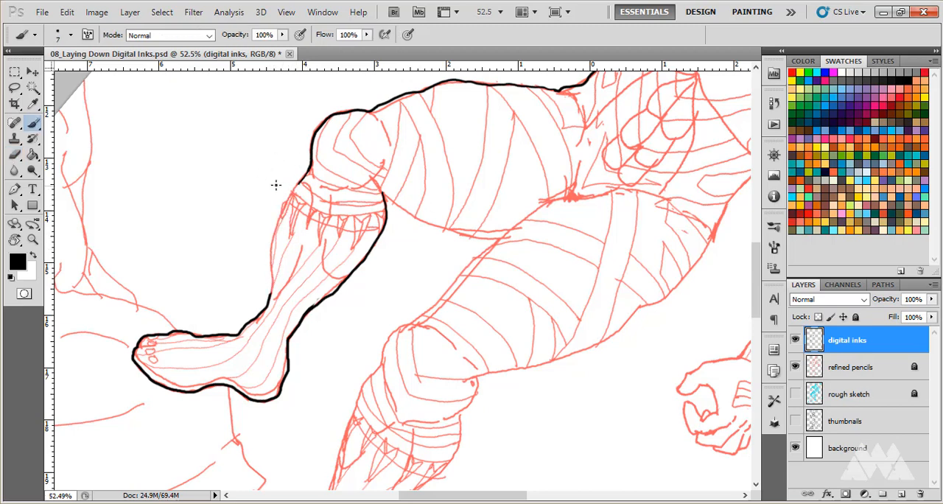
{"action": "mouse_move", "coordinate": [301, 182]}
{"action": "left_mouse_down"}
{"action": "mouse_move", "coordinate": [272, 239]}
{"action": "mouse_move", "coordinate": [272, 295]}
{"action": "left_mouse_up"}
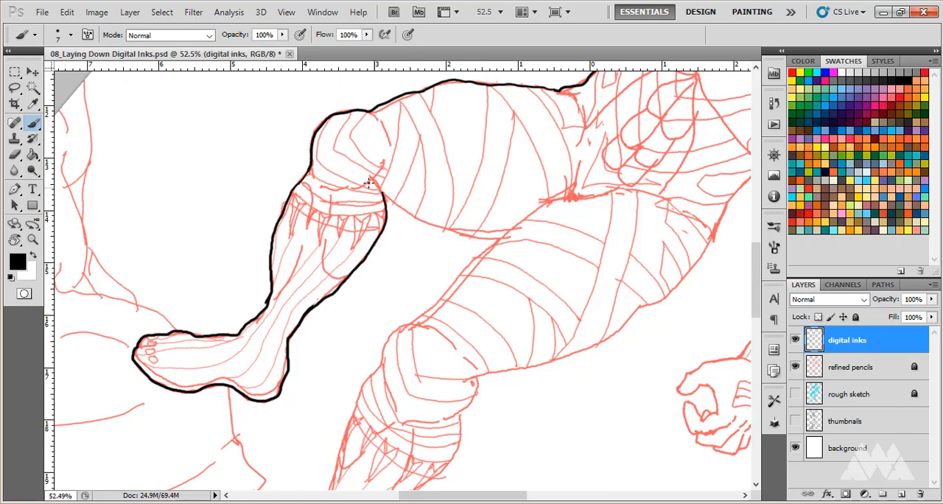
Ink the underside of the left thigh up to the crotch and the right leg's inner edge down past the knee.
{"action": "left_click_drag", "start_coordinate": [383, 196], "coordinate": [440, 230]}
{"action": "left_click_drag", "start_coordinate": [468, 234], "coordinate": [490, 238]}
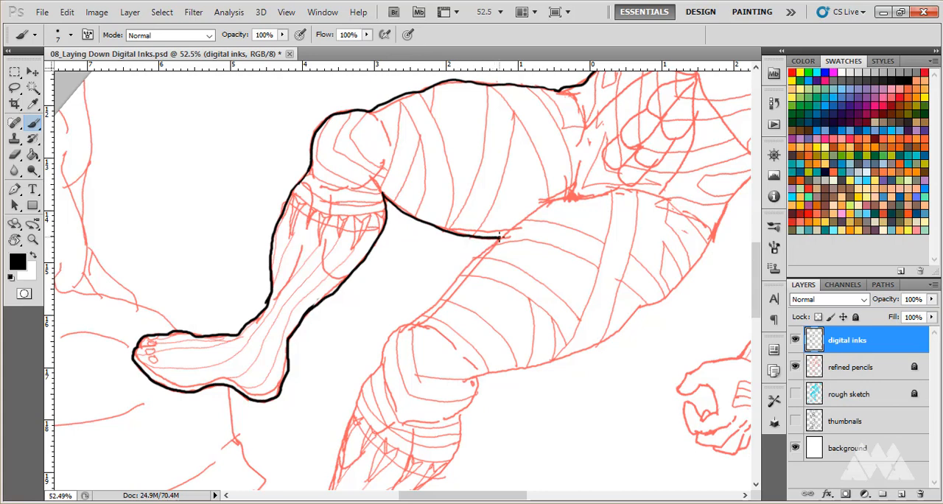
{"action": "key", "text": "r"}
{"action": "key", "text": "r"}
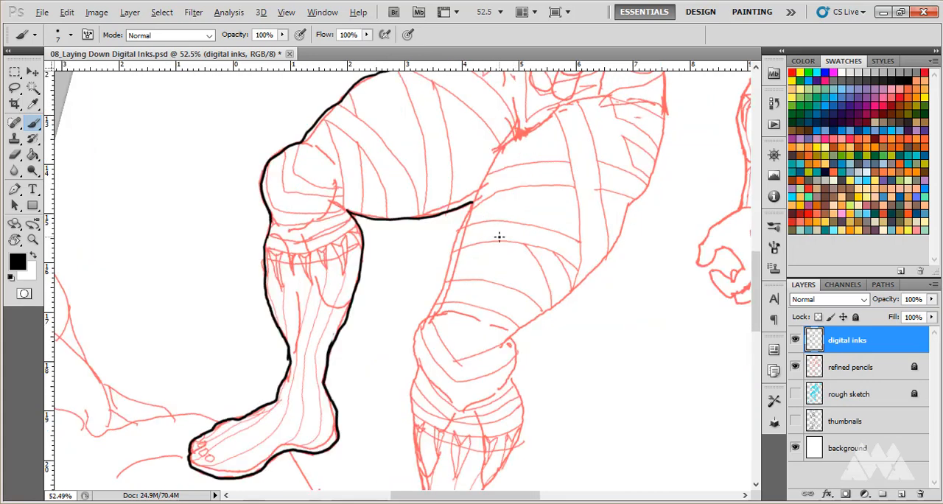
{"action": "key", "text": "r"}
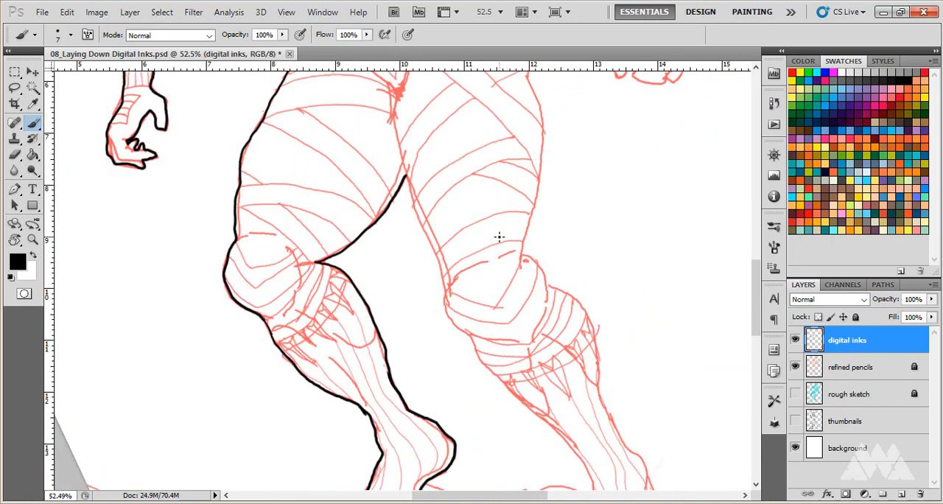
{"action": "left_click_drag", "start_coordinate": [496, 236], "coordinate": [302, 161]}
{"action": "scroll", "coordinate": [303, 161], "scroll_direction": "down", "scroll_amount": 3}
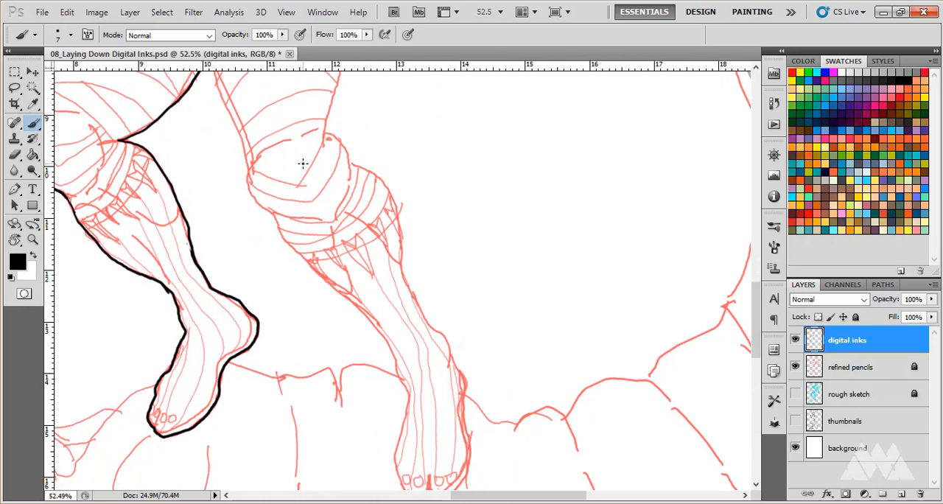
{"action": "scroll", "coordinate": [303, 163], "scroll_direction": "up", "scroll_amount": 4}
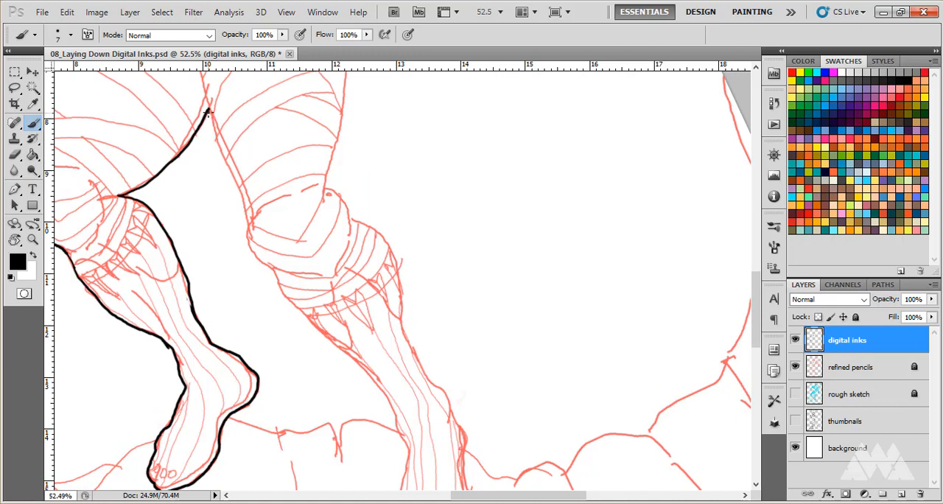
{"action": "mouse_move", "coordinate": [210, 118]}
{"action": "left_mouse_down"}
{"action": "mouse_move", "coordinate": [250, 243]}
{"action": "mouse_move", "coordinate": [277, 274]}
{"action": "left_mouse_up"}
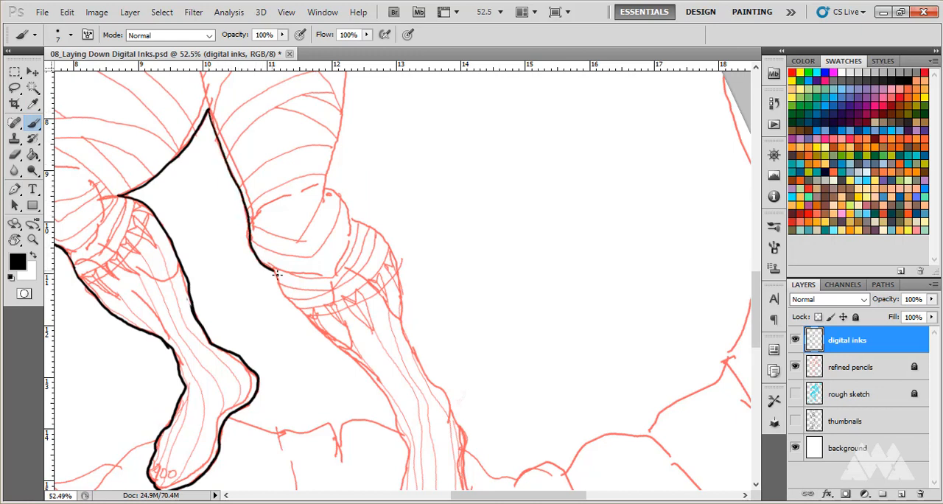
Ink the right lower leg from below the knee around the foot and back up to the knee's outer side.
{"action": "scroll", "coordinate": [306, 289], "scroll_direction": "down", "scroll_amount": 5}
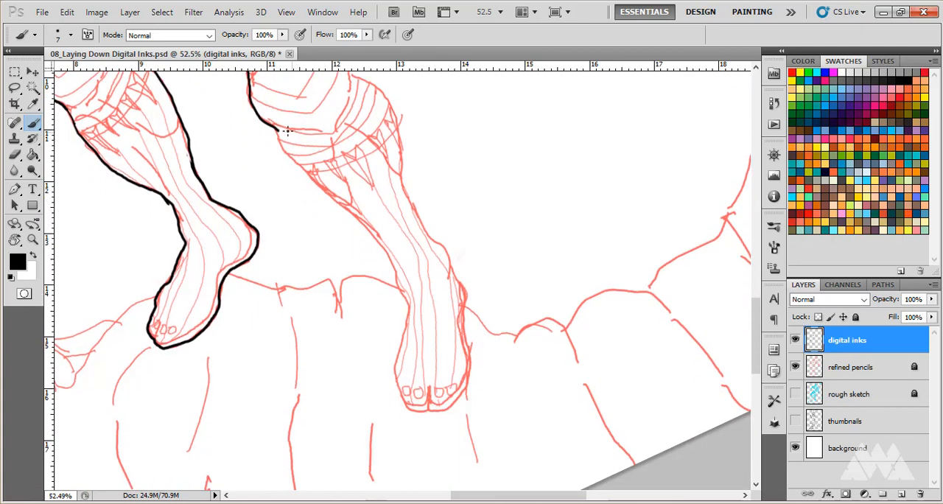
{"action": "mouse_move", "coordinate": [277, 131]}
{"action": "left_mouse_down"}
{"action": "mouse_move", "coordinate": [290, 165]}
{"action": "mouse_move", "coordinate": [383, 248]}
{"action": "mouse_move", "coordinate": [407, 308]}
{"action": "mouse_move", "coordinate": [395, 381]}
{"action": "mouse_move", "coordinate": [402, 402]}
{"action": "mouse_move", "coordinate": [416, 414]}
{"action": "mouse_move", "coordinate": [446, 414]}
{"action": "mouse_move", "coordinate": [470, 381]}
{"action": "mouse_move", "coordinate": [467, 290]}
{"action": "mouse_move", "coordinate": [407, 201]}
{"action": "mouse_move", "coordinate": [390, 98]}
{"action": "left_mouse_up"}
{"action": "scroll", "coordinate": [391, 113], "scroll_direction": "up", "scroll_amount": 10}
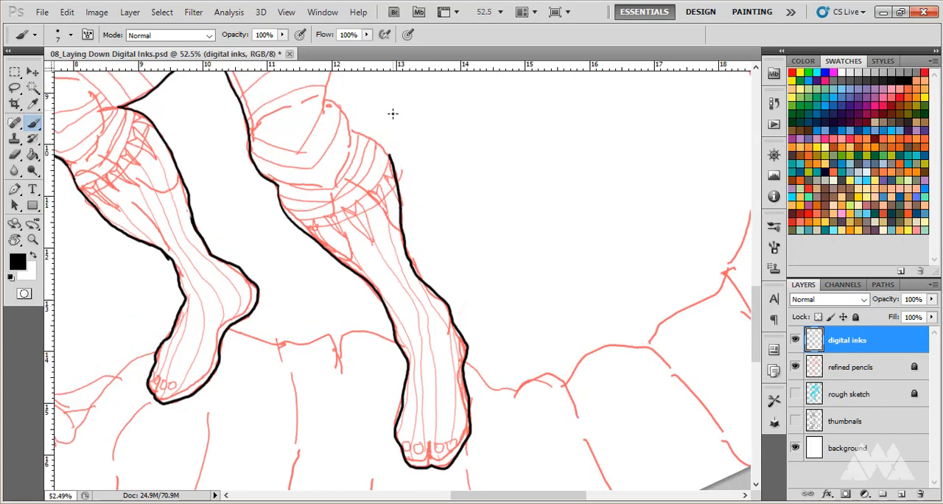
{"action": "mouse_move", "coordinate": [391, 243]}
{"action": "left_mouse_down"}
{"action": "mouse_move", "coordinate": [350, 218]}
{"action": "mouse_move", "coordinate": [329, 189]}
{"action": "left_mouse_up"}
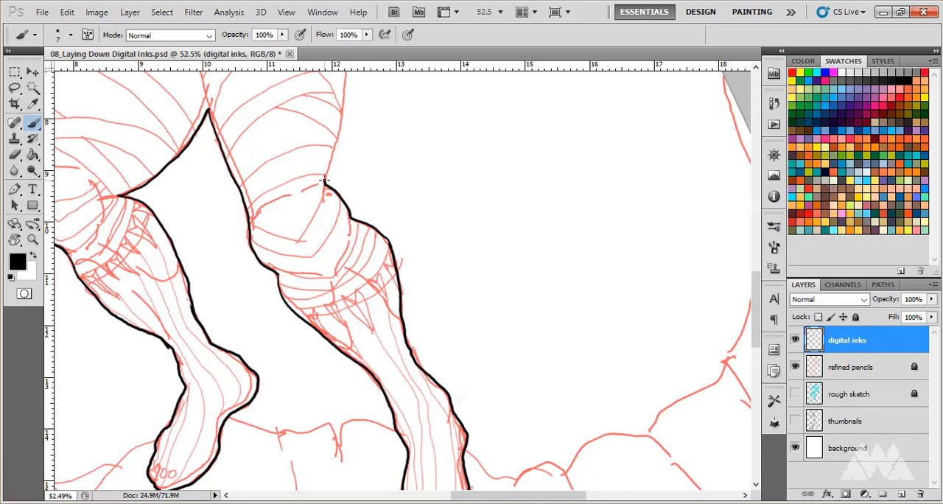
Ink the right thigh's outer edge and the torso's right side between the hip and the armpit.
{"action": "scroll", "coordinate": [325, 181], "scroll_direction": "up", "scroll_amount": 10}
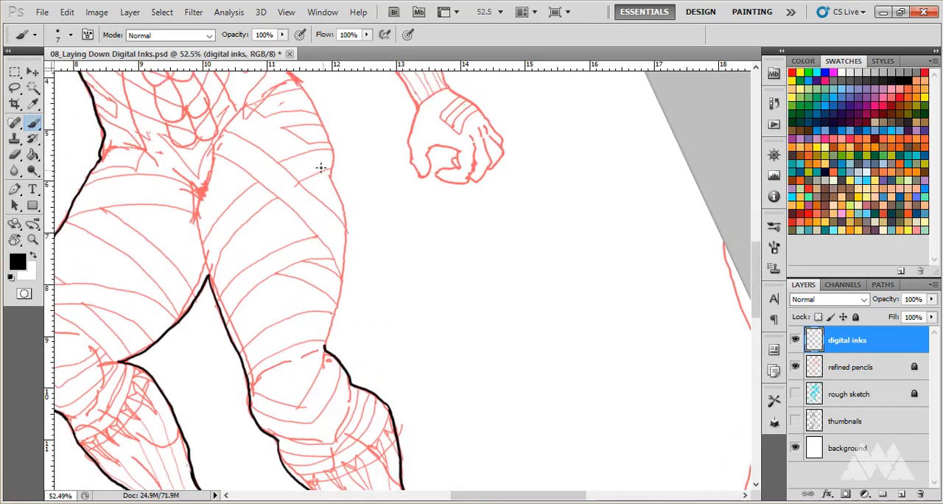
{"action": "mouse_move", "coordinate": [331, 144]}
{"action": "left_mouse_down"}
{"action": "mouse_move", "coordinate": [348, 253]}
{"action": "mouse_move", "coordinate": [327, 341]}
{"action": "left_mouse_up"}
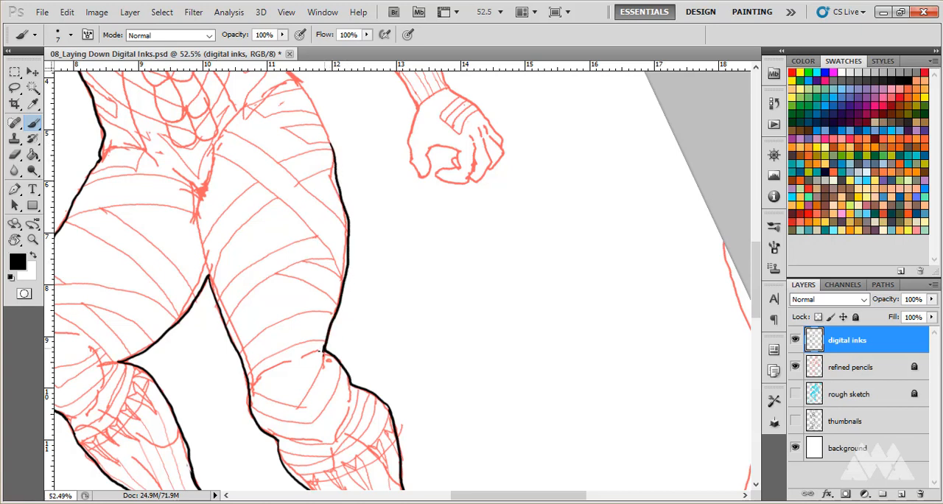
{"action": "scroll", "coordinate": [324, 295], "scroll_direction": "up", "scroll_amount": 5}
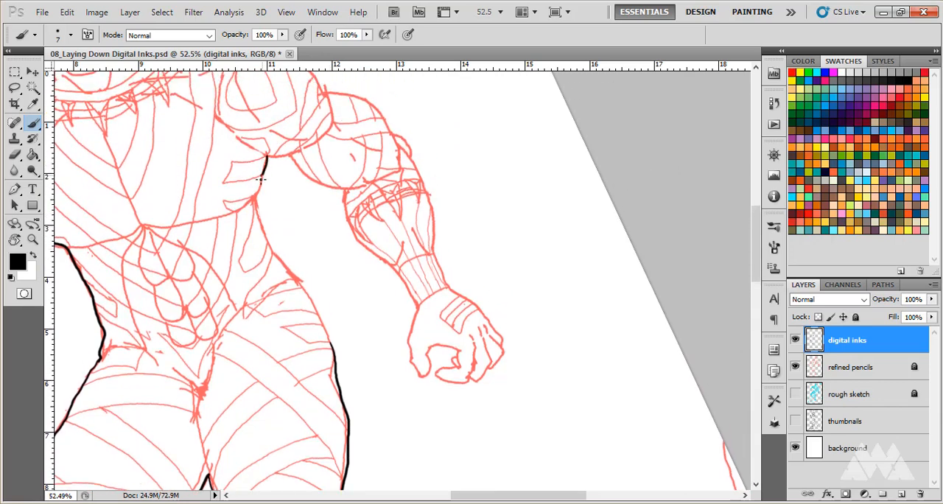
{"action": "mouse_move", "coordinate": [260, 178]}
{"action": "left_mouse_down"}
{"action": "mouse_move", "coordinate": [270, 247]}
{"action": "mouse_move", "coordinate": [301, 283]}
{"action": "mouse_move", "coordinate": [328, 340]}
{"action": "left_mouse_up"}
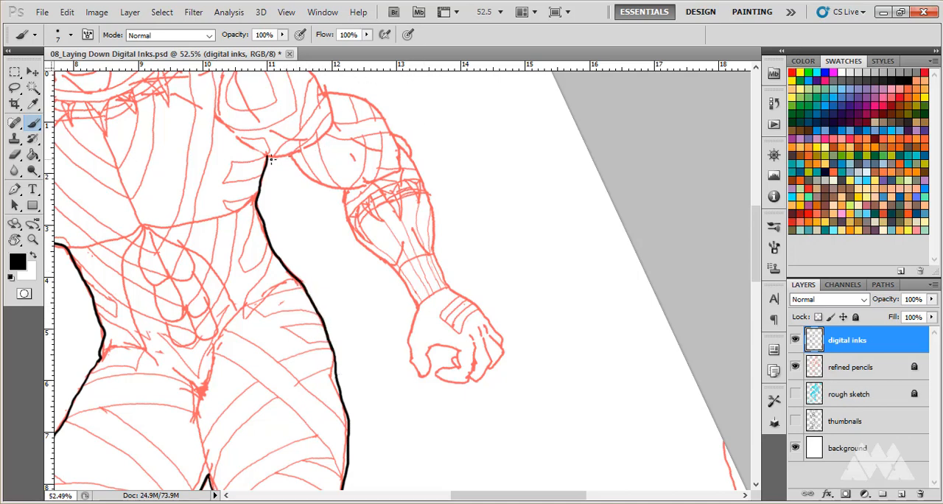
Ink the right arm's inner edge from the armpit to the wrist, continuing around the thumb, fingers and back of the hand.
{"action": "mouse_move", "coordinate": [269, 157]}
{"action": "left_mouse_down"}
{"action": "mouse_move", "coordinate": [293, 156]}
{"action": "mouse_move", "coordinate": [340, 193]}
{"action": "mouse_move", "coordinate": [366, 251]}
{"action": "mouse_move", "coordinate": [393, 265]}
{"action": "mouse_move", "coordinate": [414, 304]}
{"action": "left_mouse_up"}
{"action": "scroll", "coordinate": [408, 286], "scroll_direction": "down", "scroll_amount": 5}
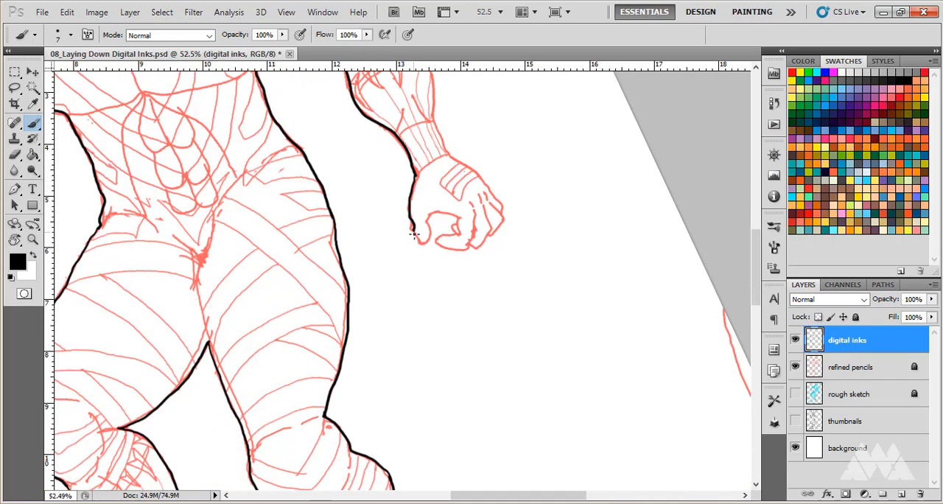
{"action": "mouse_move", "coordinate": [415, 234]}
{"action": "left_mouse_down"}
{"action": "mouse_move", "coordinate": [419, 243]}
{"action": "mouse_move", "coordinate": [431, 215]}
{"action": "mouse_move", "coordinate": [454, 214]}
{"action": "mouse_move", "coordinate": [458, 231]}
{"action": "mouse_move", "coordinate": [438, 246]}
{"action": "mouse_move", "coordinate": [460, 250]}
{"action": "mouse_move", "coordinate": [502, 224]}
{"action": "mouse_move", "coordinate": [496, 197]}
{"action": "mouse_move", "coordinate": [450, 155]}
{"action": "left_mouse_up"}
Ink the right arm's outer edge from the wrist up past the elbow, over the shoulder and along to the neck.
{"action": "scroll", "coordinate": [452, 154], "scroll_direction": "up", "scroll_amount": 3}
{"action": "scroll", "coordinate": [451, 153], "scroll_direction": "up", "scroll_amount": 3}
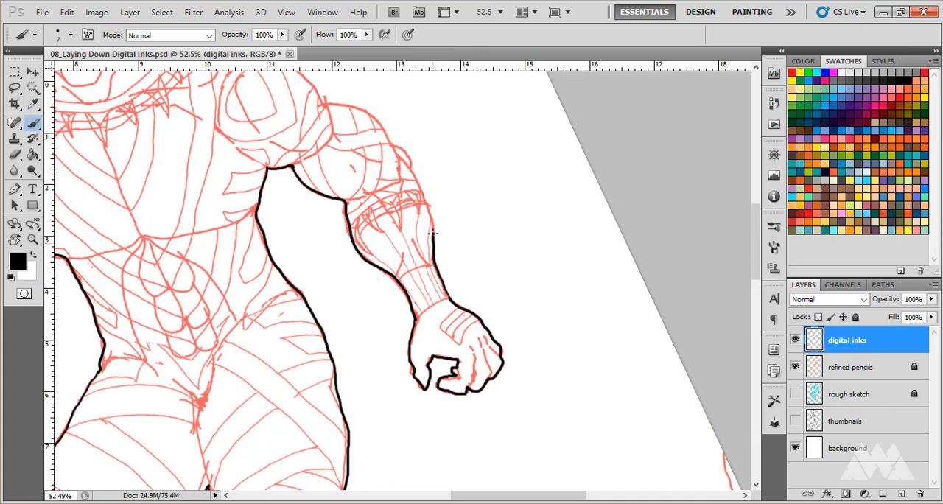
{"action": "mouse_move", "coordinate": [434, 234]}
{"action": "left_mouse_down"}
{"action": "mouse_move", "coordinate": [417, 180]}
{"action": "mouse_move", "coordinate": [389, 142]}
{"action": "left_mouse_up"}
{"action": "scroll", "coordinate": [389, 154], "scroll_direction": "up", "scroll_amount": 3}
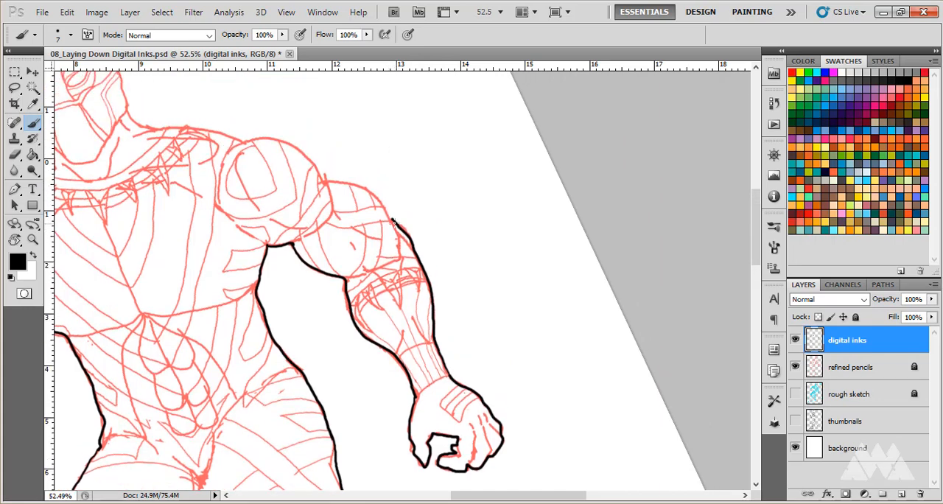
{"action": "mouse_move", "coordinate": [380, 197]}
{"action": "left_mouse_down"}
{"action": "mouse_move", "coordinate": [322, 175]}
{"action": "mouse_move", "coordinate": [288, 140]}
{"action": "mouse_move", "coordinate": [244, 140]}
{"action": "left_mouse_up"}
{"action": "scroll", "coordinate": [249, 138], "scroll_direction": "up", "scroll_amount": 1}
{"action": "scroll", "coordinate": [249, 137], "scroll_direction": "up", "scroll_amount": 2}
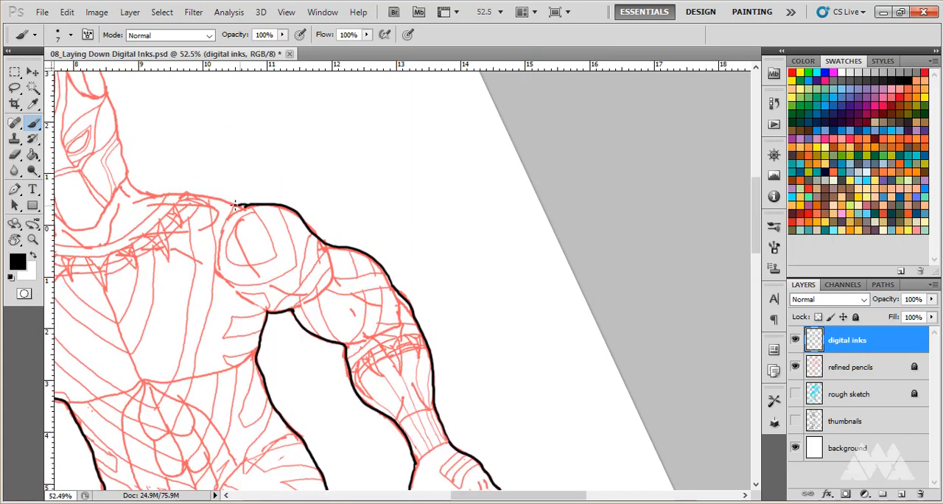
{"action": "left_click_drag", "start_coordinate": [235, 206], "coordinate": [131, 182]}
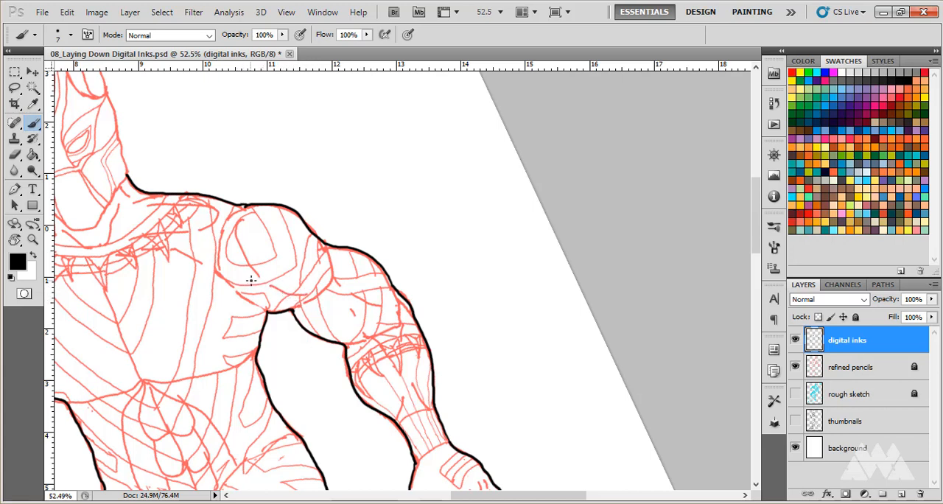
Ink the right ear and the mask's right side down to the neck, and clean up the neck joint with the Eraser.
{"action": "left_click_drag", "start_coordinate": [173, 286], "coordinate": [439, 325]}
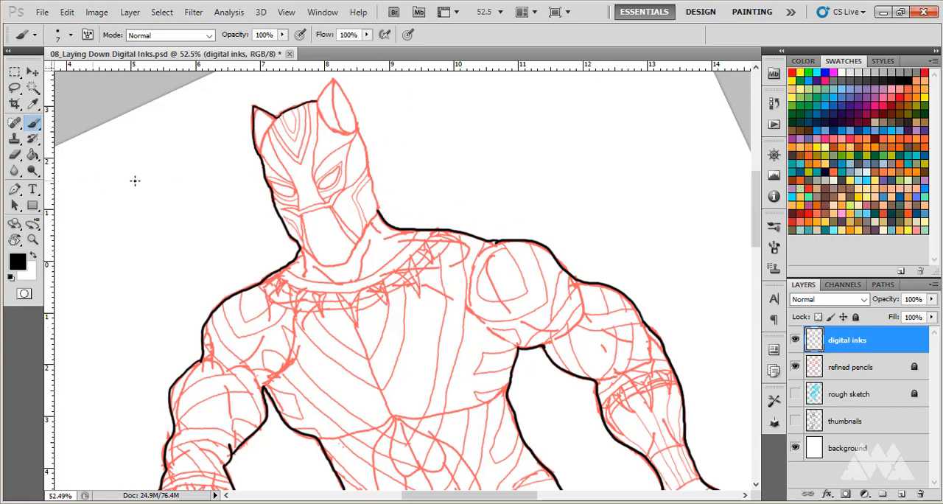
{"action": "scroll", "coordinate": [390, 188], "scroll_direction": "up", "scroll_amount": 5}
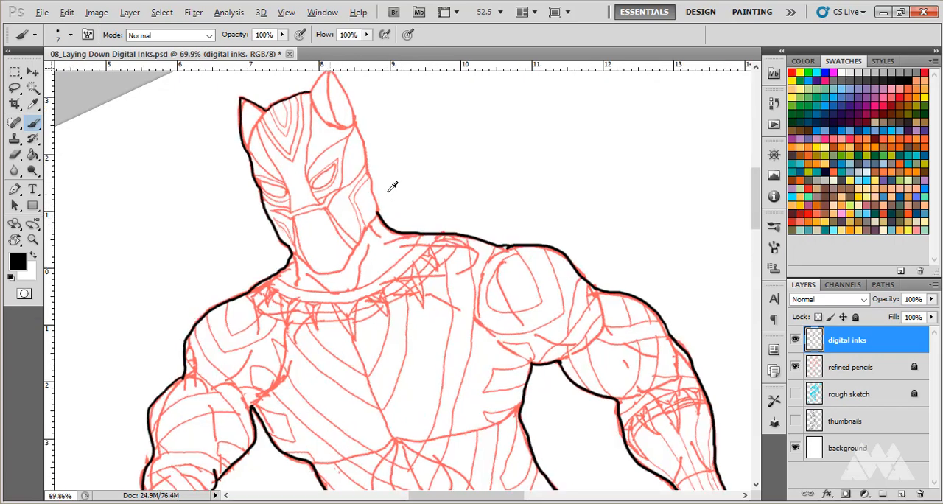
{"action": "scroll", "coordinate": [434, 283], "scroll_direction": "up", "scroll_amount": 2}
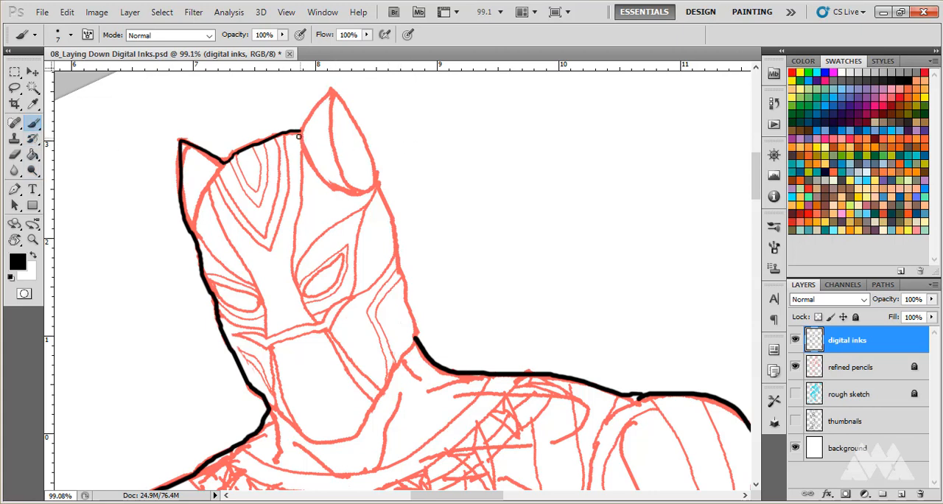
{"action": "mouse_move", "coordinate": [303, 127]}
{"action": "left_mouse_down"}
{"action": "mouse_move", "coordinate": [331, 88]}
{"action": "mouse_move", "coordinate": [355, 116]}
{"action": "mouse_move", "coordinate": [379, 165]}
{"action": "mouse_move", "coordinate": [418, 325]}
{"action": "left_mouse_up"}
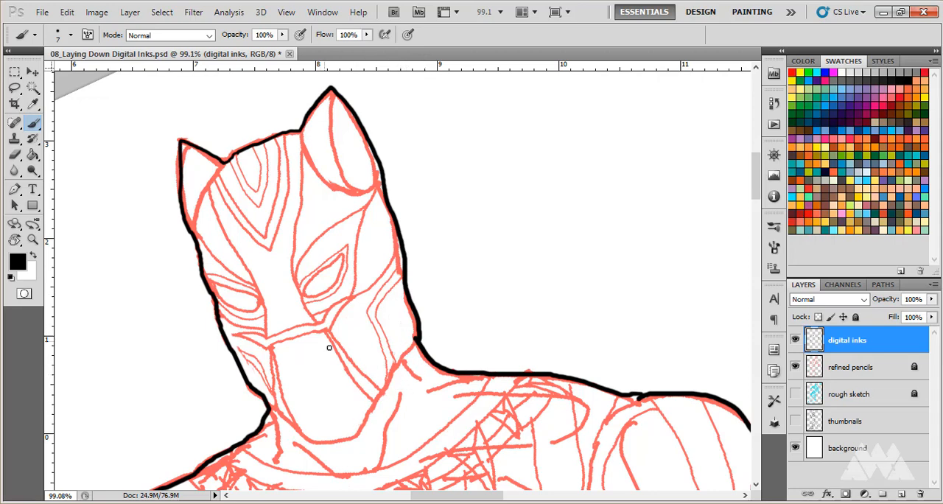
{"action": "scroll", "coordinate": [330, 348], "scroll_direction": "down", "scroll_amount": 3}
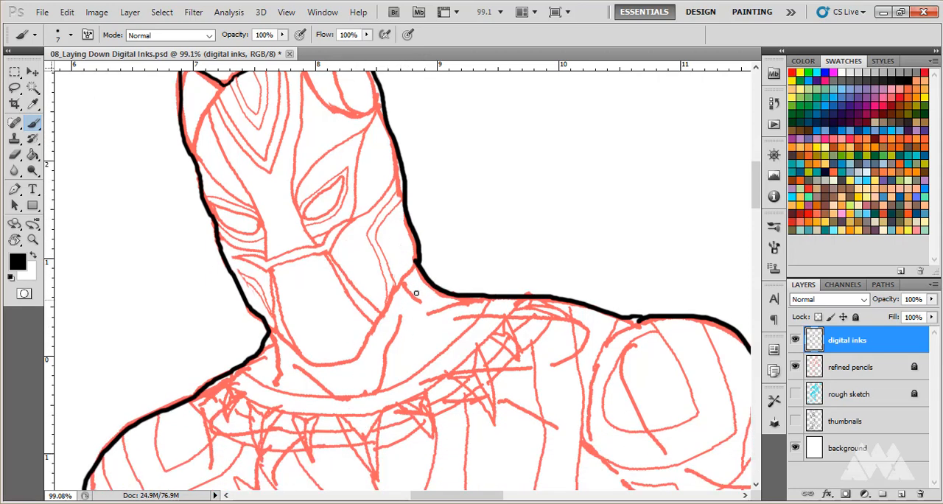
{"action": "left_click", "coordinate": [15, 155]}
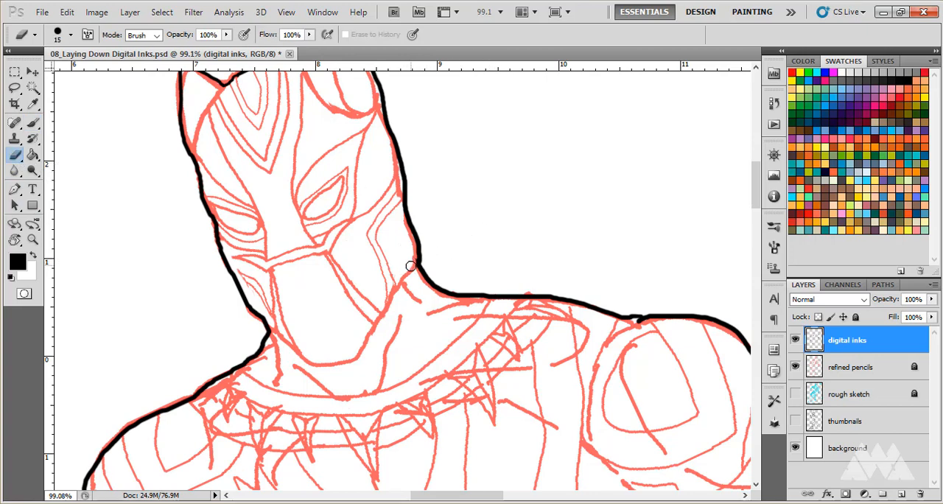
Set the canvas rotation angle back to 0° with the Rotate View tool.
{"action": "left_click", "coordinate": [15, 240]}
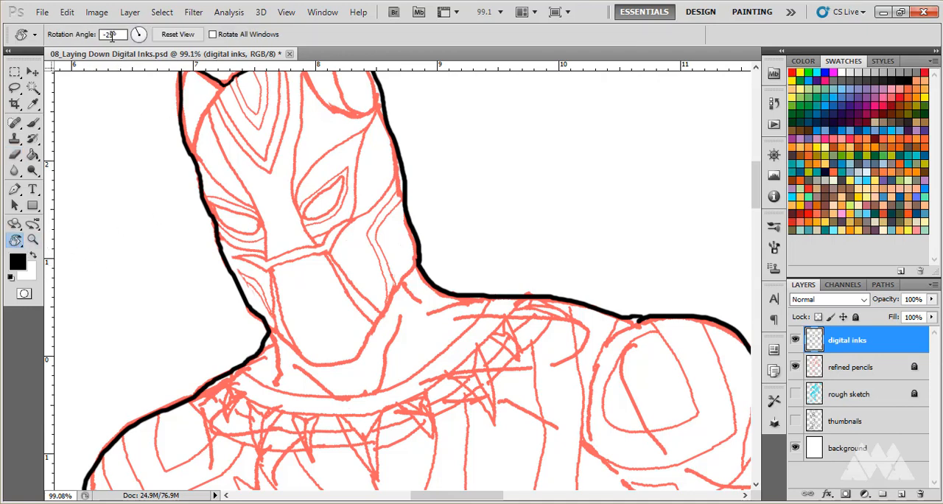
{"action": "left_click_drag", "start_coordinate": [114, 36], "coordinate": [101, 39]}
{"action": "type", "text": "0"}
{"action": "key", "text": "Return"}
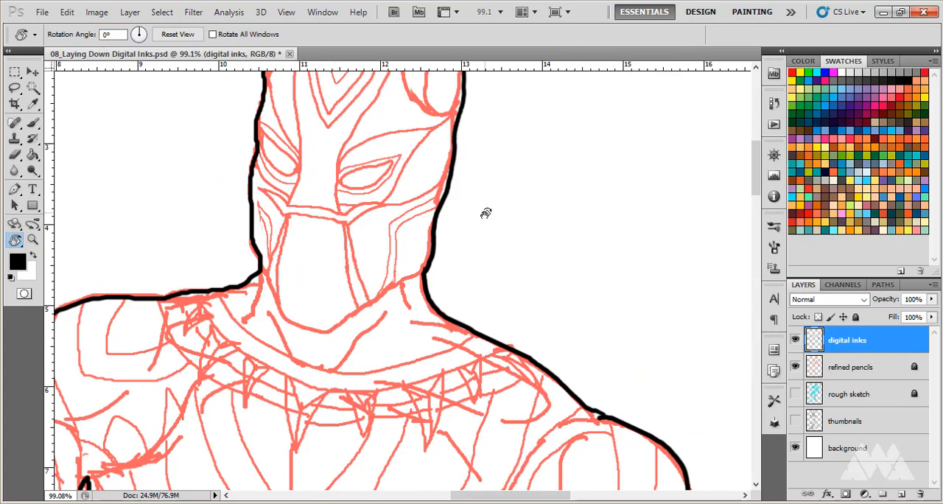
Examine the inked outline of the whole figure from head to feet for completeness.
{"action": "scroll", "coordinate": [486, 213], "scroll_direction": "down", "scroll_amount": 10}
{"action": "scroll", "coordinate": [483, 214], "scroll_direction": "down", "scroll_amount": 3}
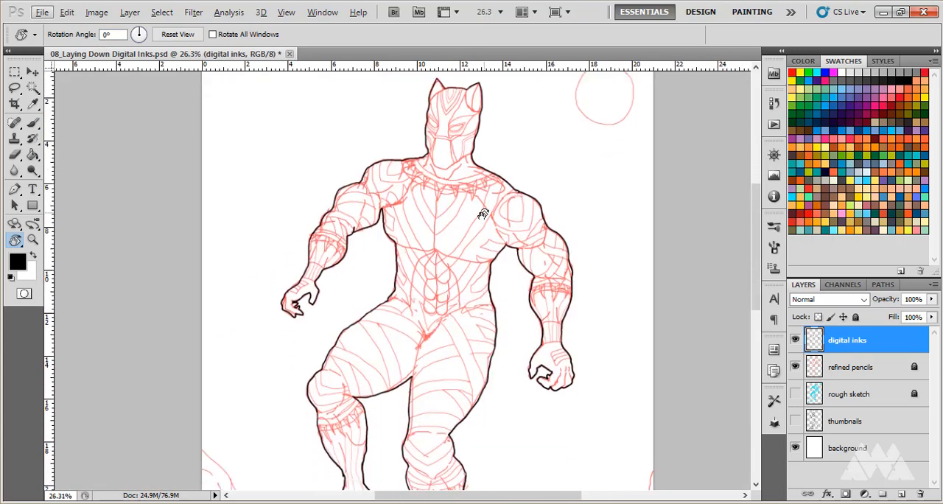
{"action": "scroll", "coordinate": [484, 214], "scroll_direction": "down", "scroll_amount": 2}
{"action": "scroll", "coordinate": [482, 214], "scroll_direction": "down", "scroll_amount": 5}
{"action": "scroll", "coordinate": [400, 268], "scroll_direction": "up", "scroll_amount": 3}
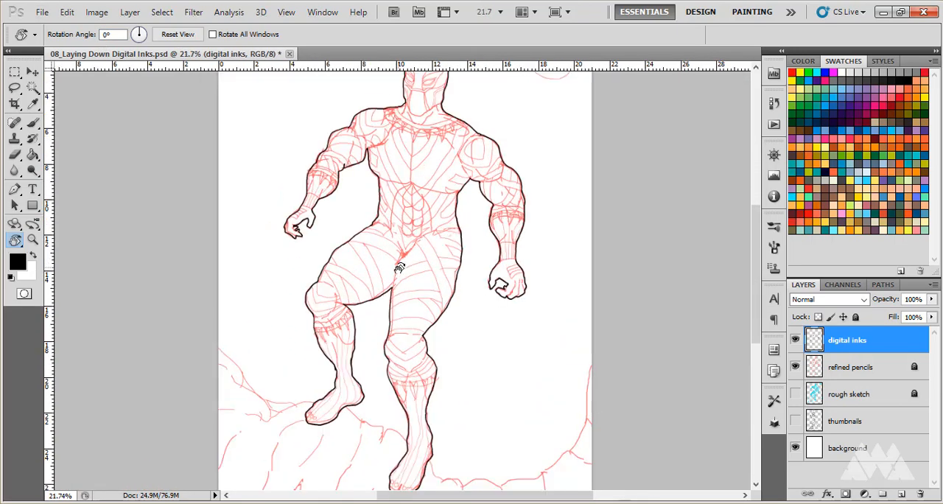
{"action": "scroll", "coordinate": [435, 317], "scroll_direction": "up", "scroll_amount": 5}
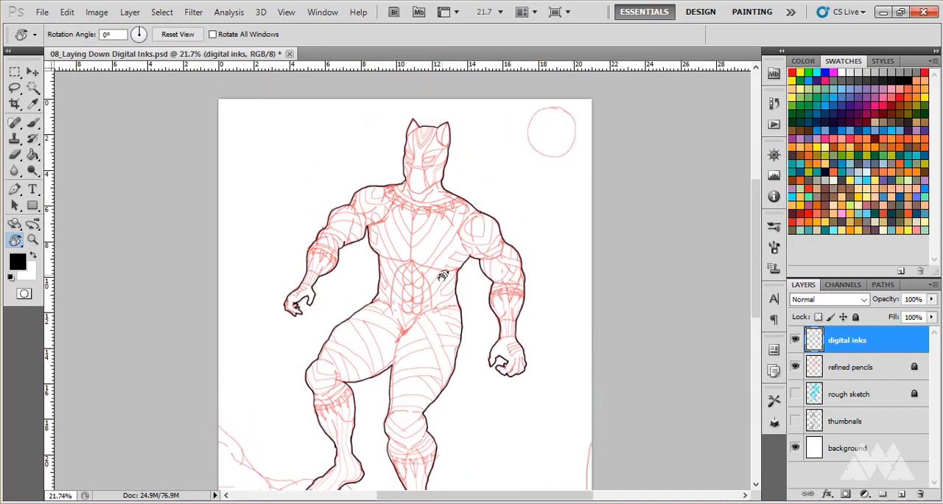
{"action": "scroll", "coordinate": [442, 276], "scroll_direction": "down", "scroll_amount": 7}
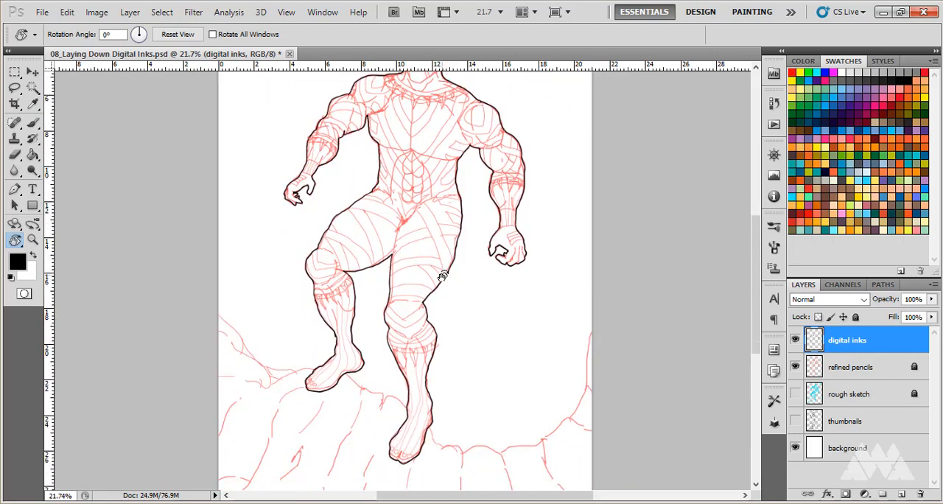
{"action": "scroll", "coordinate": [442, 276], "scroll_direction": "up", "scroll_amount": 5}
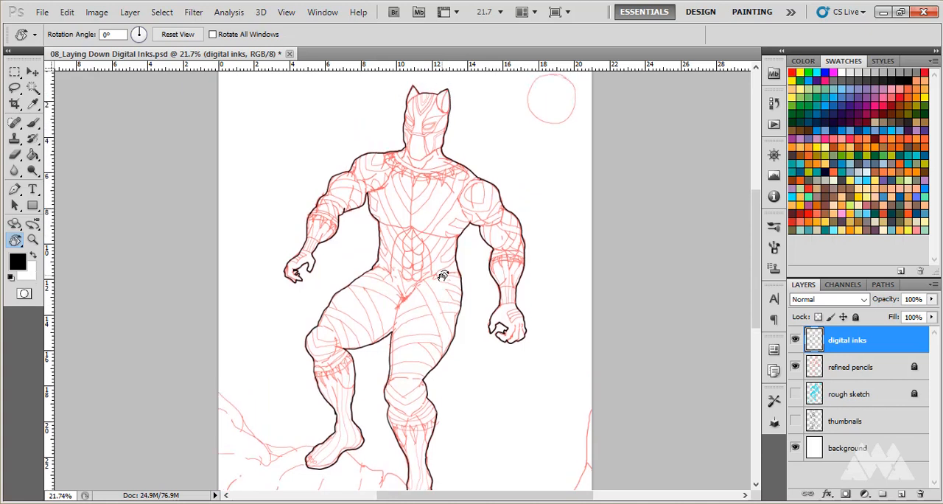
{"action": "scroll", "coordinate": [443, 277], "scroll_direction": "up", "scroll_amount": 3}
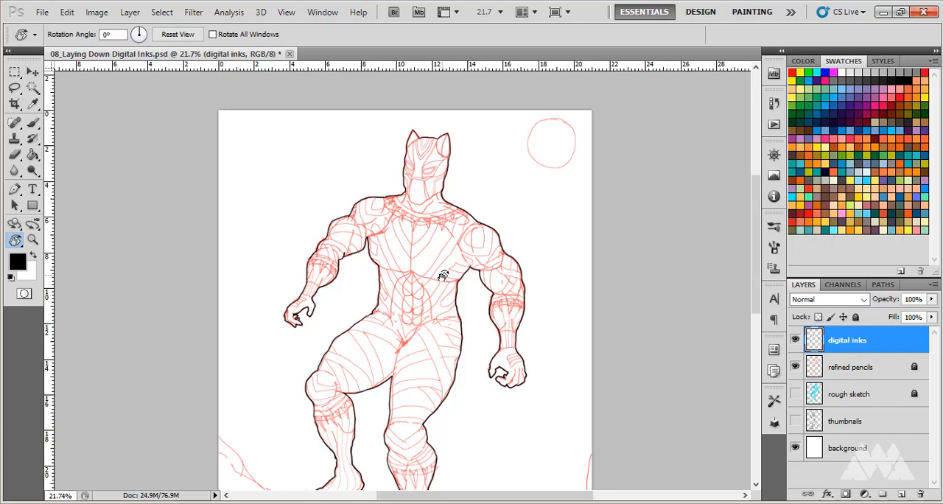
{"action": "scroll", "coordinate": [443, 276], "scroll_direction": "down", "scroll_amount": 4}
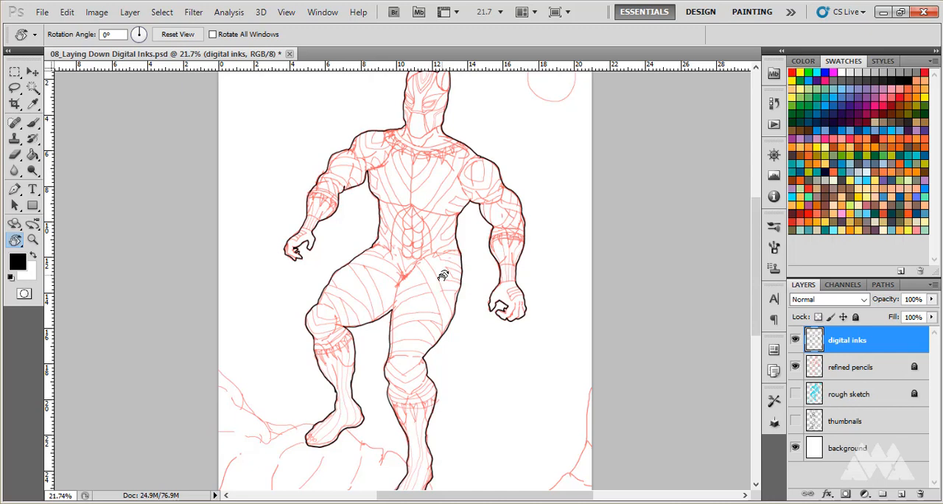
{"action": "left_click_drag", "start_coordinate": [442, 276], "coordinate": [451, 352]}
{"action": "scroll", "coordinate": [451, 351], "scroll_direction": "down", "scroll_amount": 5}
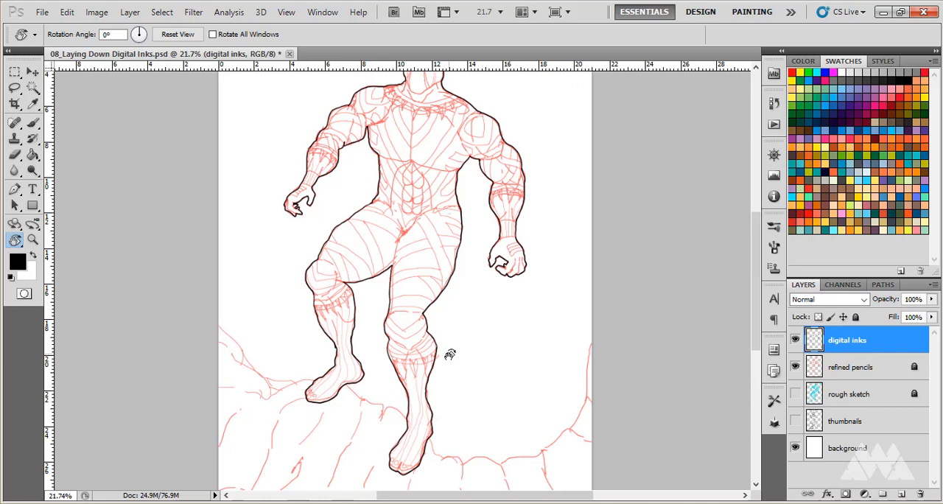
{"action": "scroll", "coordinate": [449, 354], "scroll_direction": "up", "scroll_amount": 3}
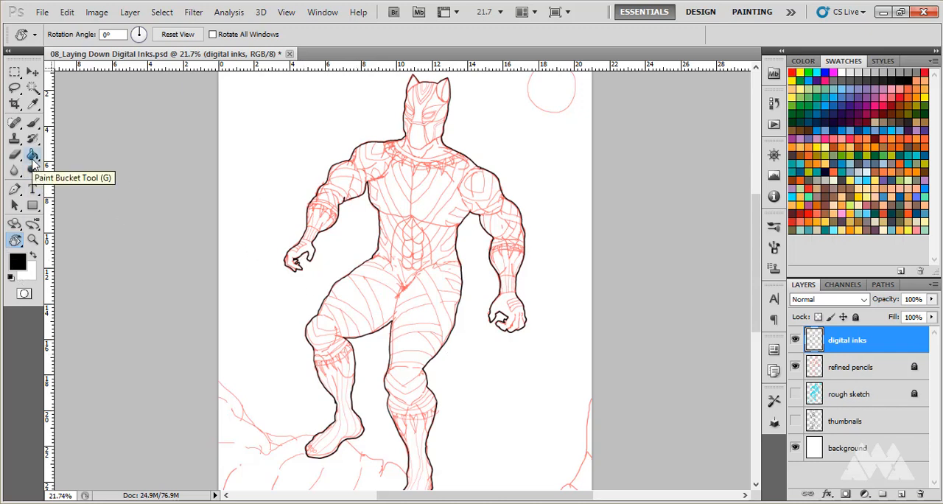
Select the area inside the figure's outline with the Magic Wand at tolerance 32 and expand the selection by 2 pixels.
{"action": "left_click", "coordinate": [33, 87]}
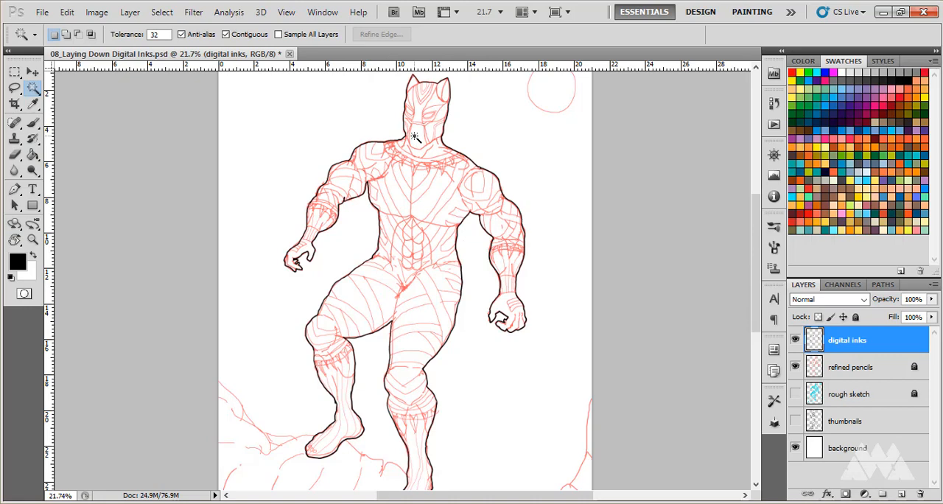
{"action": "left_click", "coordinate": [418, 199]}
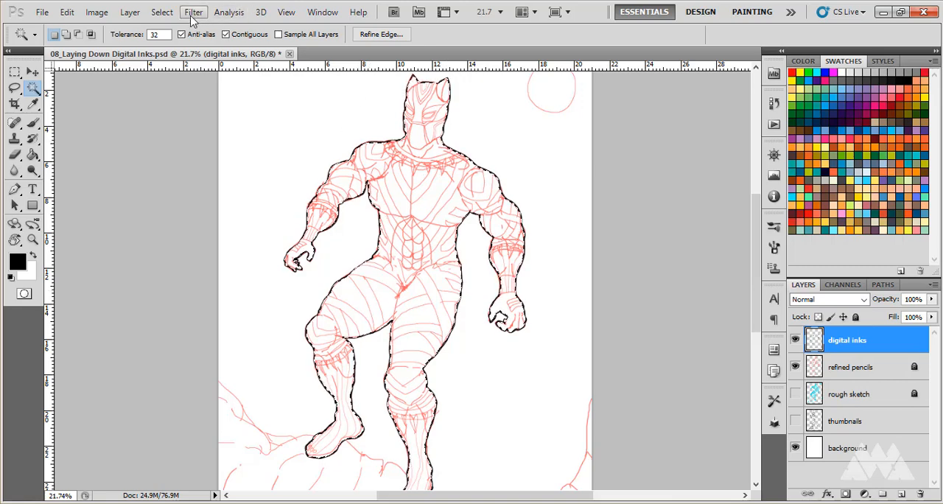
{"action": "left_click", "coordinate": [162, 13]}
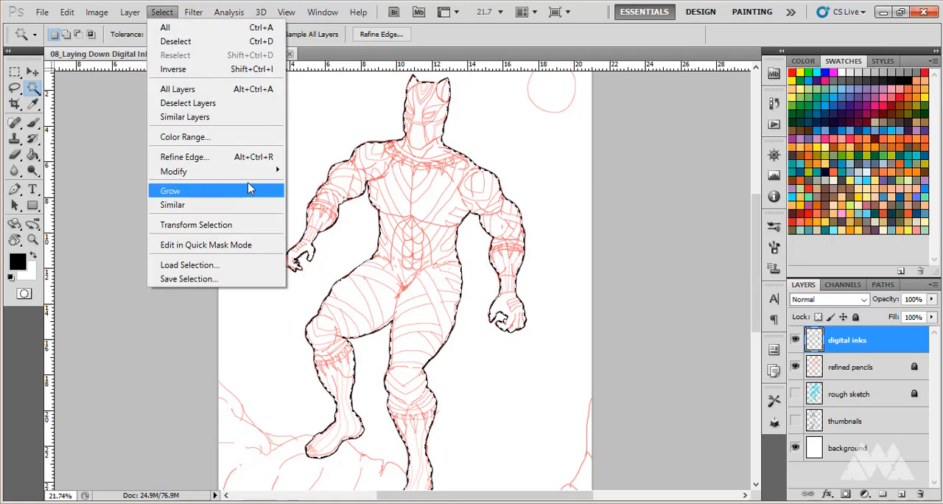
{"action": "mouse_move", "coordinate": [270, 182]}
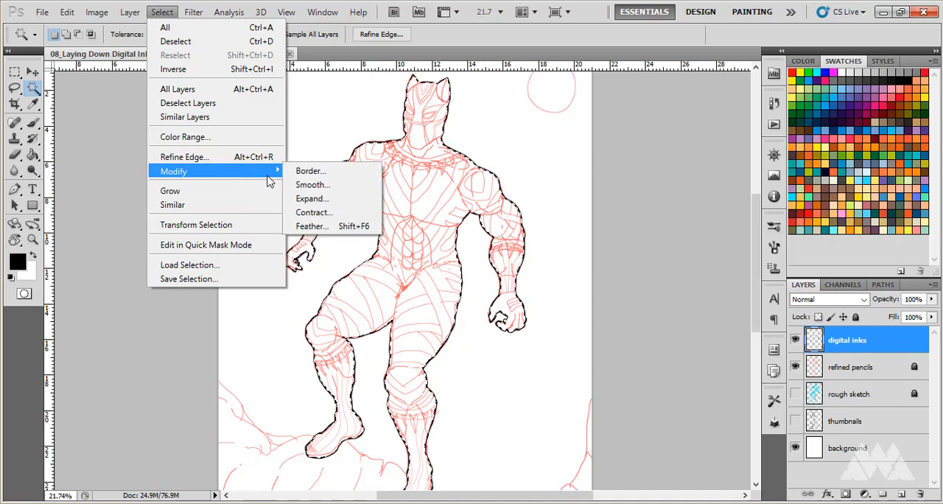
{"action": "left_click", "coordinate": [318, 199]}
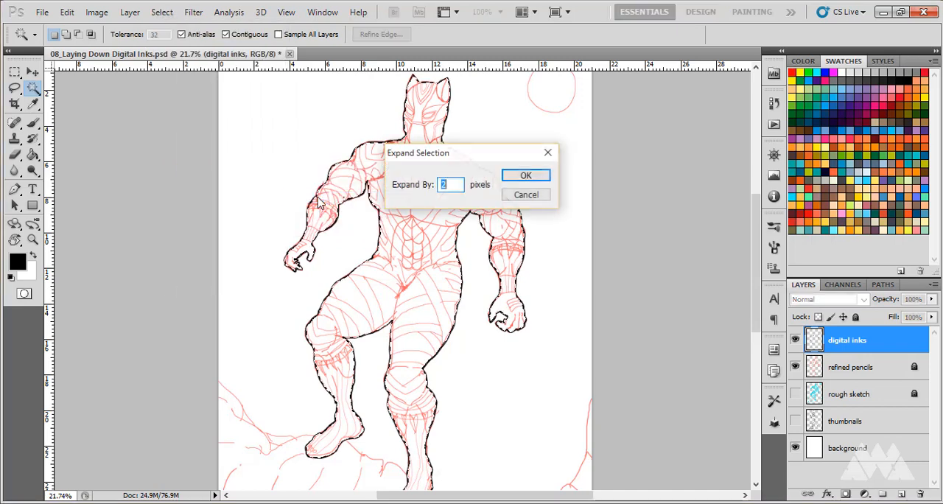
{"action": "left_click", "coordinate": [524, 181]}
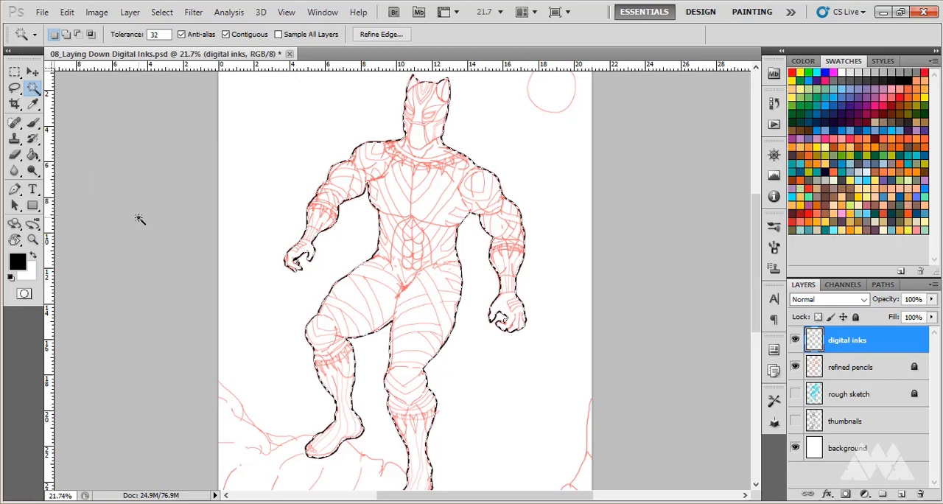
Fill the selected figure with black using the Paint Bucket on the digital inks layer, and deselect it.
{"action": "key", "text": "g"}
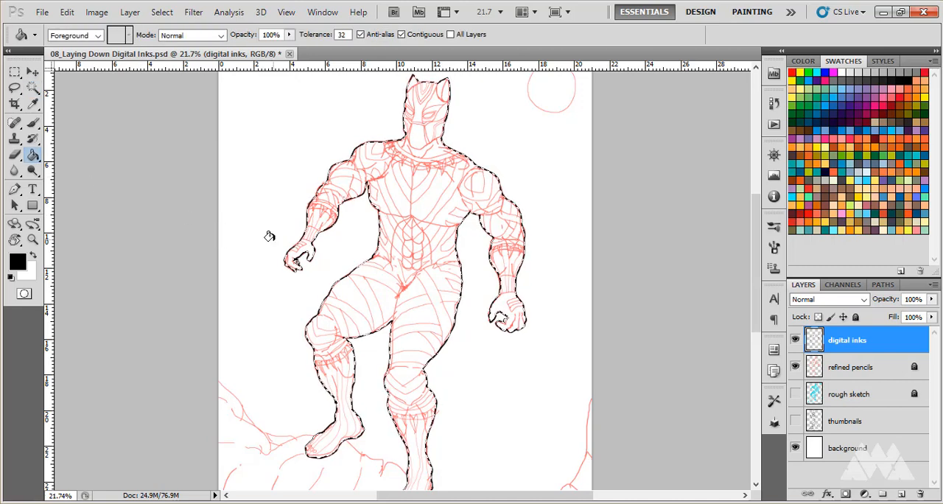
{"action": "left_click", "coordinate": [430, 205]}
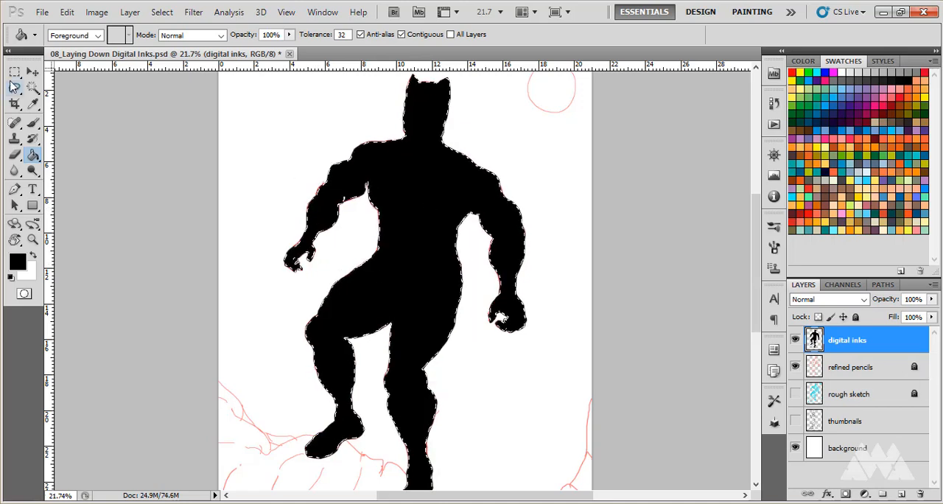
{"action": "left_click", "coordinate": [32, 72]}
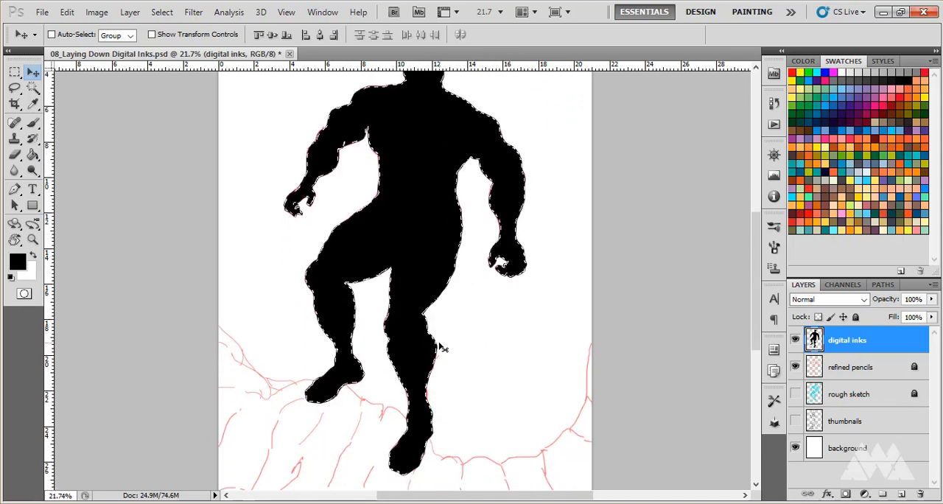
{"action": "scroll", "coordinate": [436, 342], "scroll_direction": "up", "scroll_amount": 2}
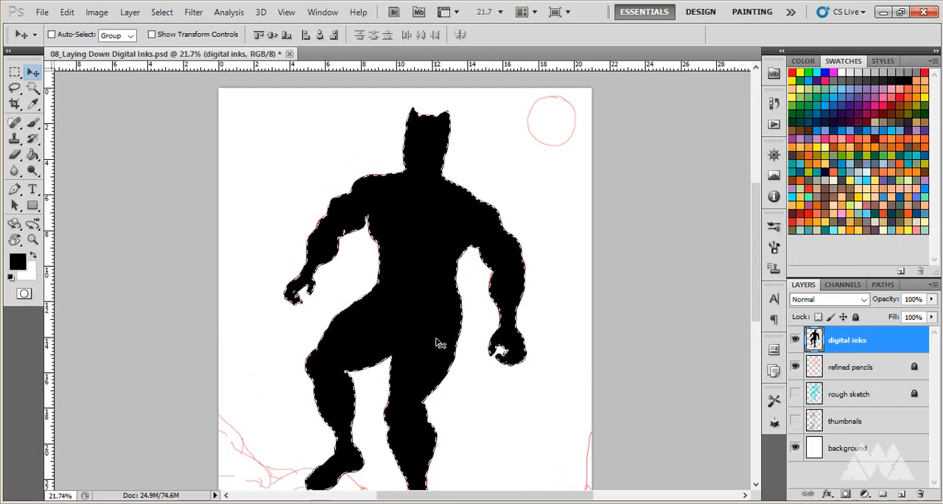
{"action": "key", "text": "ctrl+d"}
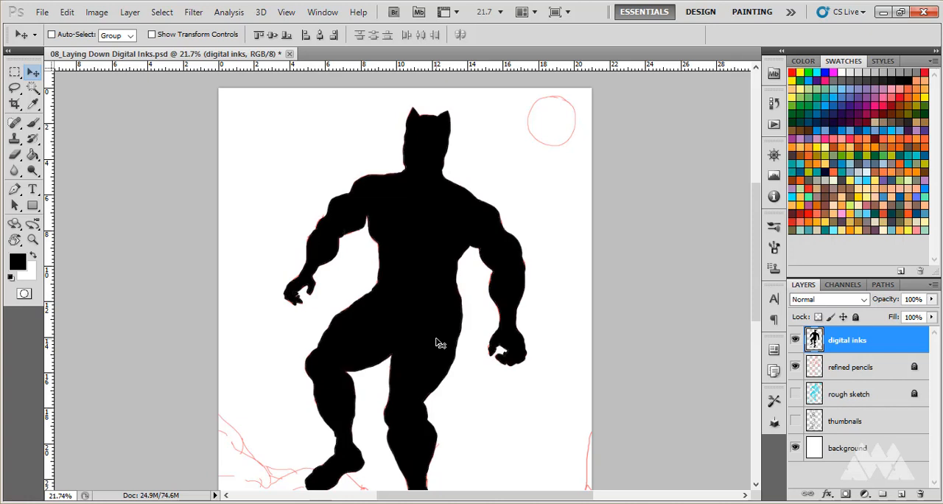
{"action": "left_click", "coordinate": [163, 13]}
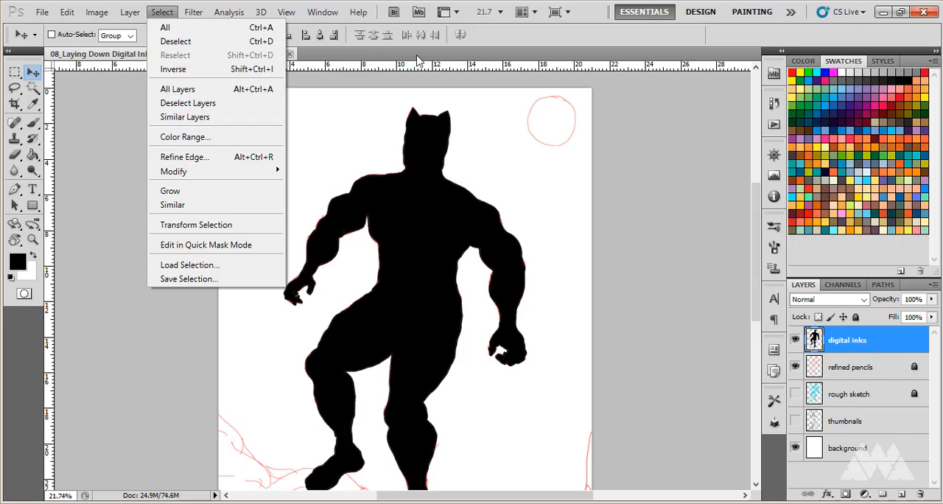
{"action": "left_click", "coordinate": [516, 53]}
{"action": "scroll", "coordinate": [391, 261], "scroll_direction": "down", "scroll_amount": 3}
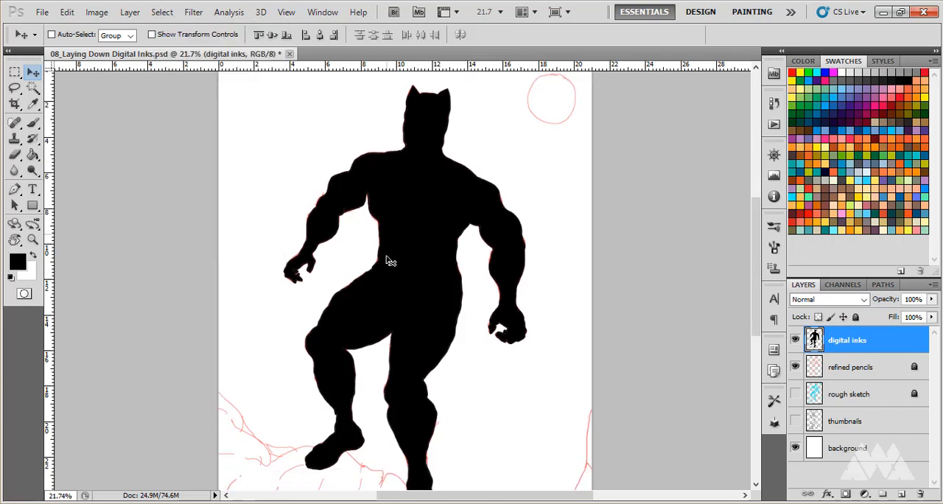
Examine the solid black silhouette of the figure from head to feet.
{"action": "scroll", "coordinate": [391, 261], "scroll_direction": "down", "scroll_amount": 5}
{"action": "scroll", "coordinate": [391, 261], "scroll_direction": "up", "scroll_amount": 6}
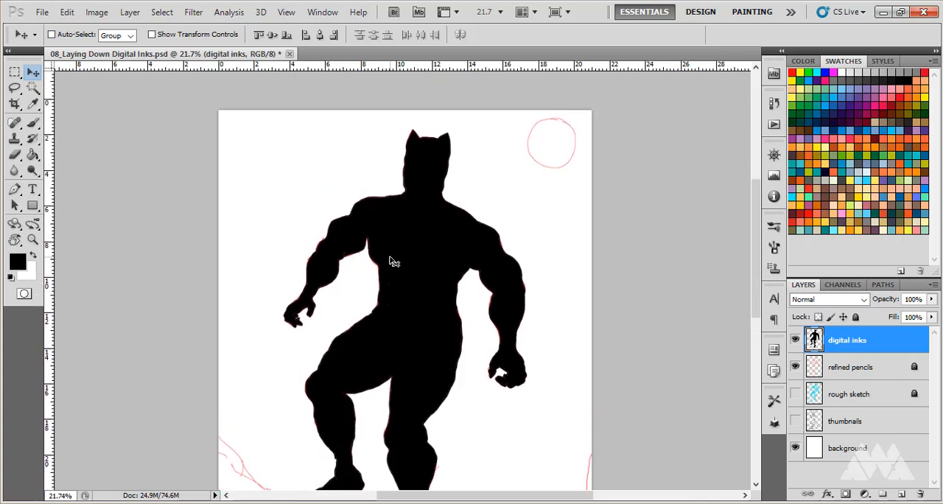
{"action": "scroll", "coordinate": [393, 262], "scroll_direction": "down", "scroll_amount": 4}
{"action": "scroll", "coordinate": [393, 261], "scroll_direction": "down", "scroll_amount": 6}
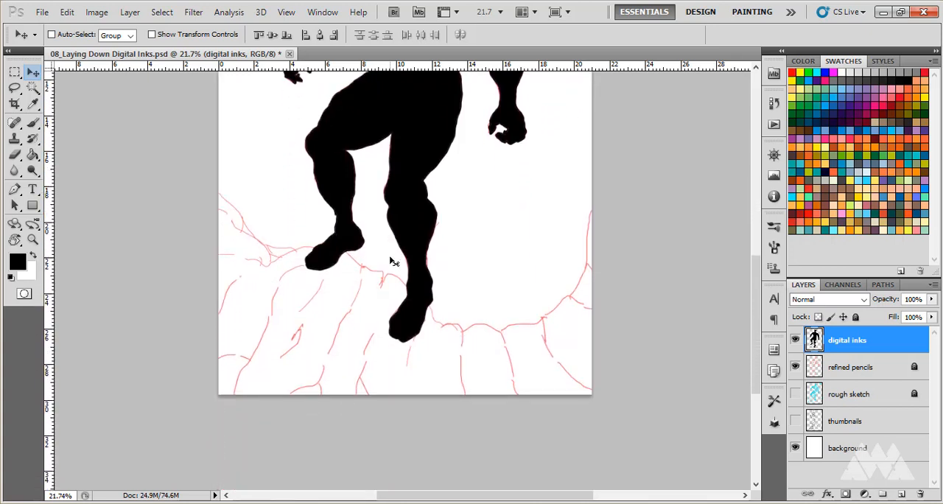
{"action": "scroll", "coordinate": [408, 317], "scroll_direction": "up", "scroll_amount": 5}
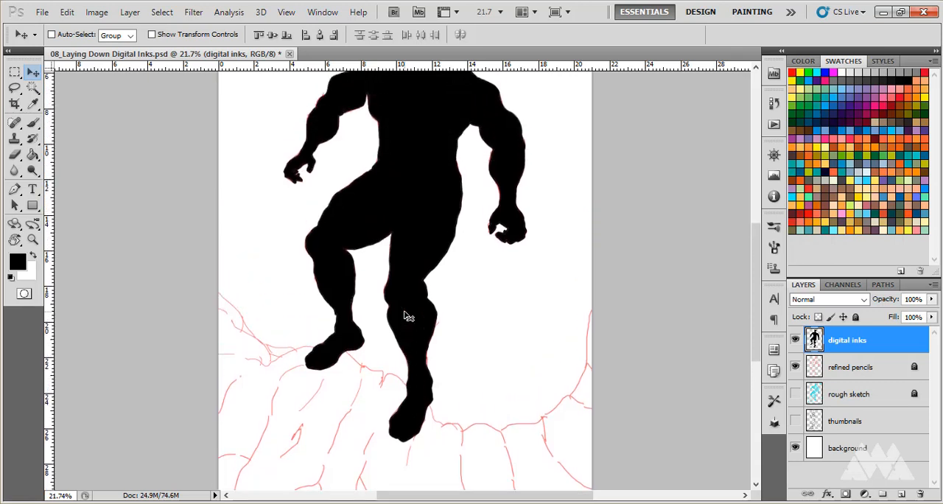
{"action": "scroll", "coordinate": [407, 317], "scroll_direction": "up", "scroll_amount": 8}
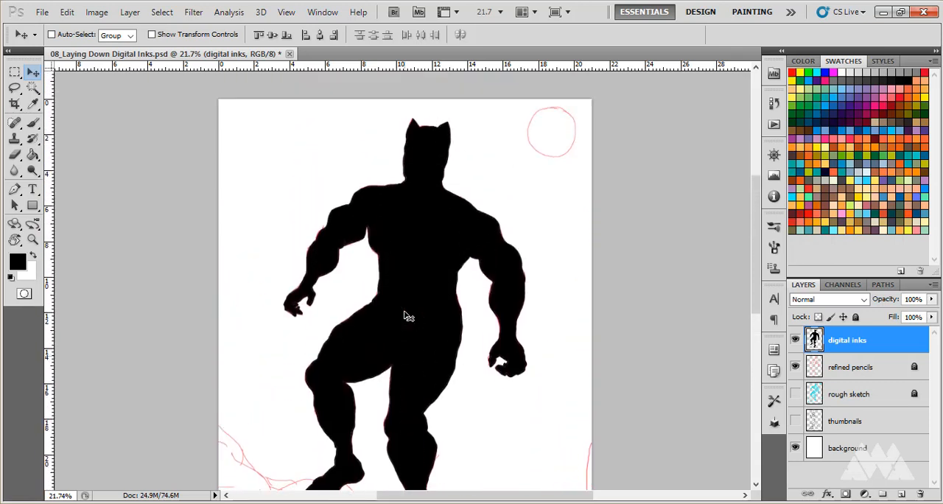
{"action": "scroll", "coordinate": [407, 317], "scroll_direction": "down", "scroll_amount": 8}
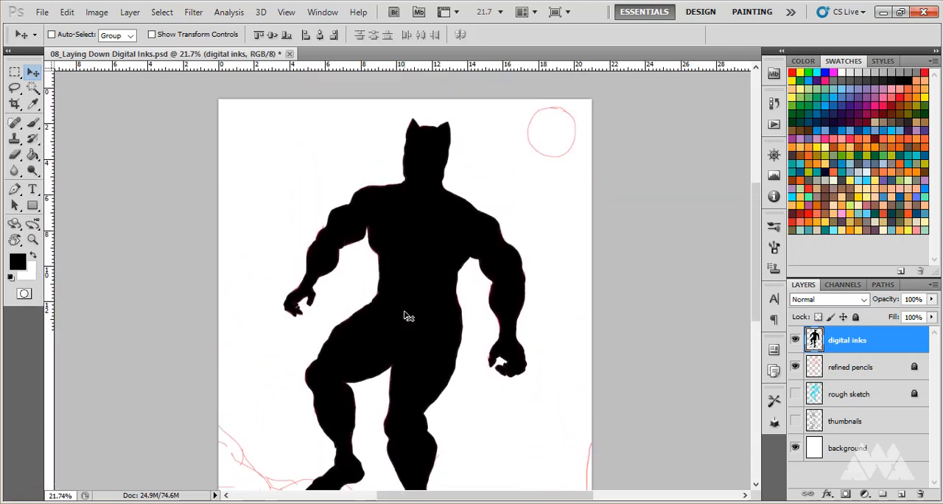
{"action": "scroll", "coordinate": [407, 317], "scroll_direction": "down", "scroll_amount": 5}
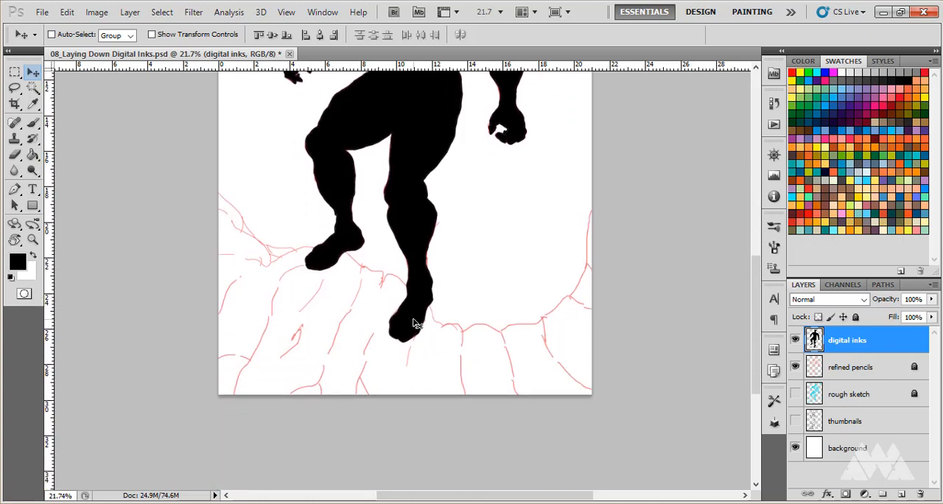
{"action": "scroll", "coordinate": [413, 324], "scroll_direction": "up", "scroll_amount": 10}
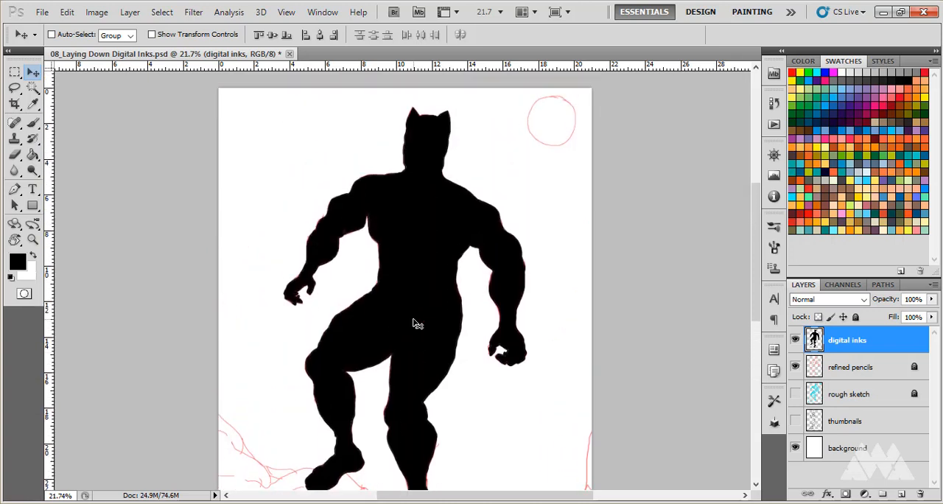
Undo the black fill of the figure and deselect its outline.
{"action": "key", "text": "ctrl+z"}
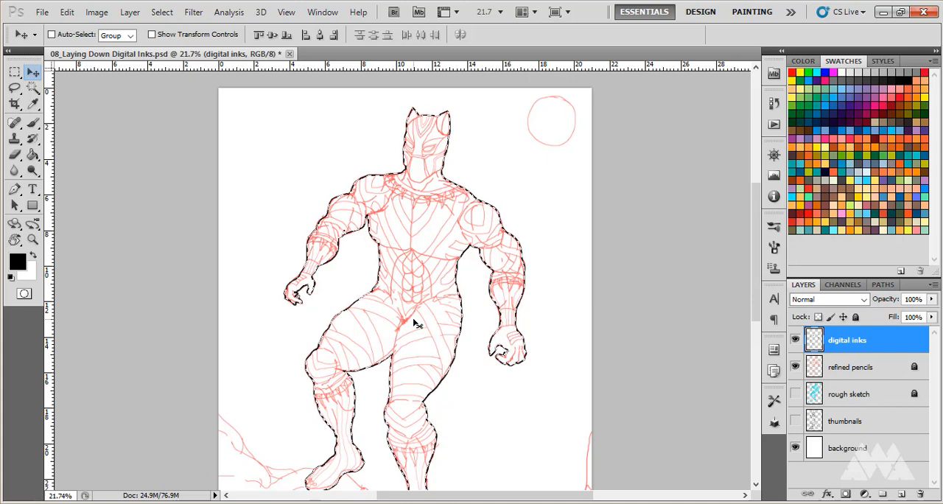
{"action": "key", "text": "ctrl+d"}
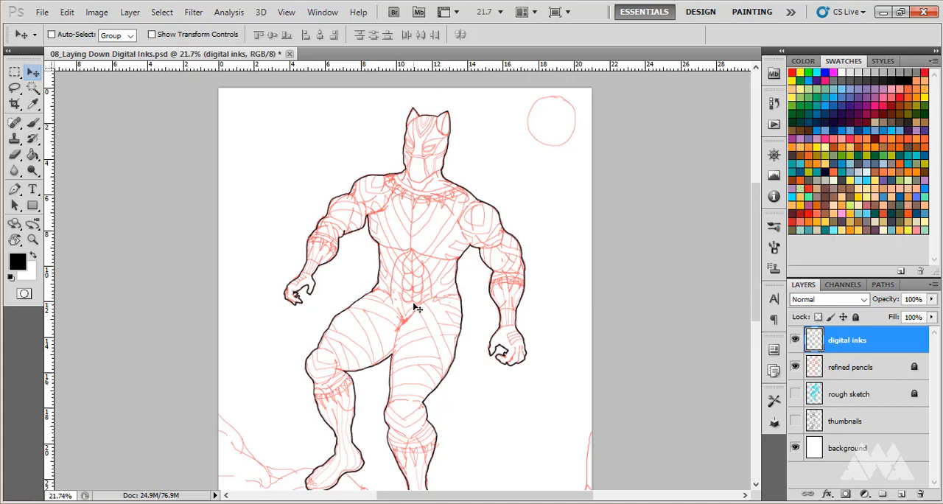
{"action": "scroll", "coordinate": [417, 308], "scroll_direction": "down", "scroll_amount": 3}
{"action": "scroll", "coordinate": [442, 273], "scroll_direction": "up", "scroll_amount": 5}
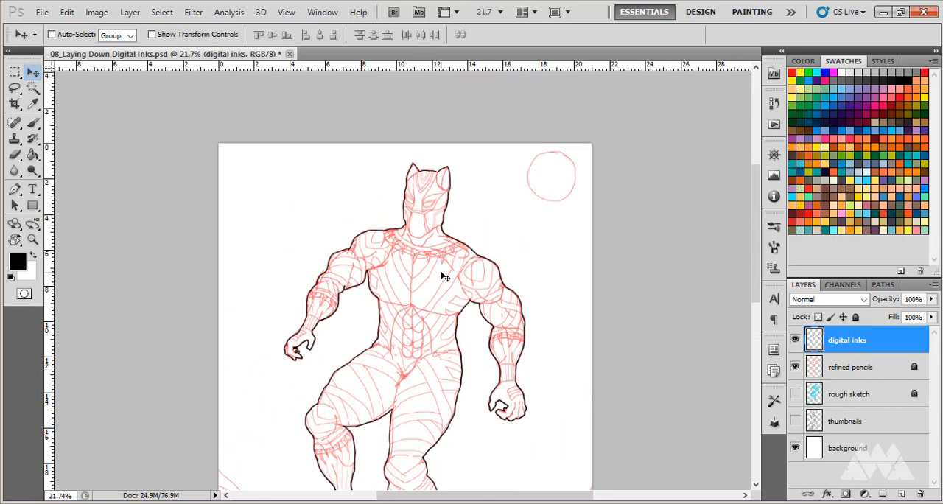
Ink the jaw line of the mask with the Brush at size 5 on the digital inks layer.
{"action": "scroll", "coordinate": [437, 224], "scroll_direction": "up", "scroll_amount": 12}
{"action": "scroll", "coordinate": [435, 173], "scroll_direction": "up", "scroll_amount": 3}
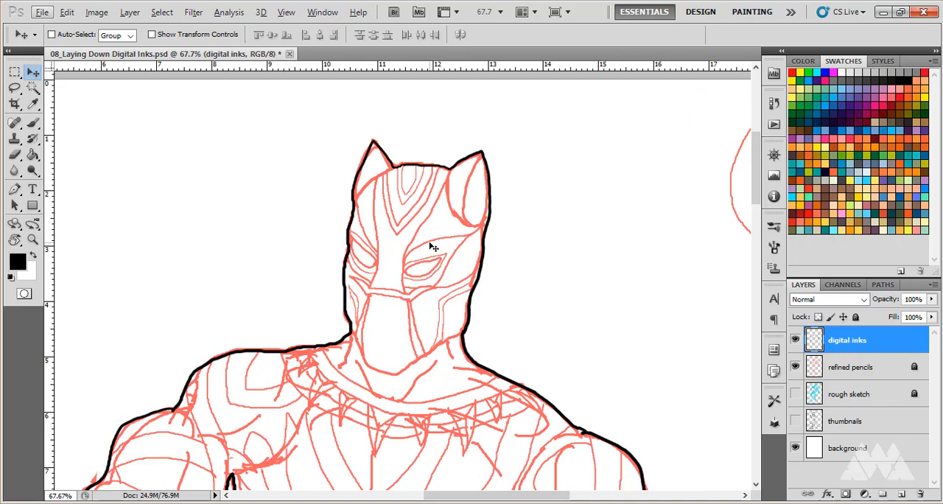
{"action": "key", "text": "b"}
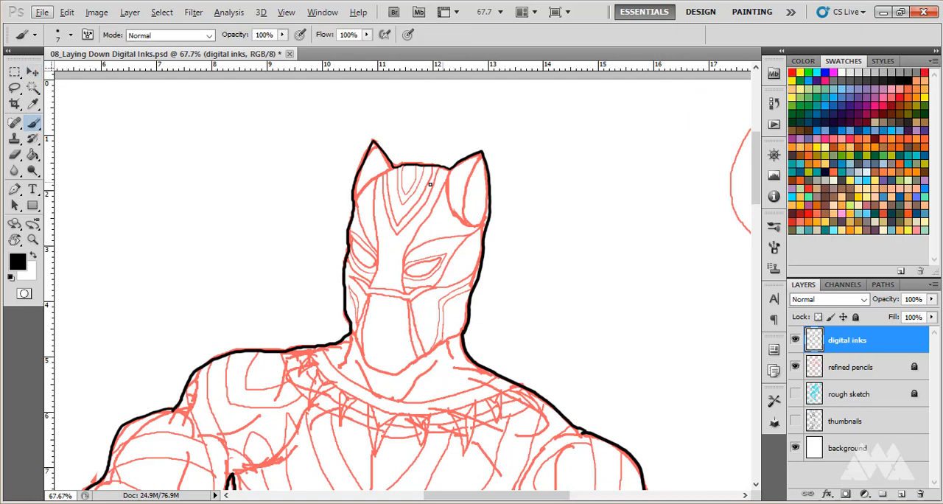
{"action": "left_click", "coordinate": [33, 72]}
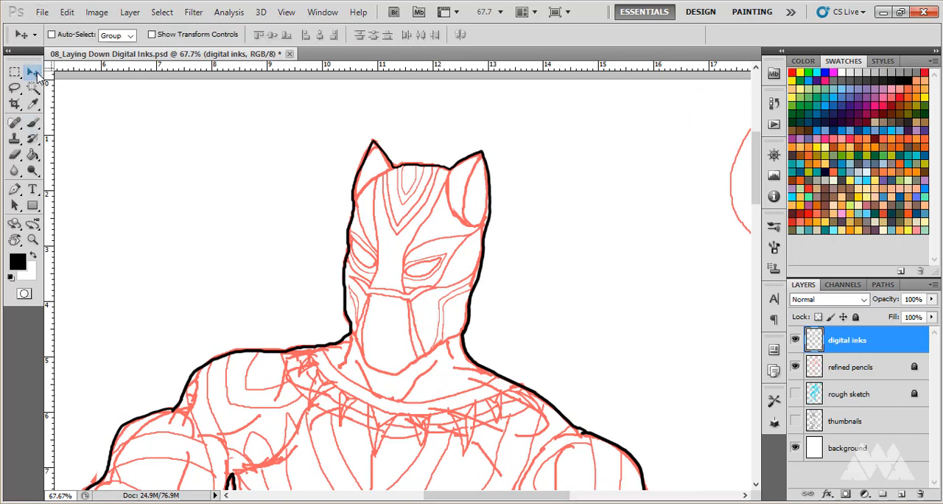
{"action": "left_click", "coordinate": [32, 123]}
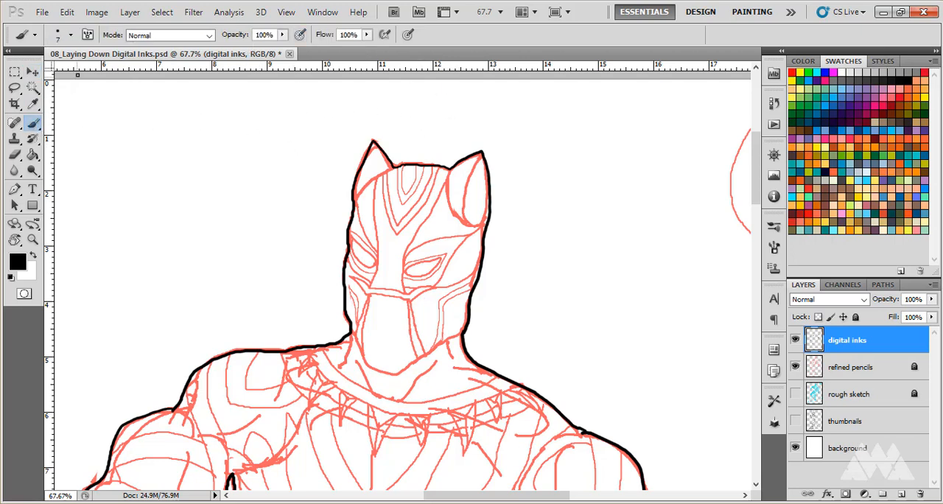
{"action": "scroll", "coordinate": [433, 194], "scroll_direction": "down", "scroll_amount": 2}
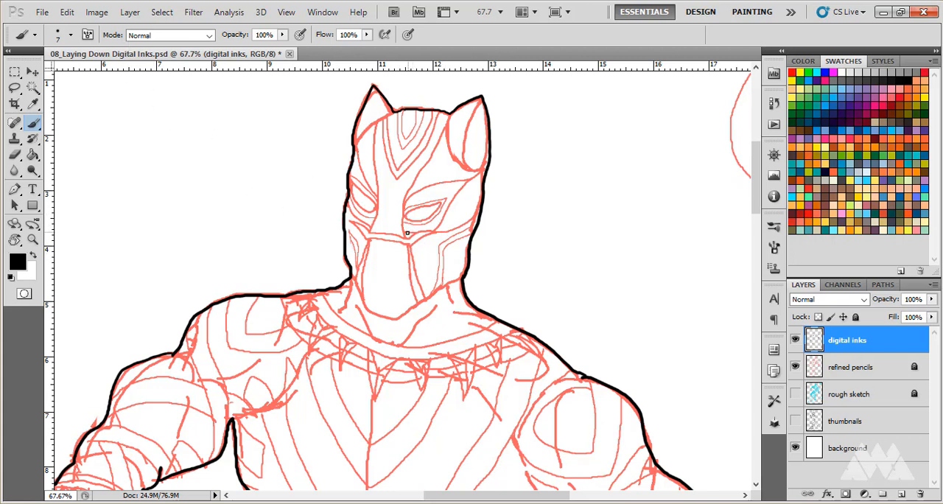
{"action": "key", "text": "v"}
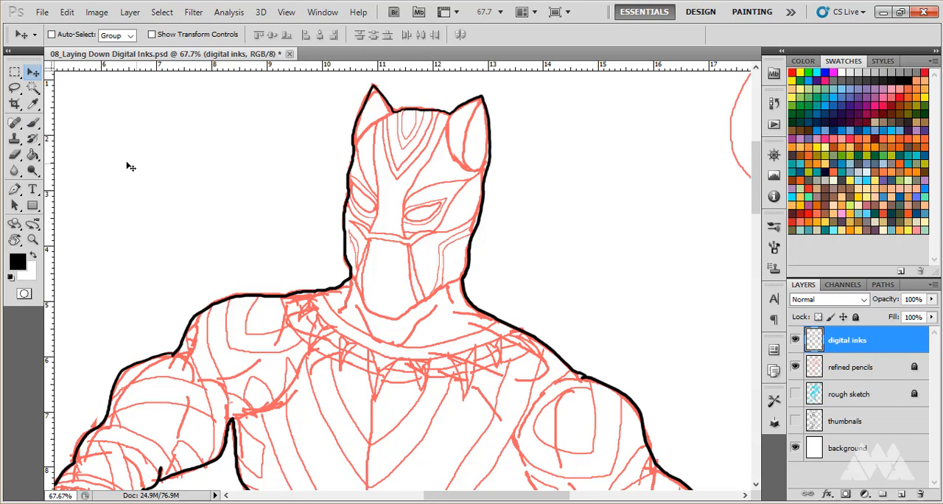
{"action": "left_click", "coordinate": [34, 124]}
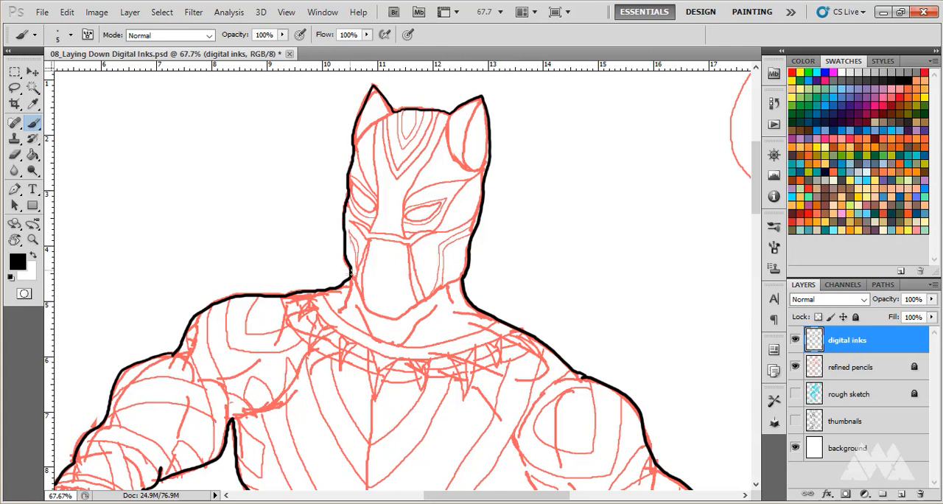
{"action": "mouse_move", "coordinate": [371, 312]}
{"action": "left_mouse_down"}
{"action": "mouse_move", "coordinate": [403, 316]}
{"action": "mouse_move", "coordinate": [466, 271]}
{"action": "left_mouse_up"}
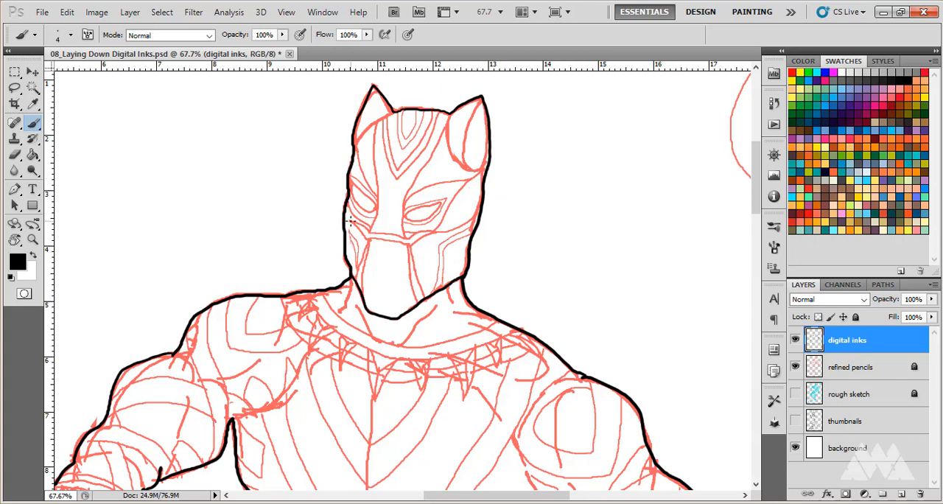
Ink the narrow band across the mask above the mouth panel with the Brush at size 4.
{"action": "mouse_move", "coordinate": [359, 222]}
{"action": "left_mouse_down"}
{"action": "mouse_move", "coordinate": [382, 235]}
{"action": "mouse_move", "coordinate": [429, 232]}
{"action": "mouse_move", "coordinate": [409, 245]}
{"action": "mouse_move", "coordinate": [369, 240]}
{"action": "mouse_move", "coordinate": [350, 221]}
{"action": "left_mouse_up"}
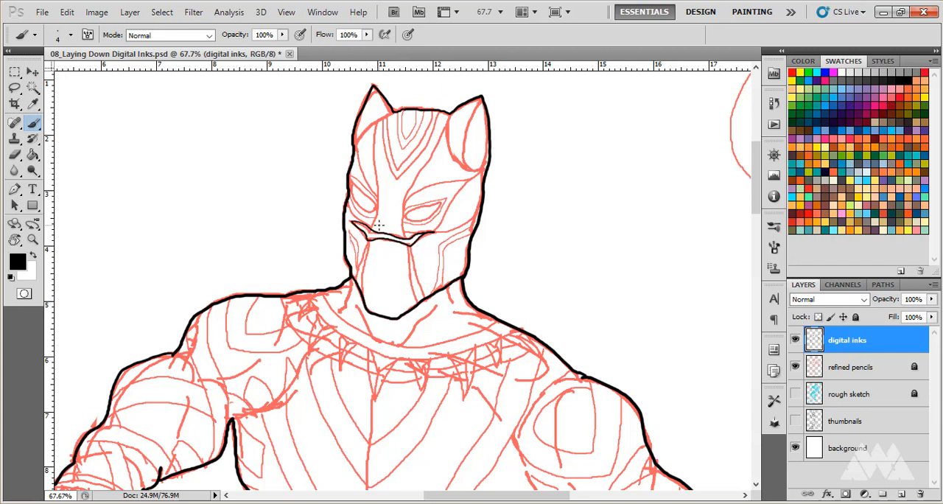
{"action": "key", "text": "ctrl+alt+z"}
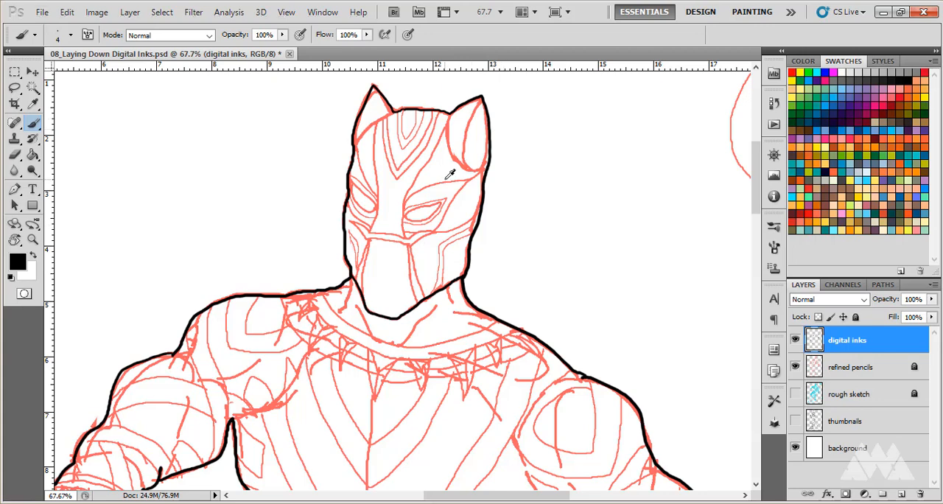
{"action": "scroll", "coordinate": [451, 174], "scroll_direction": "up", "scroll_amount": 1}
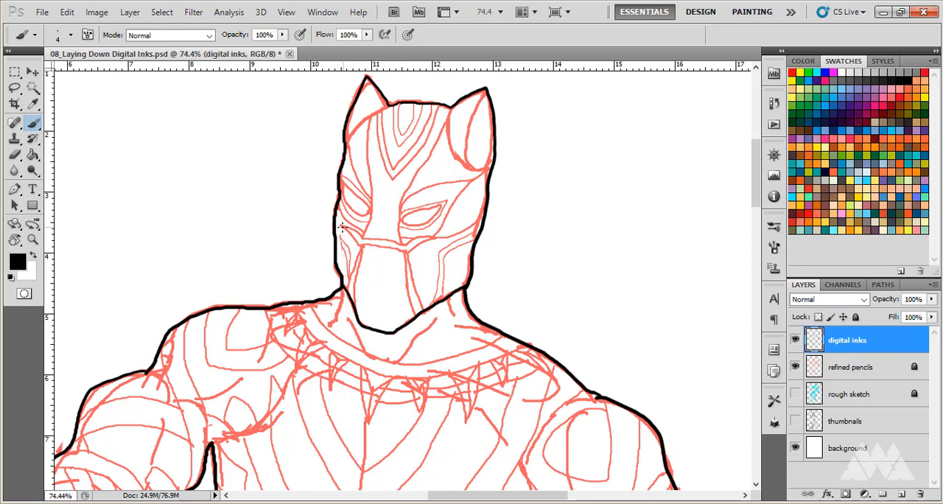
{"action": "mouse_move", "coordinate": [344, 227]}
{"action": "left_mouse_down"}
{"action": "mouse_move", "coordinate": [406, 243]}
{"action": "mouse_move", "coordinate": [434, 237]}
{"action": "mouse_move", "coordinate": [404, 252]}
{"action": "mouse_move", "coordinate": [357, 236]}
{"action": "left_mouse_up"}
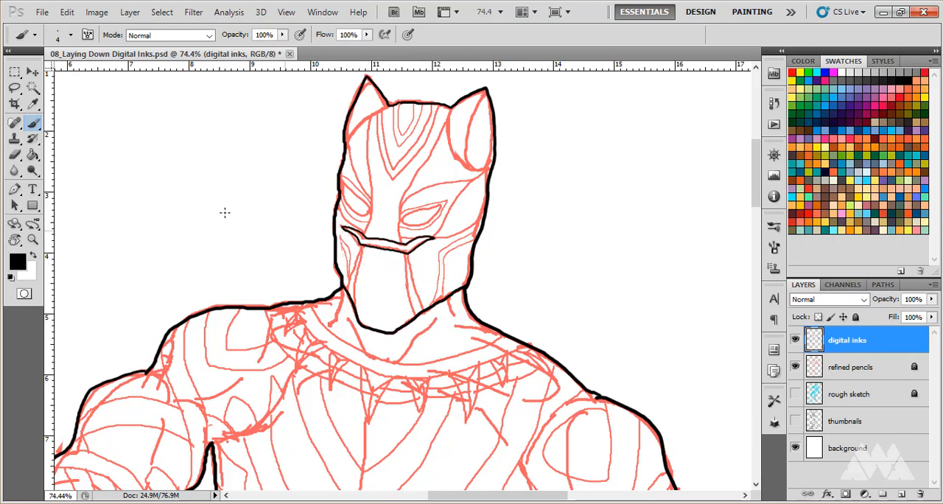
Erase the lower edge of the band across the mask and redraw it with the size 4 Brush.
{"action": "left_click", "coordinate": [14, 155]}
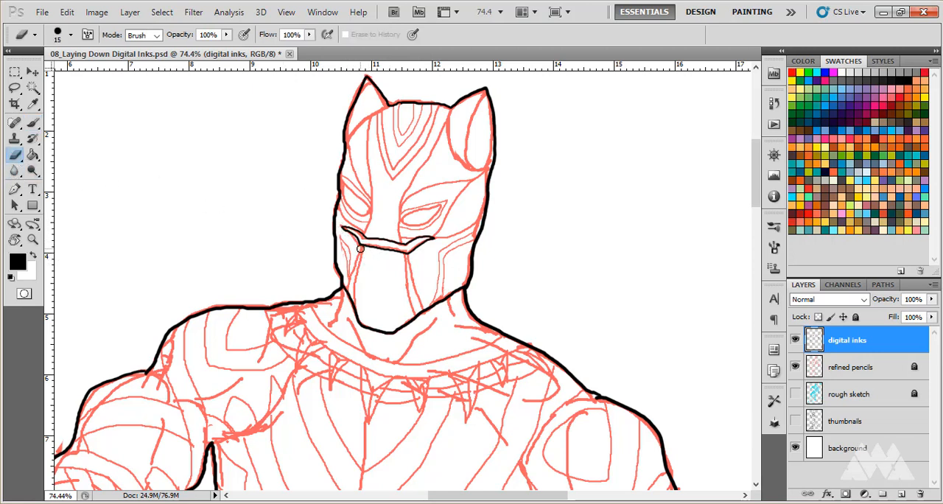
{"action": "mouse_move", "coordinate": [360, 248]}
{"action": "left_mouse_down"}
{"action": "mouse_move", "coordinate": [363, 247]}
{"action": "mouse_move", "coordinate": [356, 242]}
{"action": "mouse_move", "coordinate": [402, 255]}
{"action": "mouse_move", "coordinate": [373, 246]}
{"action": "left_mouse_up"}
{"action": "left_click", "coordinate": [33, 123]}
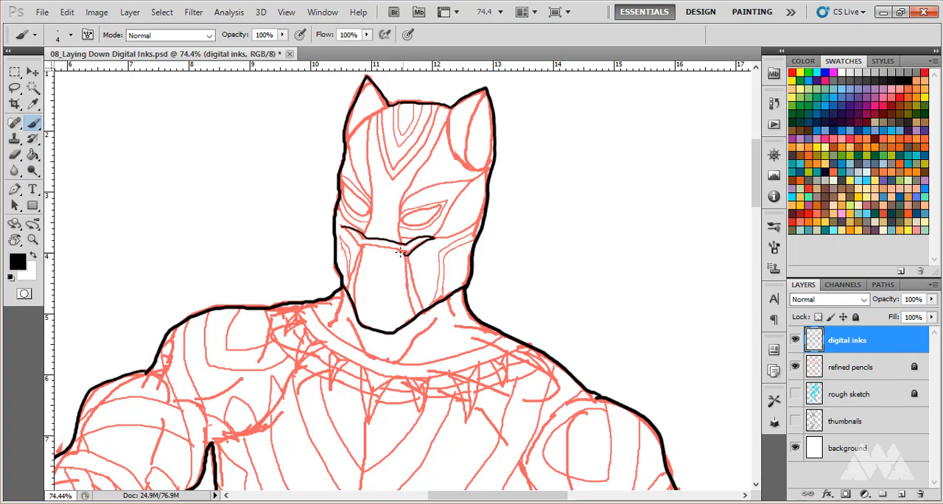
{"action": "mouse_move", "coordinate": [401, 252]}
{"action": "left_mouse_down"}
{"action": "mouse_move", "coordinate": [359, 247]}
{"action": "mouse_move", "coordinate": [343, 227]}
{"action": "mouse_move", "coordinate": [343, 238]}
{"action": "left_mouse_up"}
Ink the vertical panel lines from the mask's band down to the jaw with the Brush at size 5.
{"action": "key", "text": "]"}
{"action": "left_click_drag", "start_coordinate": [359, 246], "coordinate": [347, 288]}
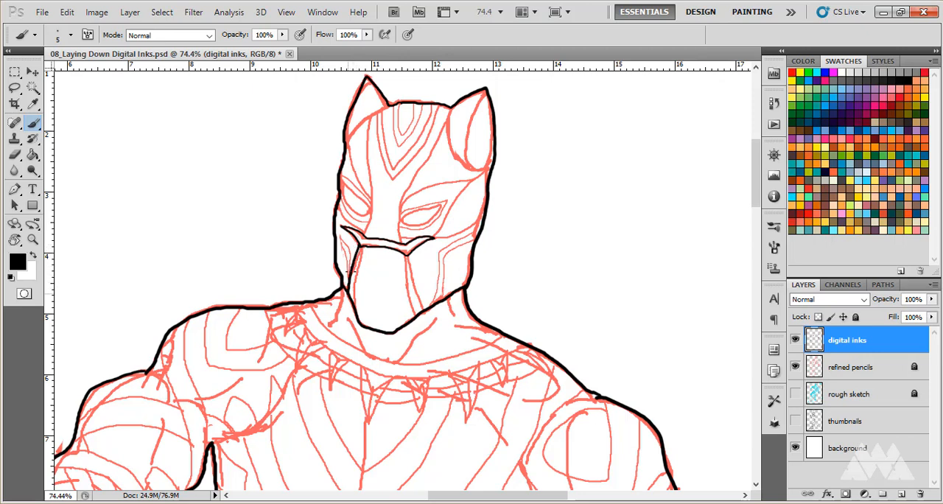
{"action": "left_click_drag", "start_coordinate": [361, 249], "coordinate": [358, 308]}
{"action": "left_click_drag", "start_coordinate": [405, 252], "coordinate": [411, 316]}
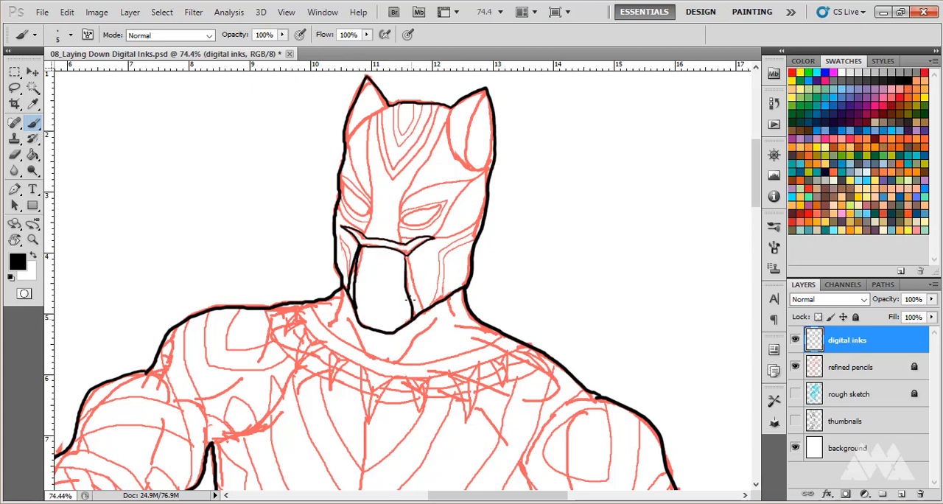
{"action": "left_click_drag", "start_coordinate": [405, 252], "coordinate": [422, 311]}
{"action": "left_click_drag", "start_coordinate": [382, 109], "coordinate": [351, 138]}
{"action": "left_click", "coordinate": [14, 154]}
{"action": "left_click_drag", "start_coordinate": [357, 140], "coordinate": [385, 109]}
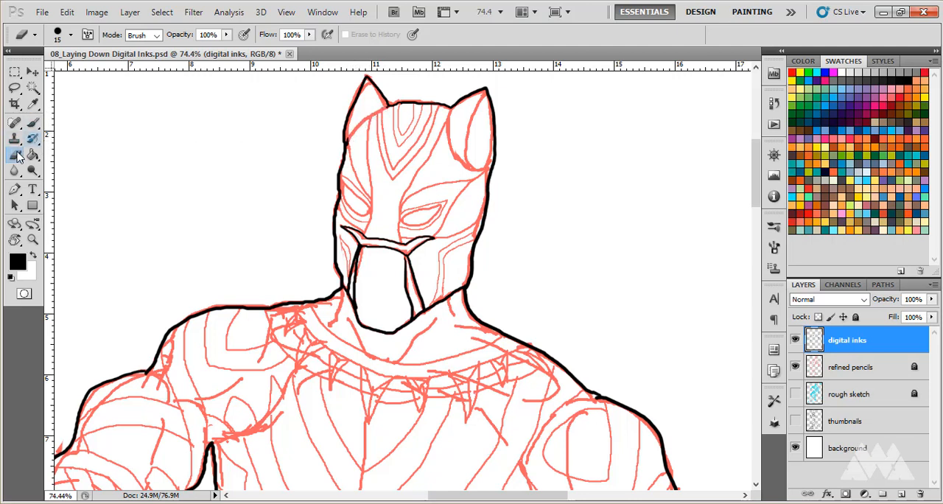
{"action": "left_click", "coordinate": [33, 121]}
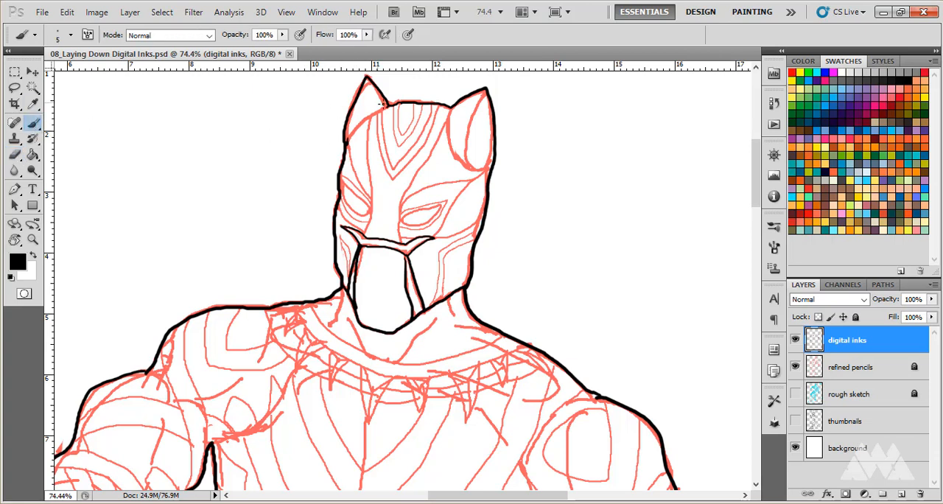
{"action": "mouse_move", "coordinate": [382, 108]}
{"action": "left_mouse_down"}
{"action": "mouse_move", "coordinate": [345, 138]}
{"action": "mouse_move", "coordinate": [340, 180]}
{"action": "left_mouse_up"}
{"action": "left_click", "coordinate": [14, 155]}
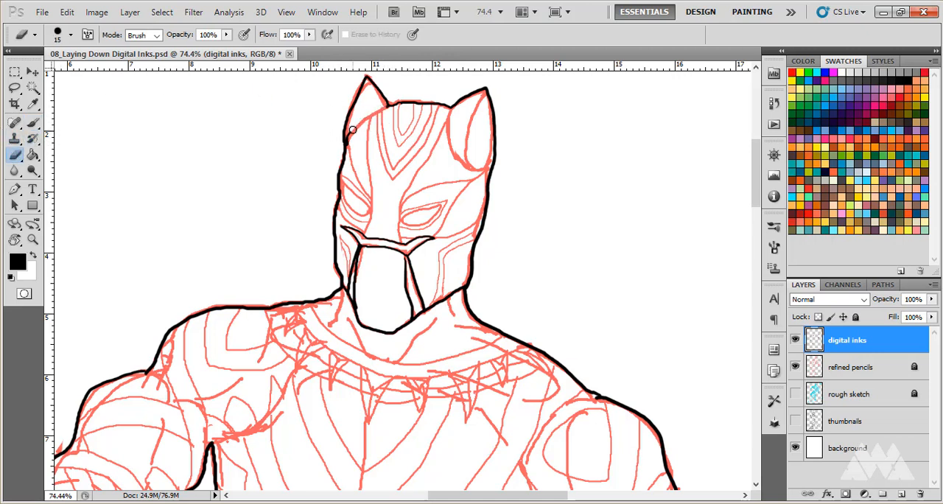
Ink the head's curve across the base of the ear on the figure's right, and clean up the mask outline where they meet.
{"action": "left_click", "coordinate": [33, 124]}
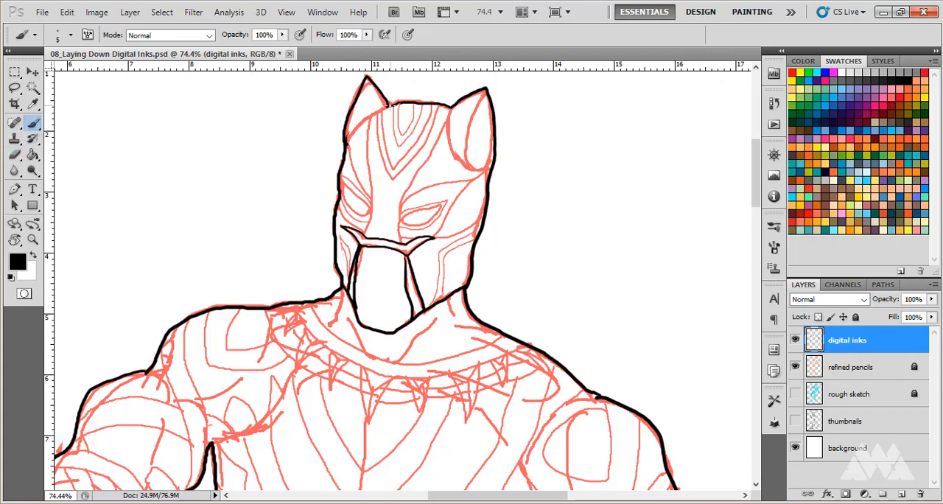
{"action": "mouse_move", "coordinate": [389, 106]}
{"action": "left_mouse_down"}
{"action": "mouse_move", "coordinate": [350, 131]}
{"action": "mouse_move", "coordinate": [345, 156]}
{"action": "left_mouse_up"}
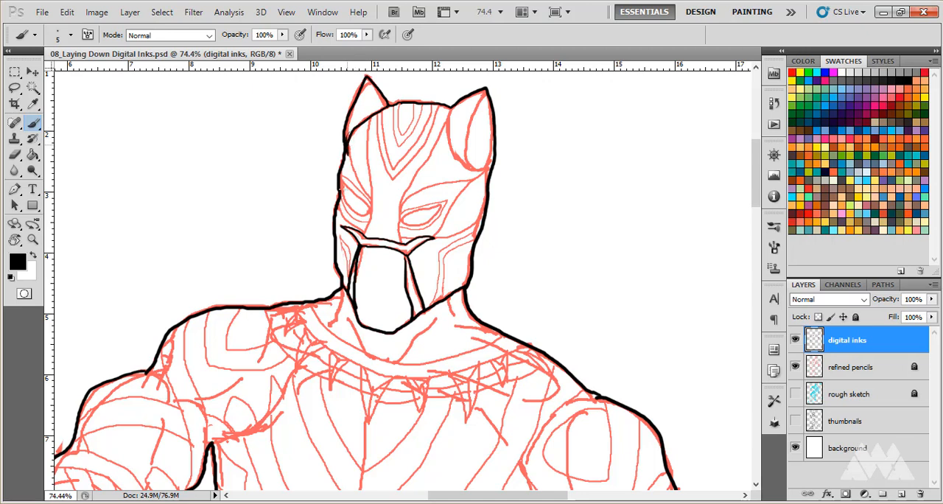
{"action": "left_click", "coordinate": [14, 155]}
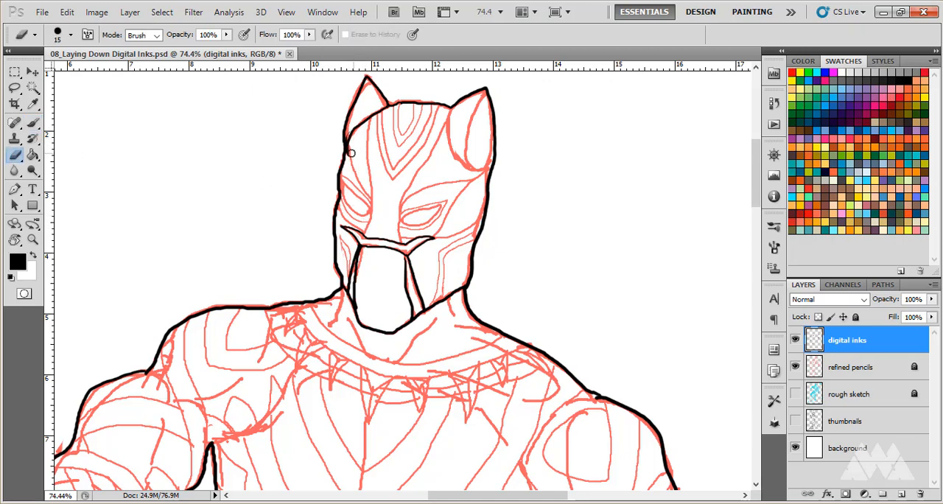
{"action": "left_click_drag", "start_coordinate": [352, 154], "coordinate": [346, 146]}
{"action": "left_click", "coordinate": [33, 123]}
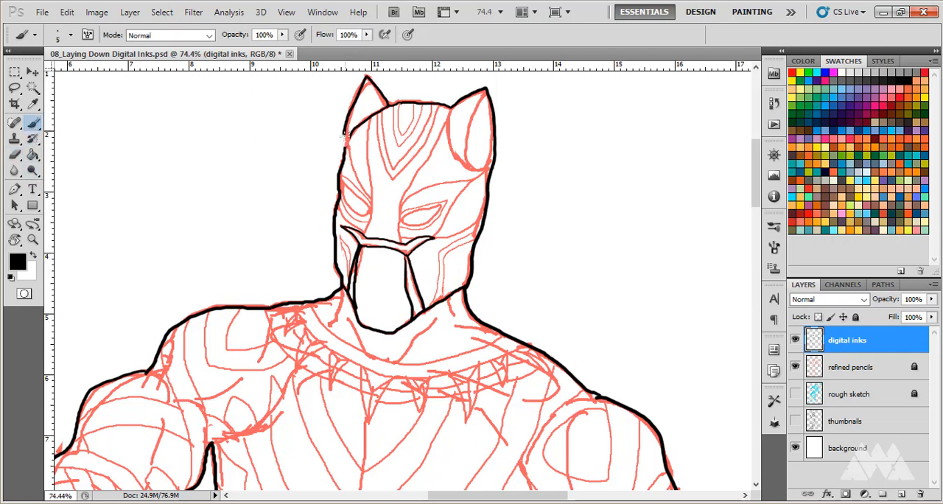
{"action": "left_click_drag", "start_coordinate": [345, 136], "coordinate": [344, 146]}
Ink the long mask line from the crown past the eye to the band, and the curved base of the other ear.
{"action": "left_click_drag", "start_coordinate": [370, 116], "coordinate": [368, 225]}
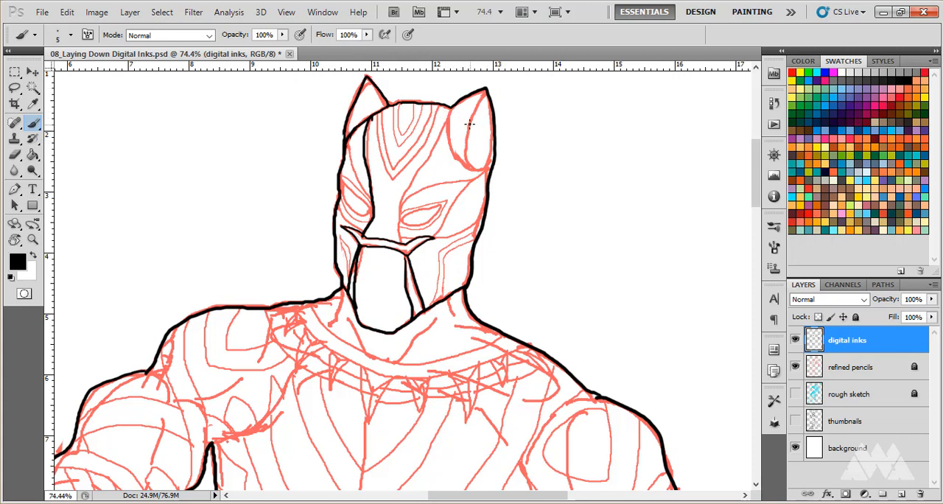
{"action": "mouse_move", "coordinate": [448, 117]}
{"action": "left_mouse_down"}
{"action": "mouse_move", "coordinate": [460, 167]}
{"action": "mouse_move", "coordinate": [493, 173]}
{"action": "left_mouse_up"}
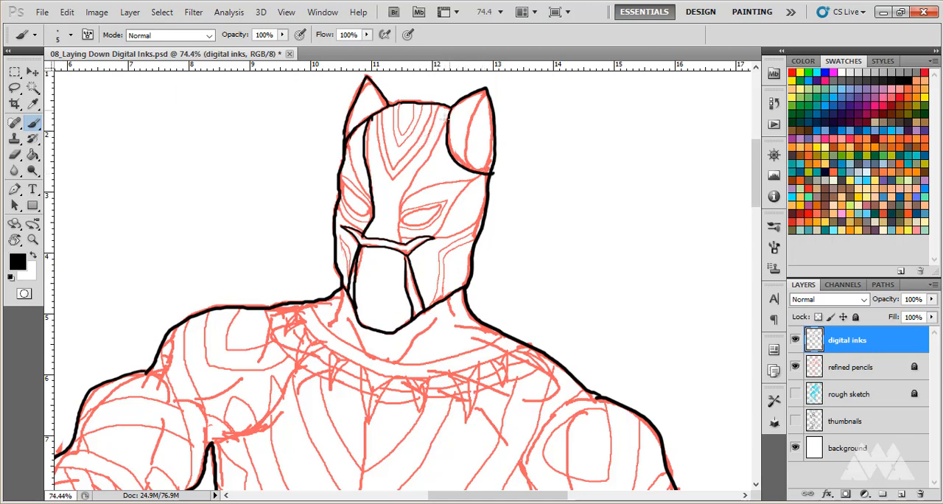
Ink the long mask line from the near ear down to the band, and outline both eyes with thinner Brush strokes.
{"action": "mouse_move", "coordinate": [449, 111]}
{"action": "left_mouse_down"}
{"action": "mouse_move", "coordinate": [402, 197]}
{"action": "mouse_move", "coordinate": [402, 244]}
{"action": "left_mouse_up"}
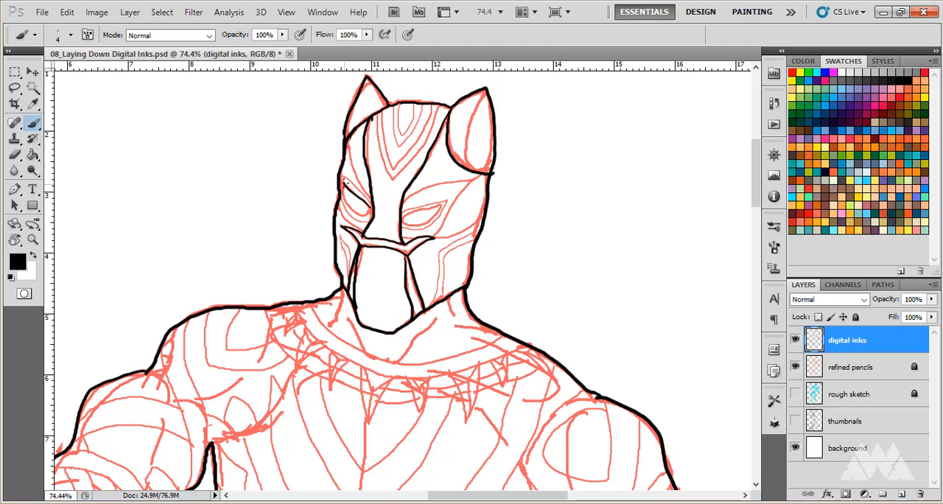
{"action": "mouse_move", "coordinate": [345, 185]}
{"action": "left_mouse_down"}
{"action": "mouse_move", "coordinate": [354, 210]}
{"action": "mouse_move", "coordinate": [372, 213]}
{"action": "left_mouse_up"}
{"action": "key", "text": "ctrl+alt+z"}
{"action": "key", "text": "ctrl+alt+z"}
{"action": "key", "text": "ctrl+alt+z"}
{"action": "mouse_move", "coordinate": [365, 211]}
{"action": "left_mouse_down"}
{"action": "mouse_move", "coordinate": [348, 213]}
{"action": "mouse_move", "coordinate": [345, 200]}
{"action": "left_mouse_up"}
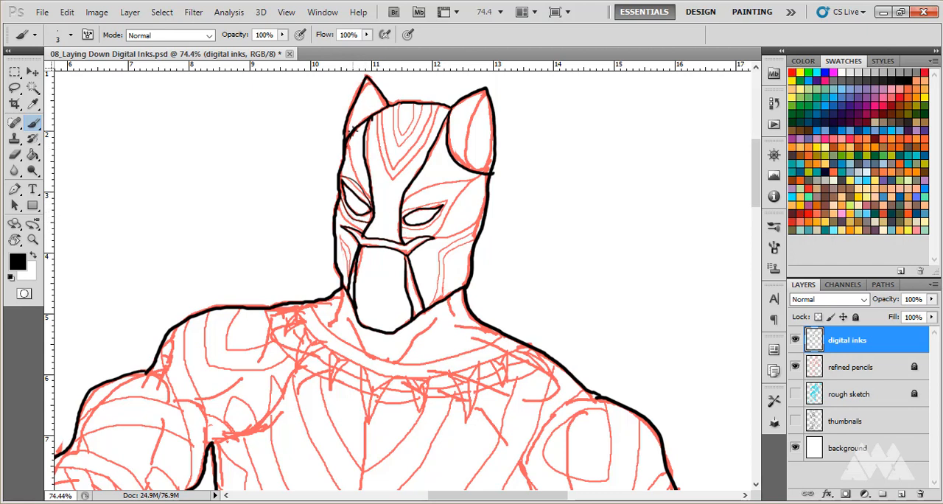
Erase the excess ink around the upper outer corner of the far-side eye.
{"action": "key", "text": "e"}
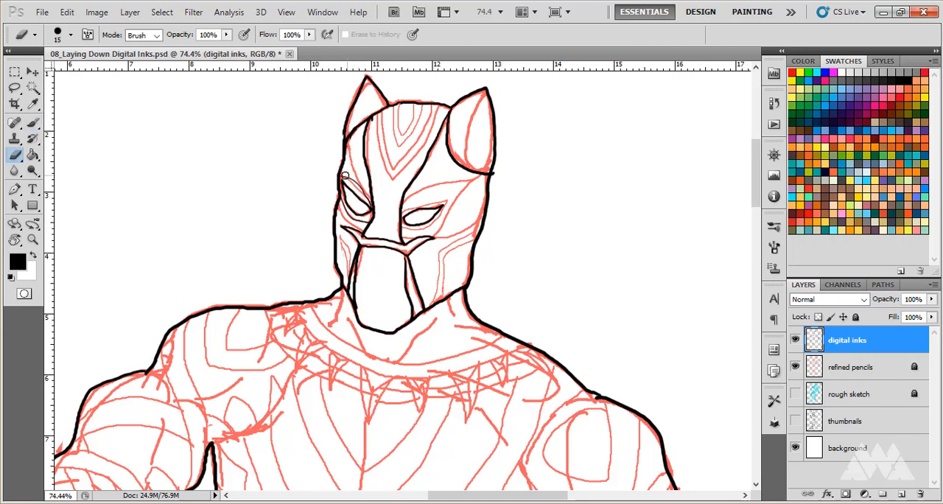
{"action": "left_click_drag", "start_coordinate": [346, 175], "coordinate": [365, 191]}
{"action": "key", "text": "bracketright"}
{"action": "key", "text": "b"}
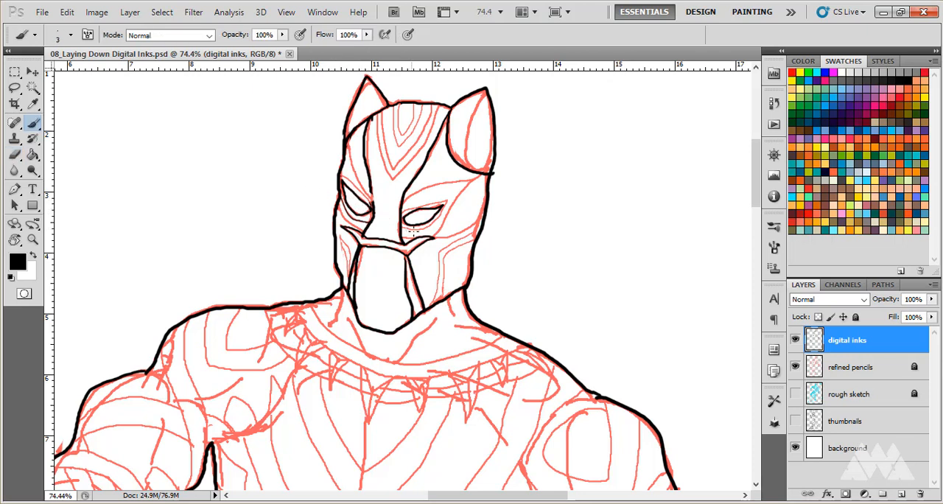
Erase the stray ink at the far-side eye's inner corner with the size 8 Eraser and repair the adjoining line with the size 5 Brush.
{"action": "key", "text": "bracketright"}
{"action": "key", "text": "bracketright"}
{"action": "scroll", "coordinate": [386, 207], "scroll_direction": "up", "scroll_amount": 6}
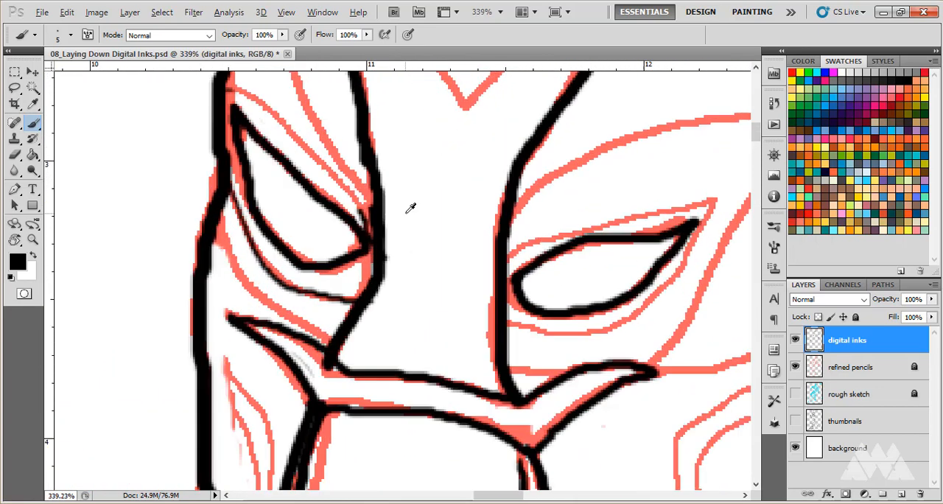
{"action": "left_click", "coordinate": [15, 155]}
{"action": "key", "text": "bracketleft"}
{"action": "key", "text": "bracketleft"}
{"action": "key", "text": "bracketleft"}
{"action": "key", "text": "bracketleft"}
{"action": "key", "text": "bracketleft"}
{"action": "key", "text": "bracketleft"}
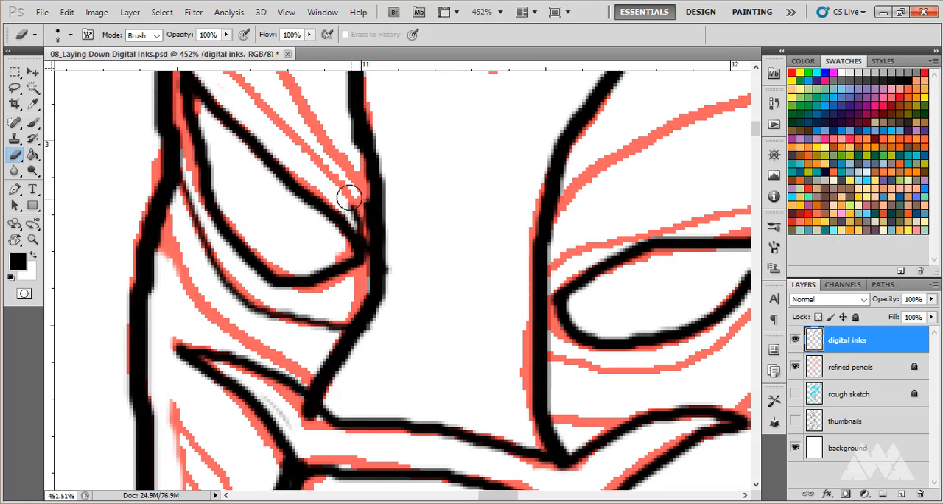
{"action": "mouse_move", "coordinate": [350, 204]}
{"action": "left_mouse_down"}
{"action": "mouse_move", "coordinate": [364, 236]}
{"action": "mouse_move", "coordinate": [354, 216]}
{"action": "mouse_move", "coordinate": [364, 225]}
{"action": "left_mouse_up"}
{"action": "key", "text": "b"}
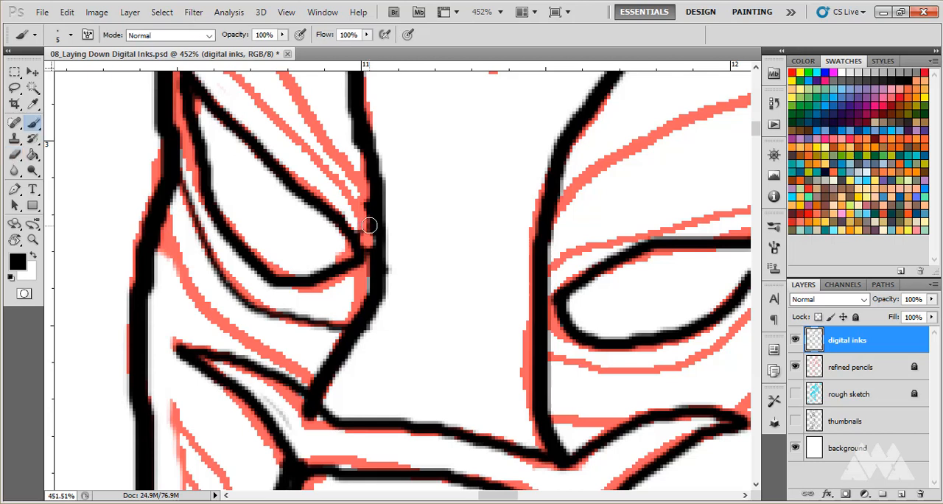
{"action": "mouse_move", "coordinate": [377, 239]}
{"action": "left_mouse_down"}
{"action": "mouse_move", "coordinate": [380, 268]}
{"action": "mouse_move", "coordinate": [362, 240]}
{"action": "mouse_move", "coordinate": [370, 254]}
{"action": "left_mouse_up"}
Ink the thin contour above the far-side eye, from the mask's outer edge to the inner corner, with the size 3 Brush.
{"action": "scroll", "coordinate": [369, 222], "scroll_direction": "up", "scroll_amount": 3}
{"action": "scroll", "coordinate": [367, 218], "scroll_direction": "up", "scroll_amount": 1}
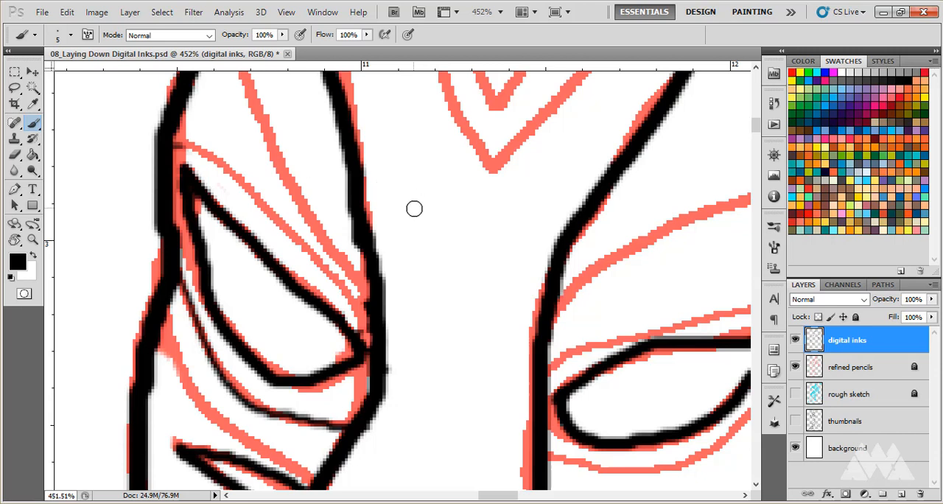
{"action": "key", "text": "bracketleft"}
{"action": "key", "text": "bracketleft"}
{"action": "mouse_move", "coordinate": [171, 150]}
{"action": "left_mouse_down"}
{"action": "mouse_move", "coordinate": [227, 171]}
{"action": "mouse_move", "coordinate": [353, 289]}
{"action": "mouse_move", "coordinate": [373, 362]}
{"action": "left_mouse_up"}
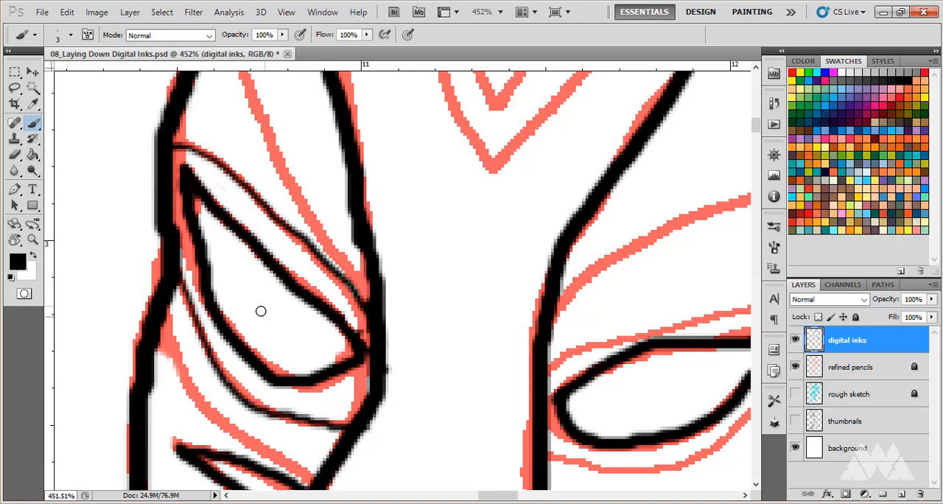
With the size 4 Brush, ink the curve from the crown to the far-side eye's inner corner and the lower line beneath that eye.
{"action": "scroll", "coordinate": [258, 310], "scroll_direction": "up", "scroll_amount": 4}
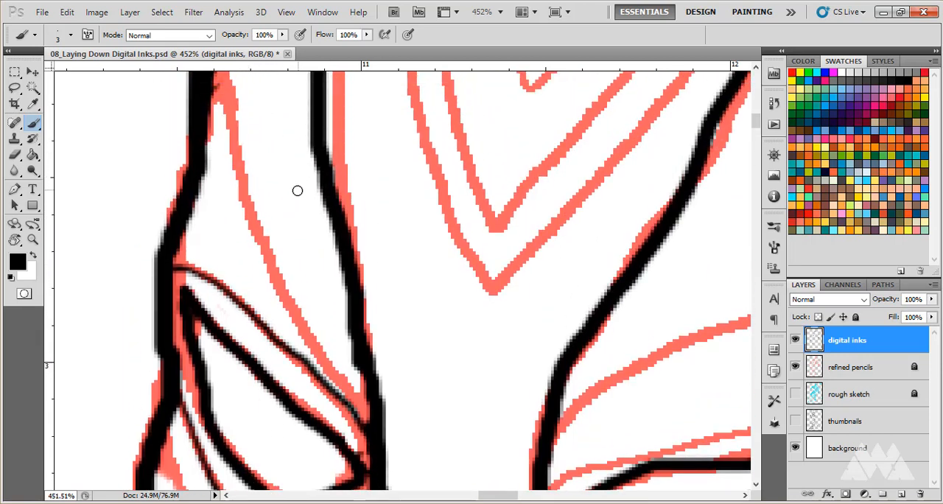
{"action": "scroll", "coordinate": [239, 138], "scroll_direction": "up", "scroll_amount": 2}
{"action": "scroll", "coordinate": [240, 139], "scroll_direction": "up", "scroll_amount": 1}
{"action": "scroll", "coordinate": [238, 135], "scroll_direction": "down", "scroll_amount": 1}
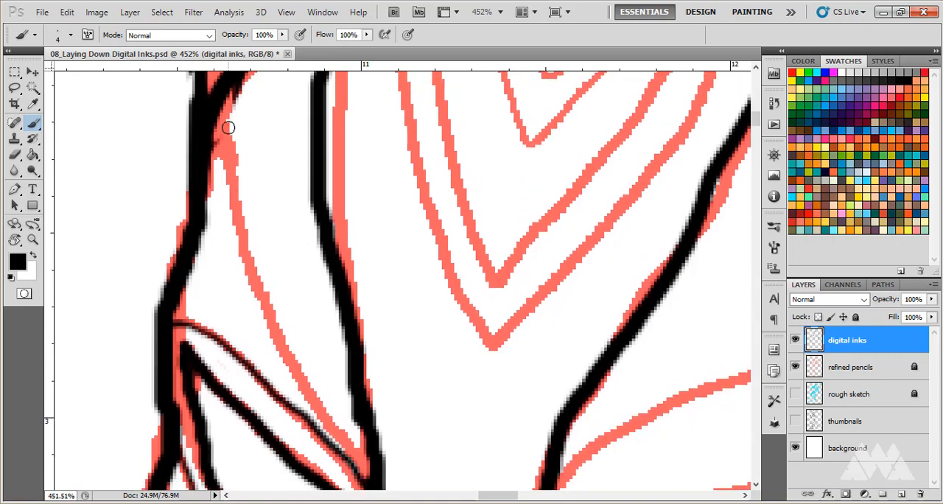
{"action": "scroll", "coordinate": [235, 106], "scroll_direction": "down", "scroll_amount": 1}
{"action": "scroll", "coordinate": [235, 106], "scroll_direction": "down", "scroll_amount": 2}
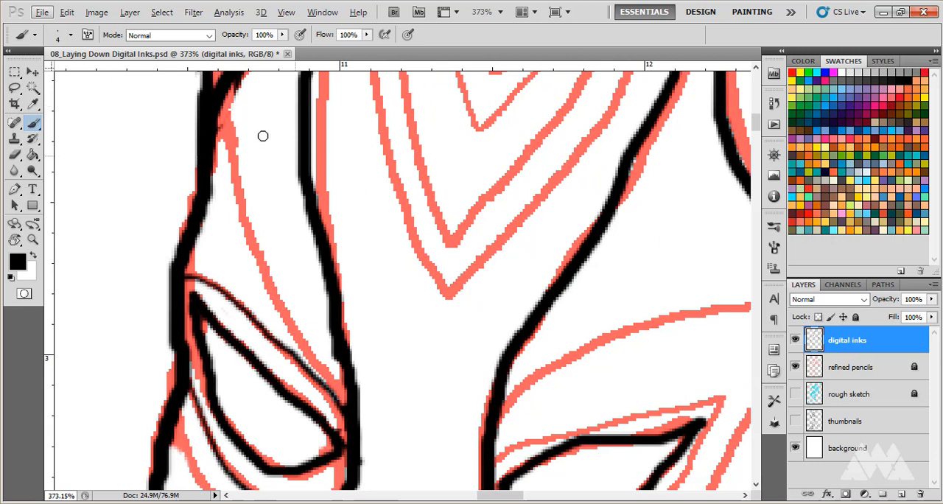
{"action": "mouse_move", "coordinate": [231, 106]}
{"action": "left_mouse_down"}
{"action": "mouse_move", "coordinate": [245, 199]}
{"action": "mouse_move", "coordinate": [273, 286]}
{"action": "mouse_move", "coordinate": [344, 406]}
{"action": "left_mouse_up"}
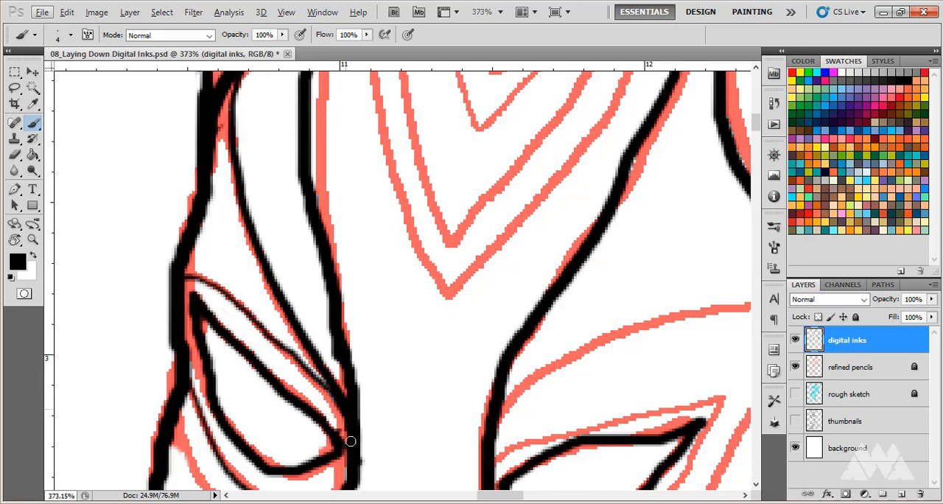
{"action": "scroll", "coordinate": [364, 413], "scroll_direction": "down", "scroll_amount": 8}
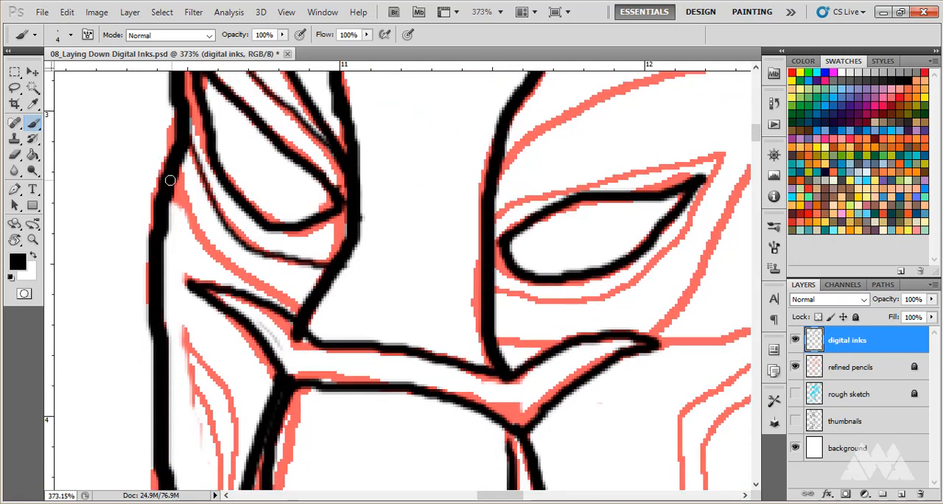
{"action": "mouse_move", "coordinate": [171, 176]}
{"action": "left_mouse_down"}
{"action": "mouse_move", "coordinate": [222, 261]}
{"action": "mouse_move", "coordinate": [298, 314]}
{"action": "left_mouse_up"}
Ink the two thin angled lines down the far-side cheek with the size 2 Brush.
{"action": "scroll", "coordinate": [218, 235], "scroll_direction": "down", "scroll_amount": 5}
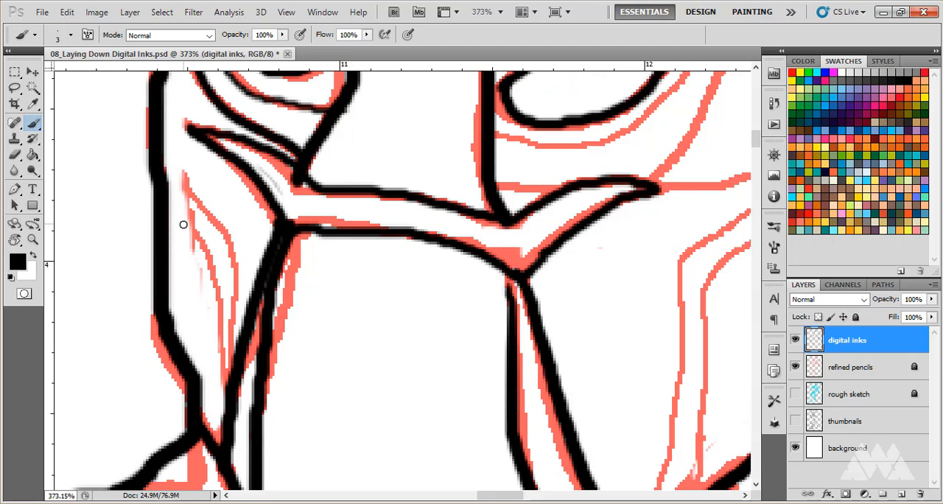
{"action": "key", "text": "bracketleft"}
{"action": "key", "text": "bracketleft"}
{"action": "mouse_move", "coordinate": [169, 218]}
{"action": "left_mouse_down"}
{"action": "mouse_move", "coordinate": [200, 244]}
{"action": "mouse_move", "coordinate": [208, 274]}
{"action": "mouse_move", "coordinate": [203, 394]}
{"action": "left_mouse_up"}
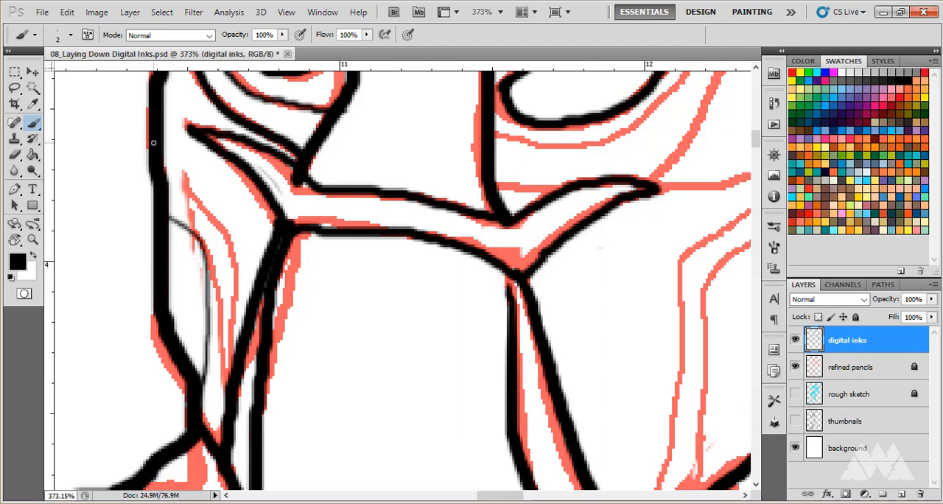
{"action": "mouse_move", "coordinate": [153, 143]}
{"action": "left_mouse_down"}
{"action": "mouse_move", "coordinate": [225, 237]}
{"action": "mouse_move", "coordinate": [232, 286]}
{"action": "mouse_move", "coordinate": [212, 441]}
{"action": "left_mouse_up"}
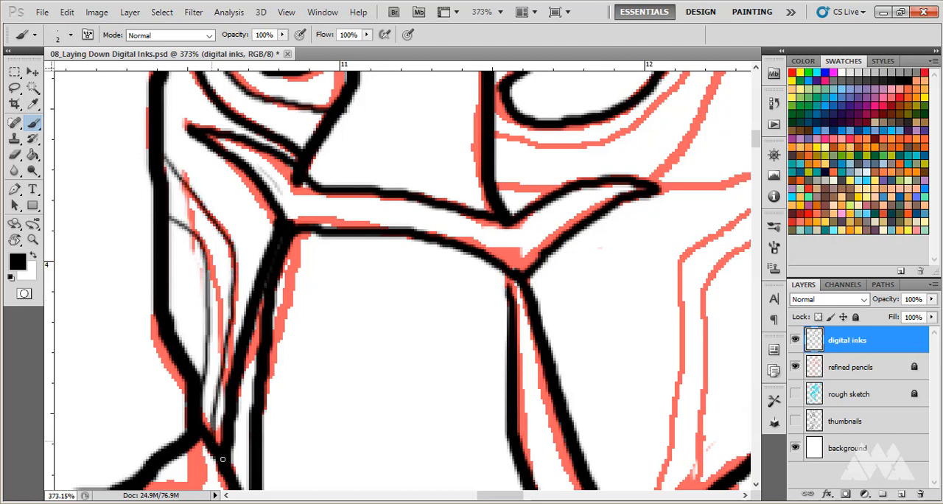
Ink the pair of thin angled lines on the near-side cheek, from the mask's outer edge down to the jaw, at Brush size 2.
{"action": "scroll", "coordinate": [284, 234], "scroll_direction": "down", "scroll_amount": 4}
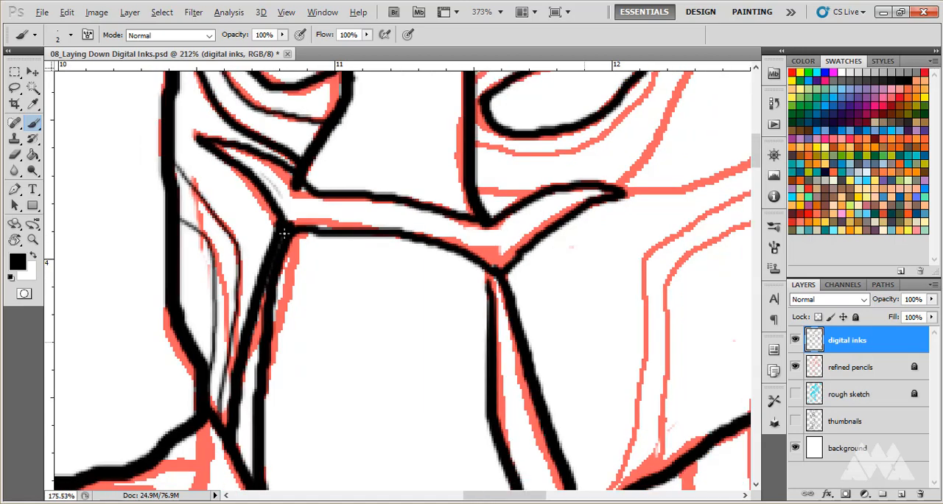
{"action": "scroll", "coordinate": [291, 226], "scroll_direction": "down", "scroll_amount": 2}
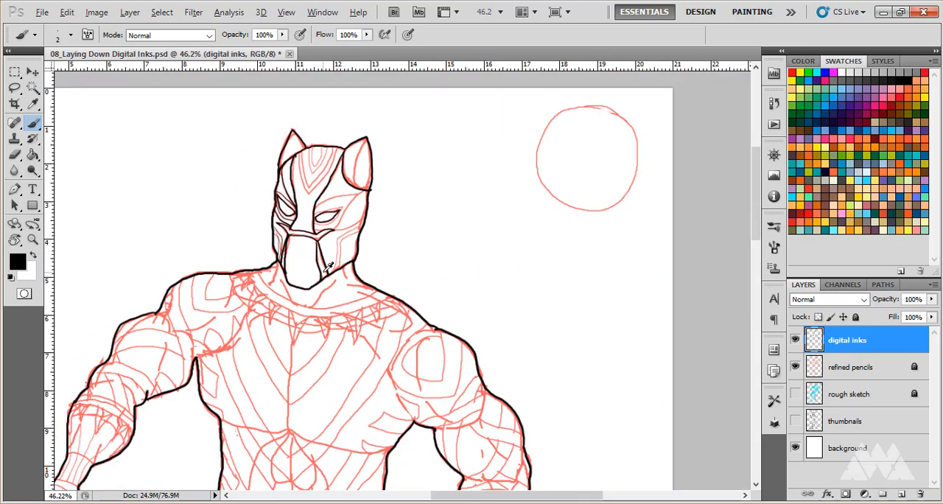
{"action": "scroll", "coordinate": [442, 236], "scroll_direction": "up", "scroll_amount": 6}
{"action": "scroll", "coordinate": [396, 159], "scroll_direction": "up", "scroll_amount": 1}
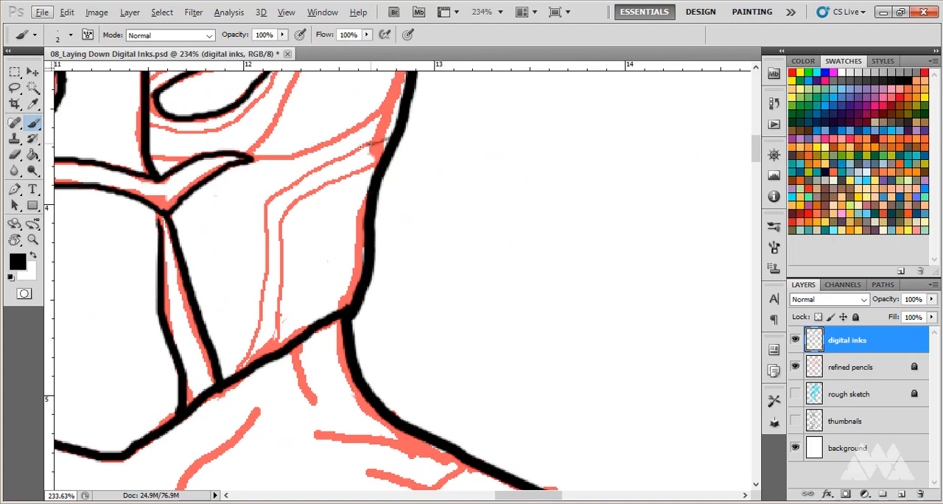
{"action": "mouse_move", "coordinate": [359, 148]}
{"action": "left_mouse_down"}
{"action": "mouse_move", "coordinate": [268, 202]}
{"action": "mouse_move", "coordinate": [264, 318]}
{"action": "mouse_move", "coordinate": [252, 354]}
{"action": "left_mouse_up"}
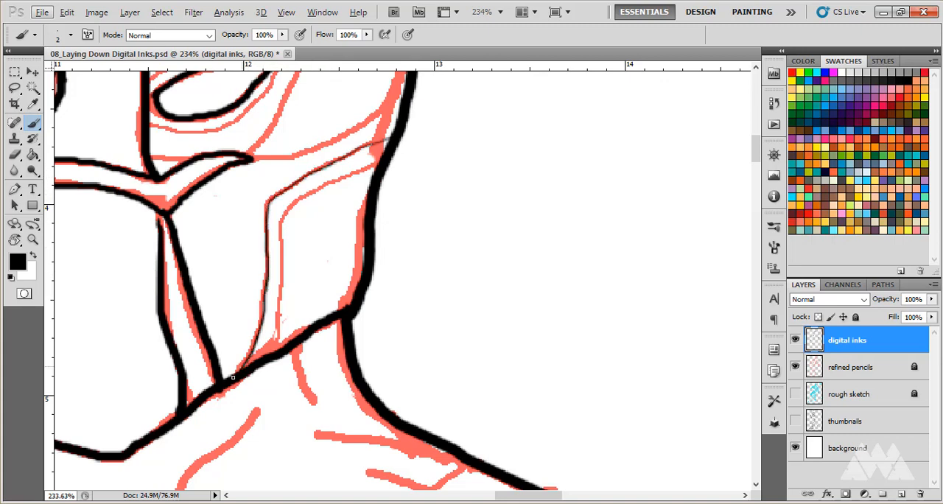
{"action": "mouse_move", "coordinate": [382, 162]}
{"action": "left_mouse_down"}
{"action": "mouse_move", "coordinate": [290, 211]}
{"action": "mouse_move", "coordinate": [270, 355]}
{"action": "left_mouse_up"}
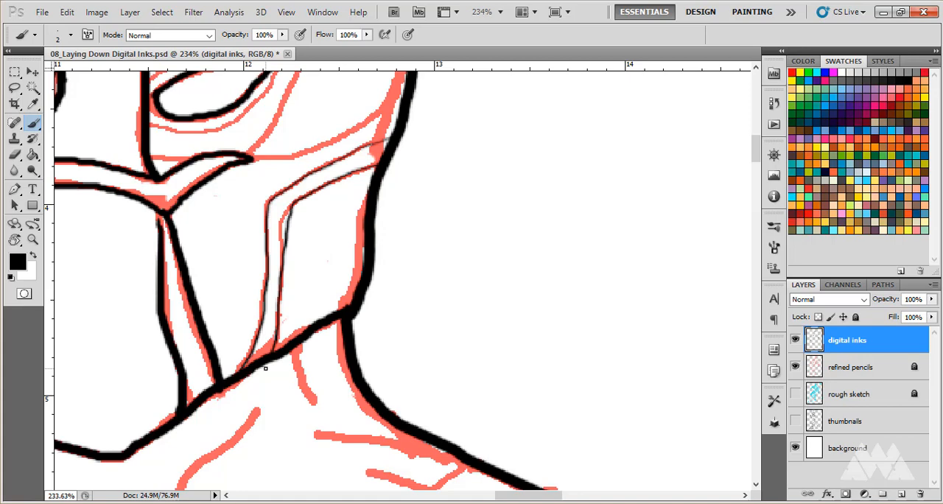
Erase the end of the near ear's base curve where it overshoots the mask outline.
{"action": "scroll", "coordinate": [512, 356], "scroll_direction": "down", "scroll_amount": 12, "text": "alt"}
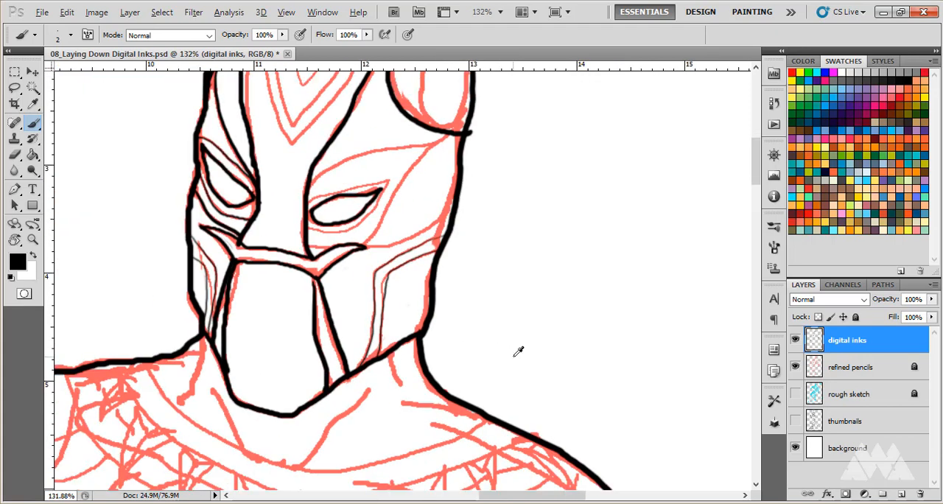
{"action": "scroll", "coordinate": [495, 287], "scroll_direction": "up", "scroll_amount": 17, "text": "alt"}
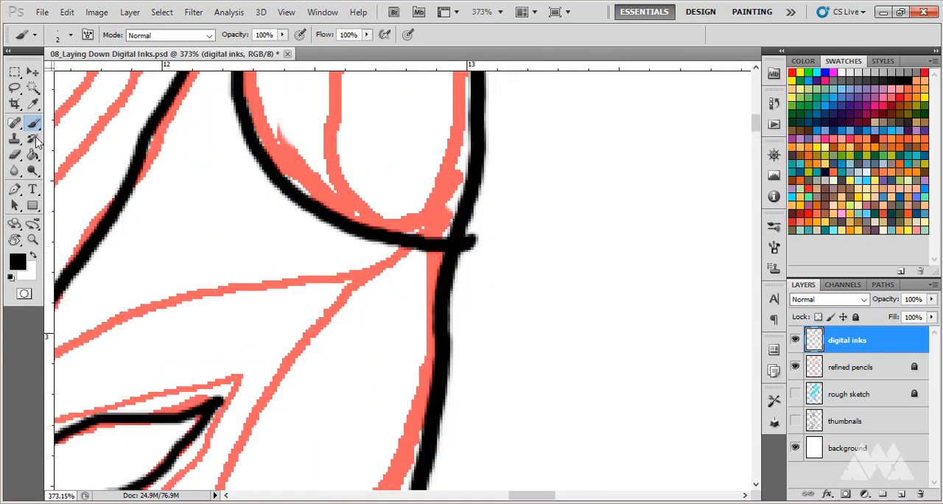
{"action": "left_click", "coordinate": [17, 155]}
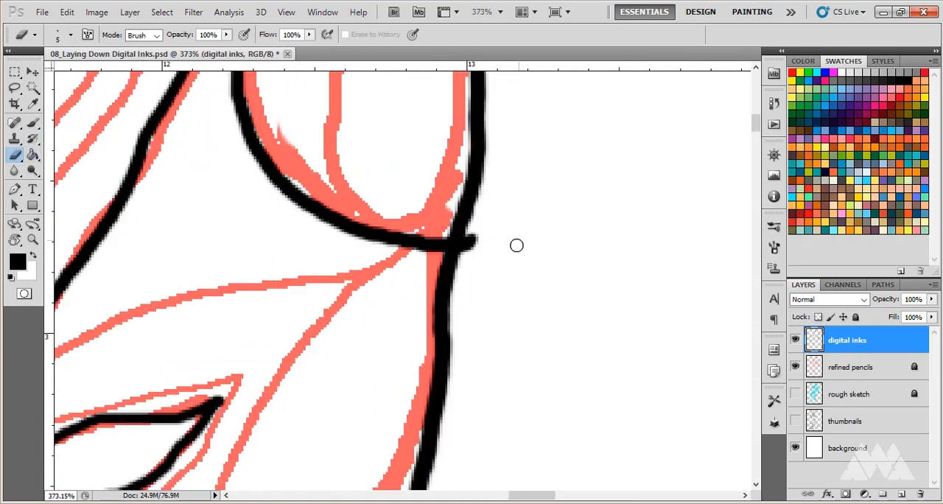
{"action": "mouse_move", "coordinate": [505, 238]}
{"action": "left_mouse_down"}
{"action": "mouse_move", "coordinate": [473, 245]}
{"action": "mouse_move", "coordinate": [473, 234]}
{"action": "mouse_move", "coordinate": [470, 264]}
{"action": "left_mouse_up"}
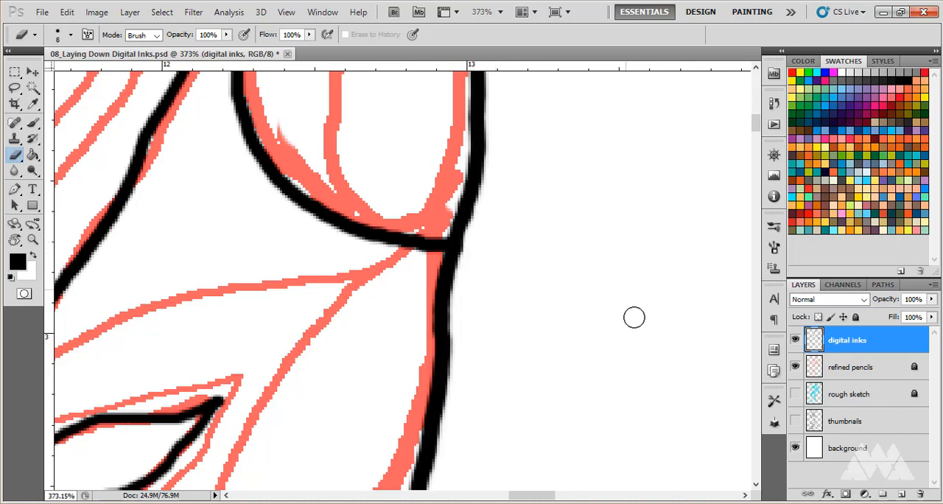
Review the inked mask and body outline at several magnifications for remaining gaps and missing details.
{"action": "key", "text": "ctrl+0"}
{"action": "scroll", "coordinate": [508, 280], "scroll_direction": "down", "scroll_amount": 5}
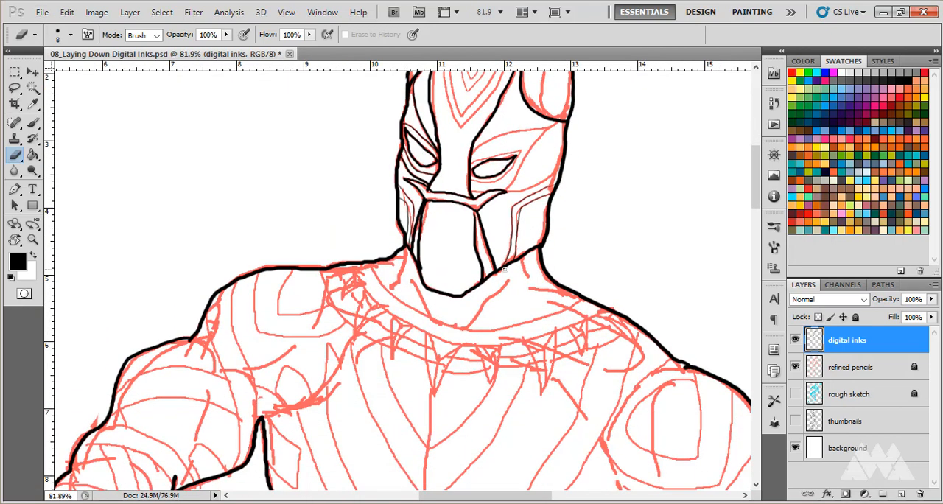
{"action": "scroll", "coordinate": [505, 271], "scroll_direction": "down", "scroll_amount": 4}
{"action": "scroll", "coordinate": [511, 253], "scroll_direction": "down", "scroll_amount": 2}
{"action": "scroll", "coordinate": [510, 252], "scroll_direction": "down", "scroll_amount": 2}
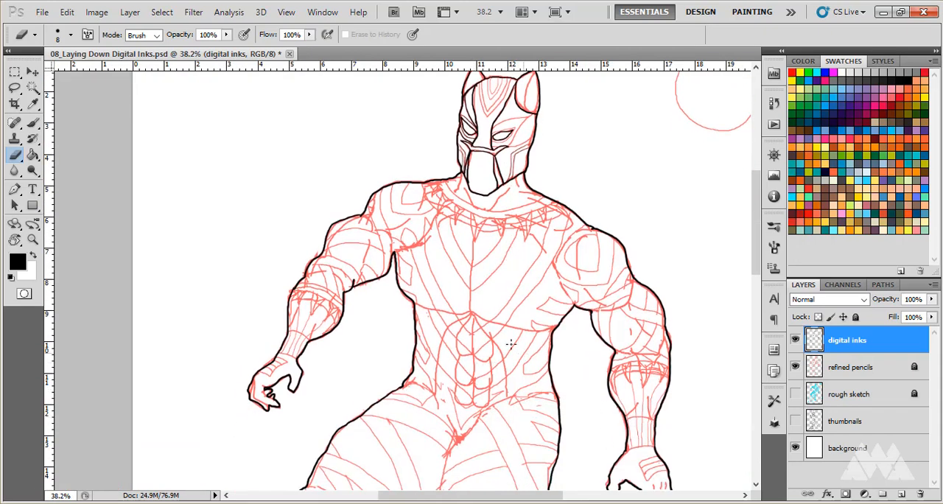
{"action": "scroll", "coordinate": [513, 188], "scroll_direction": "up", "scroll_amount": 5}
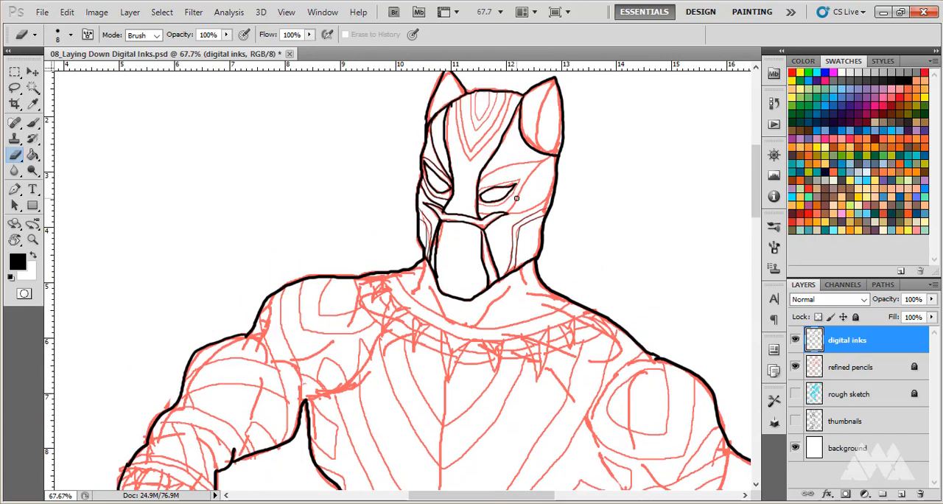
{"action": "scroll", "coordinate": [516, 196], "scroll_direction": "up", "scroll_amount": 3}
{"action": "scroll", "coordinate": [516, 198], "scroll_direction": "down", "scroll_amount": 3}
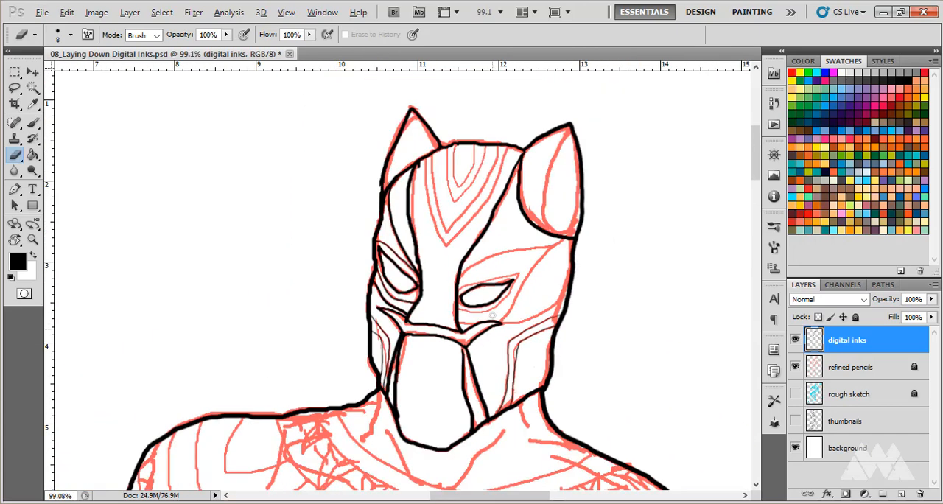
{"action": "scroll", "coordinate": [492, 296], "scroll_direction": "down", "scroll_amount": 3}
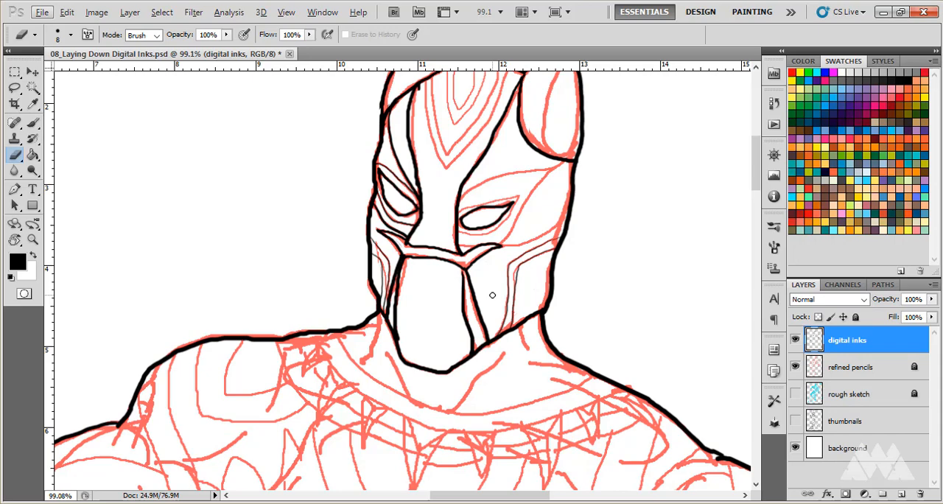
{"action": "scroll", "coordinate": [492, 296], "scroll_direction": "down", "scroll_amount": 2}
Close the gap at the top of the near-side vertical panel line below the band with the size 4 Brush.
{"action": "scroll", "coordinate": [479, 298], "scroll_direction": "up", "scroll_amount": 5}
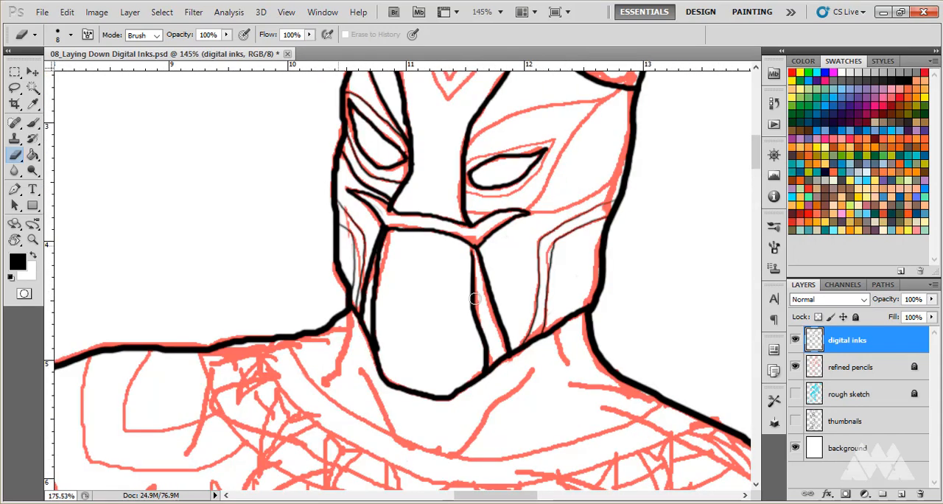
{"action": "left_click", "coordinate": [34, 124]}
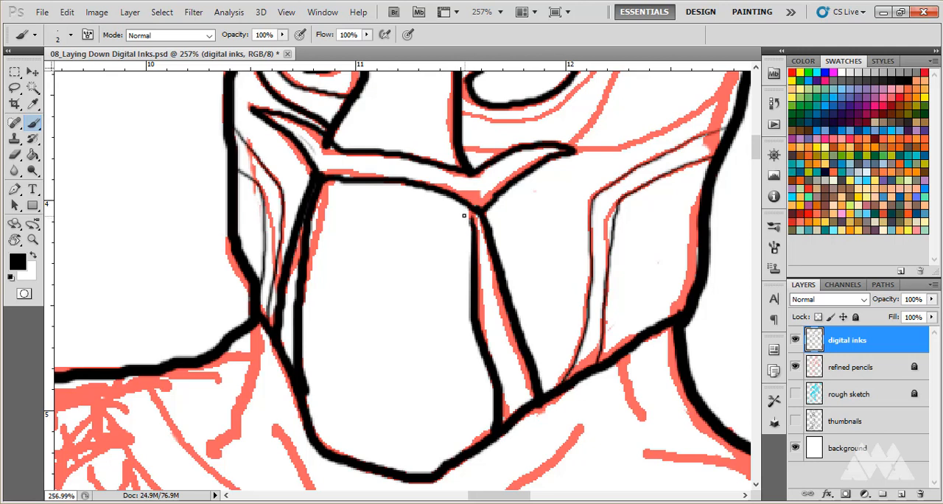
{"action": "key", "text": "bracketright"}
{"action": "key", "text": "bracketright"}
{"action": "key", "text": "bracketright"}
{"action": "left_click_drag", "start_coordinate": [472, 208], "coordinate": [474, 226]}
{"action": "scroll", "coordinate": [560, 319], "scroll_direction": "down", "scroll_amount": 10}
{"action": "key", "text": "alt"}
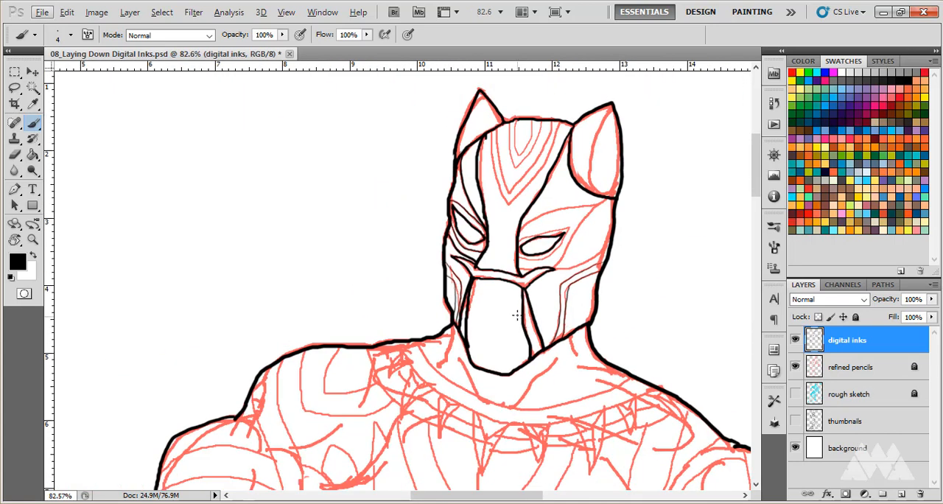
{"action": "scroll", "coordinate": [522, 120], "scroll_direction": "up", "scroll_amount": 8}
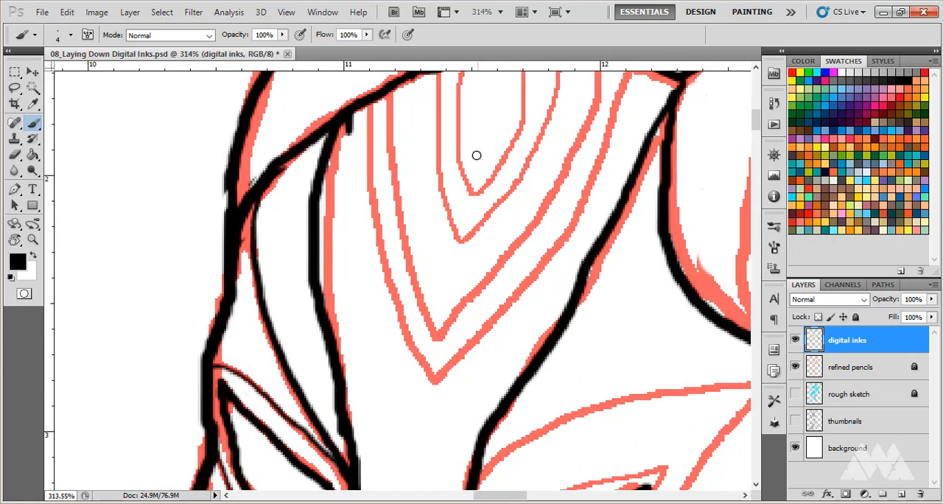
Erase the stray ink stub hanging below the forehead band beside the near-side vertical panel line with the size 8 Eraser.
{"action": "left_click", "coordinate": [15, 156]}
{"action": "left_click_drag", "start_coordinate": [349, 213], "coordinate": [355, 214]}
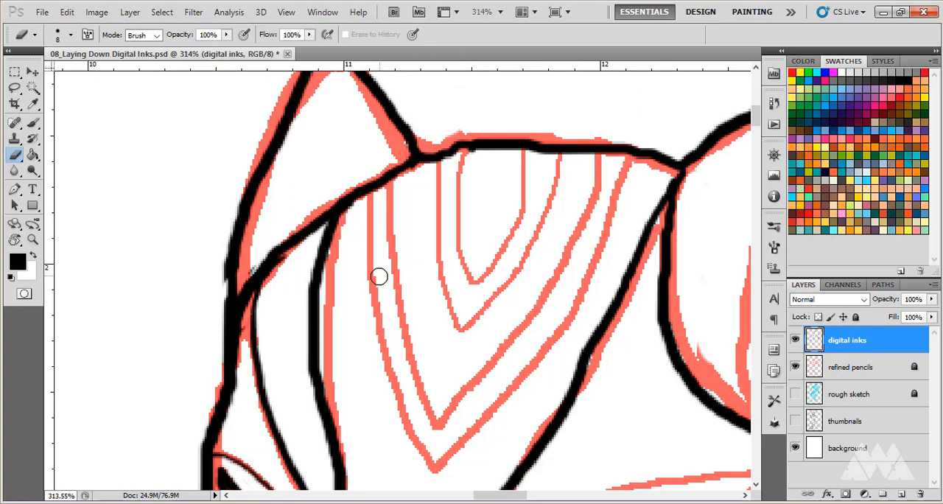
Examine the figure from the mask down to the thighs, comparing the inked outline with the remaining pencilled interior details.
{"action": "scroll", "coordinate": [376, 277], "scroll_direction": "down", "scroll_amount": 8}
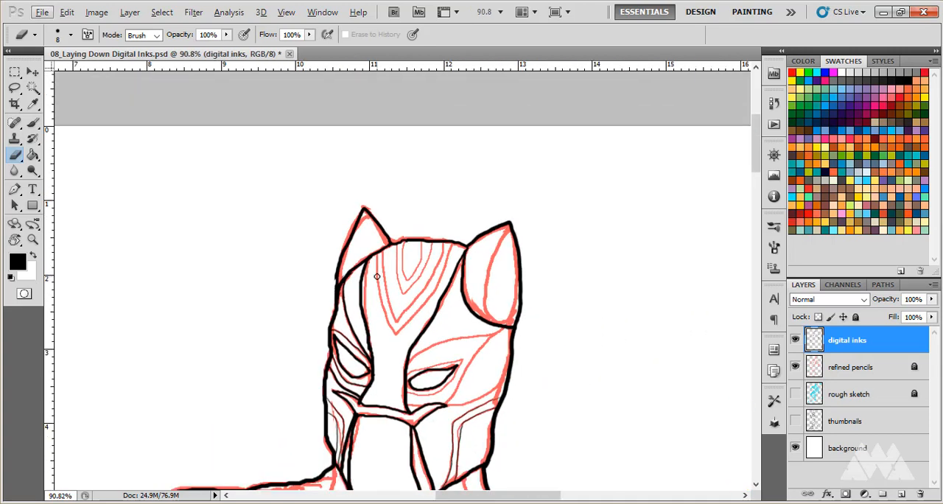
{"action": "scroll", "coordinate": [383, 333], "scroll_direction": "down", "scroll_amount": 3}
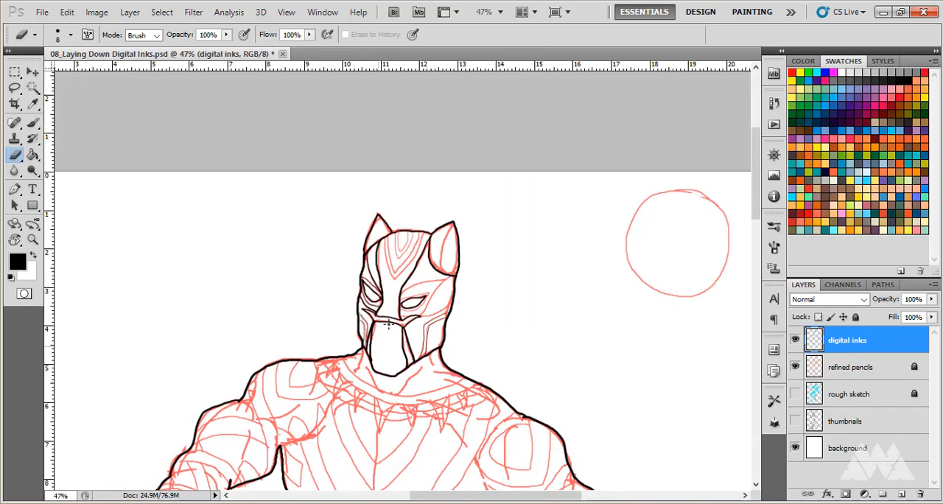
{"action": "scroll", "coordinate": [390, 322], "scroll_direction": "down", "scroll_amount": 2}
{"action": "scroll", "coordinate": [390, 322], "scroll_direction": "down", "scroll_amount": 3}
{"action": "scroll", "coordinate": [392, 321], "scroll_direction": "up", "scroll_amount": 5}
{"action": "left_click_drag", "start_coordinate": [406, 324], "coordinate": [411, 247]}
{"action": "scroll", "coordinate": [411, 247], "scroll_direction": "down", "scroll_amount": 3}
{"action": "scroll", "coordinate": [479, 339], "scroll_direction": "down", "scroll_amount": 3}
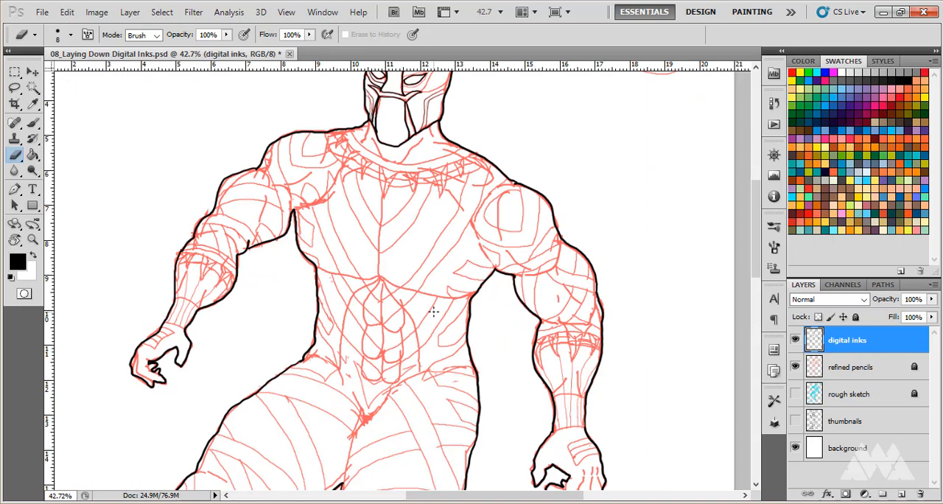
{"action": "scroll", "coordinate": [434, 312], "scroll_direction": "up", "scroll_amount": 6}
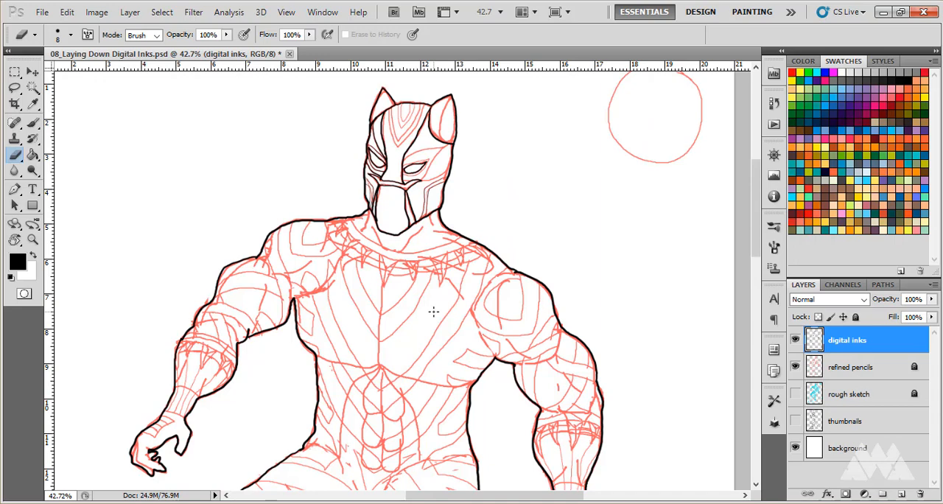
{"action": "scroll", "coordinate": [434, 311], "scroll_direction": "down", "scroll_amount": 4}
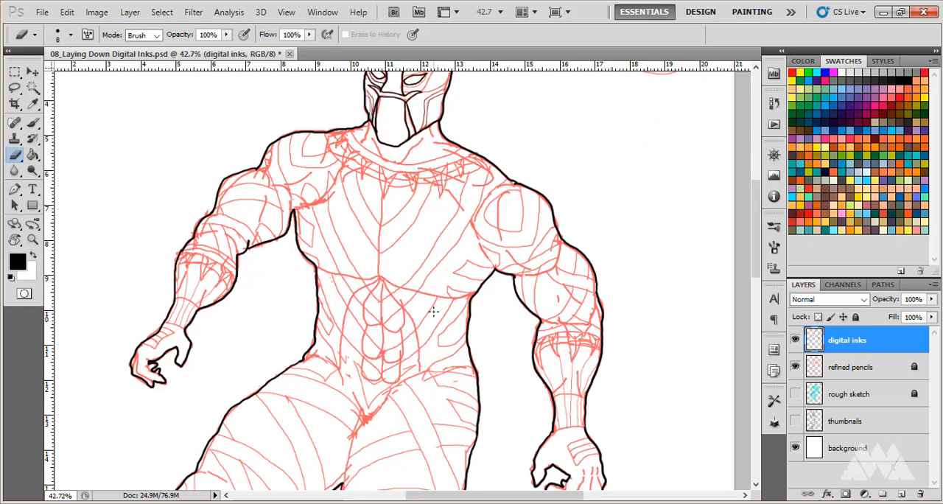